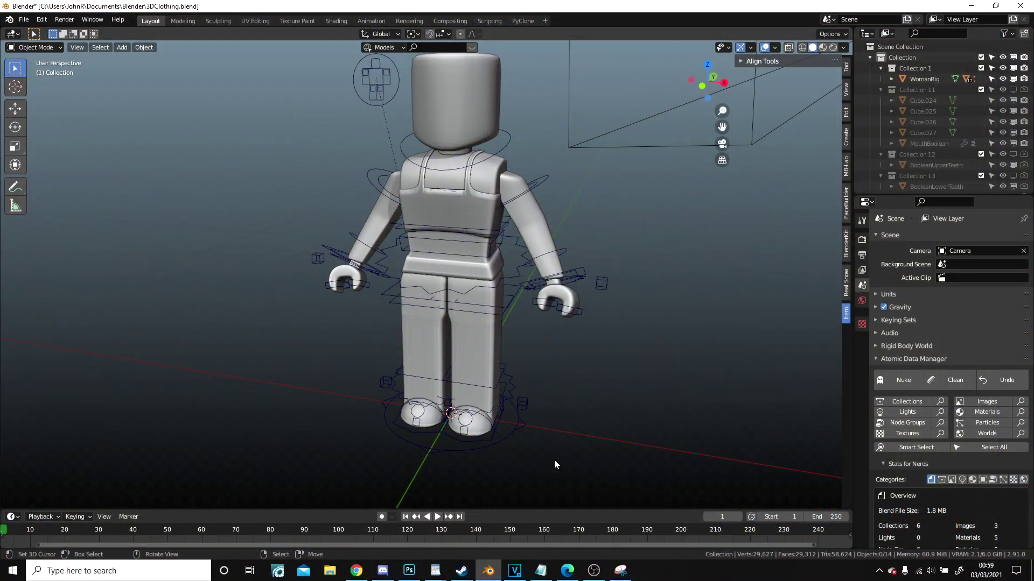
- Preview the character in rendered shading, orbiting around it, and return the viewport to solid shading
scroll(508, 336, down, 2)
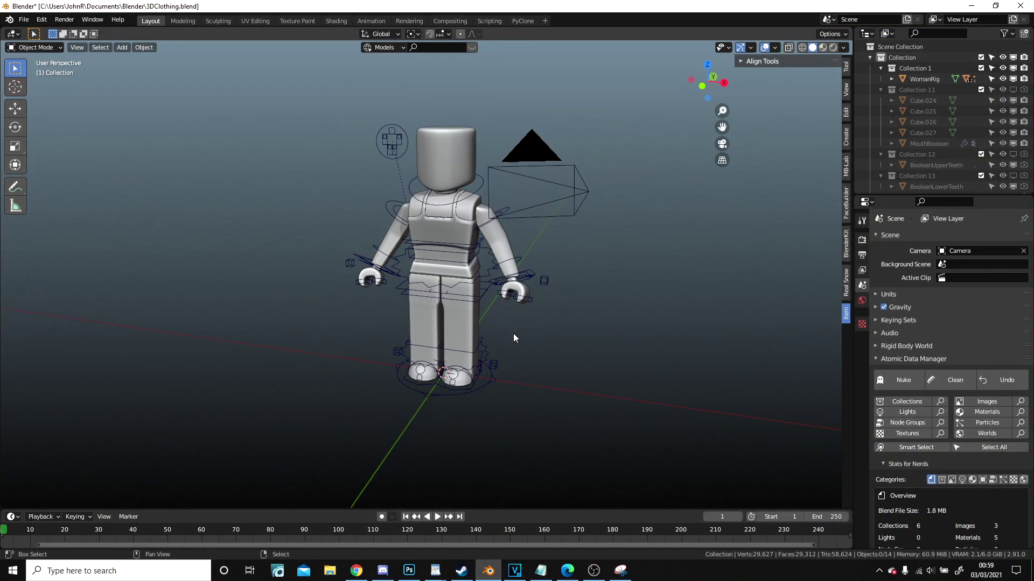
scroll(512, 333, up, 2)
click(833, 47)
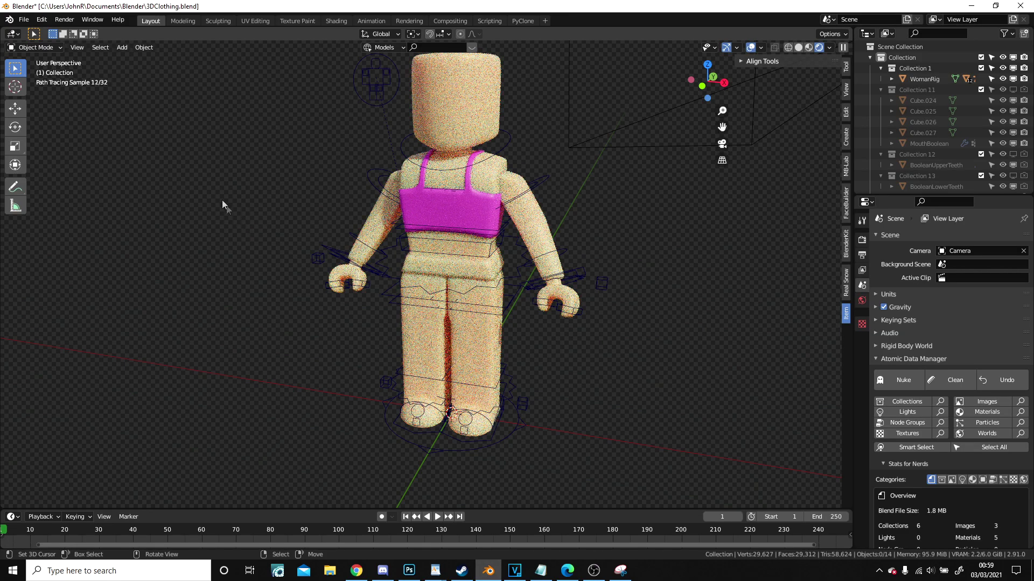
mouse_move(405, 161)
middle_down()
mouse_move(571, 248)
mouse_move(703, 281)
mouse_move(528, 265)
mouse_move(700, 290)
mouse_move(562, 243)
mouse_move(648, 208)
middle_up()
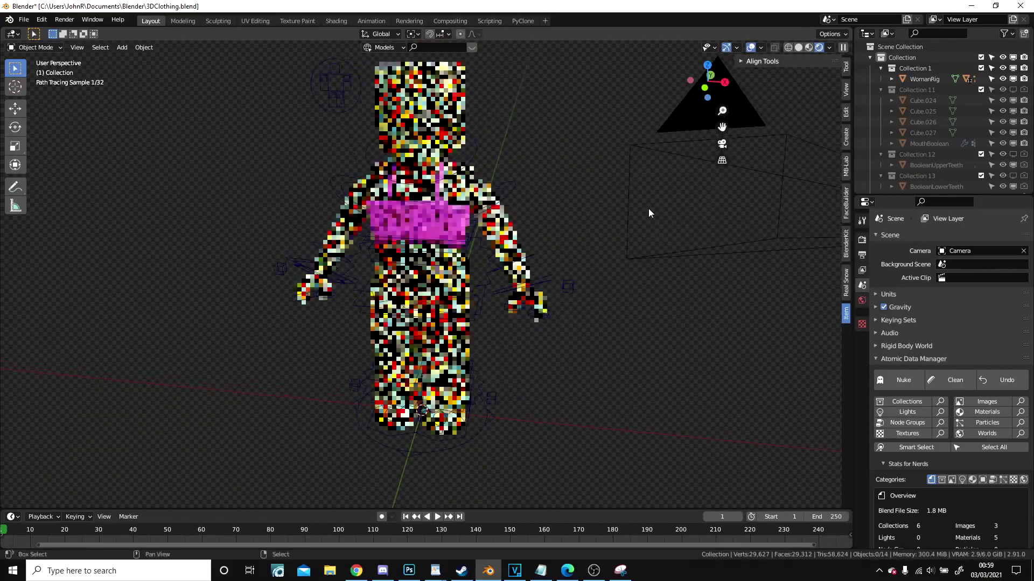
click(798, 48)
scroll(579, 202, up, 3)
scroll(579, 203, down, 3)
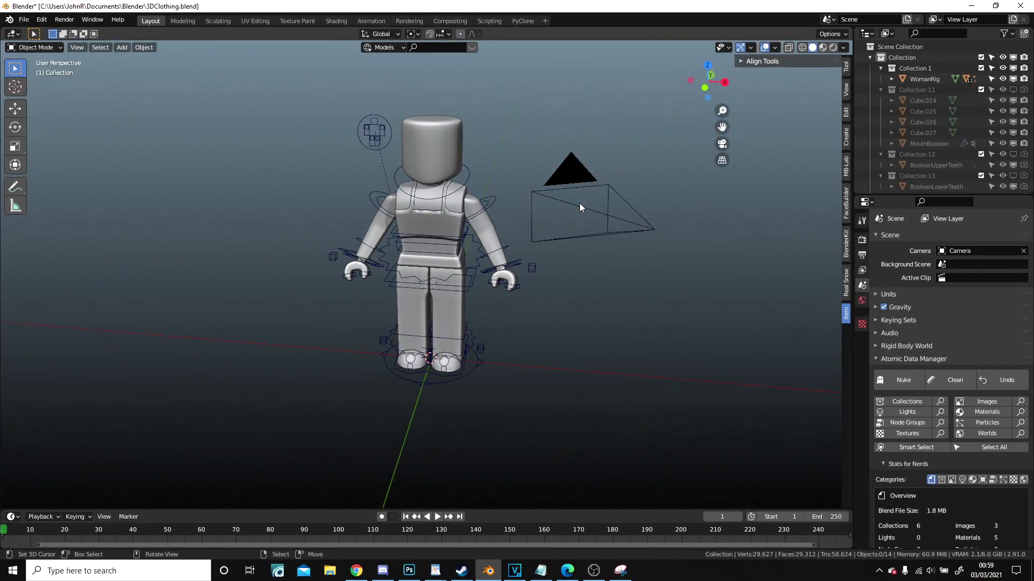
- Add a mesh circle with 32 vertices and a 1 m radius at the world origin
scroll(560, 271, up, 3)
middle_drag(560, 271, 470, 243)
scroll(543, 230, down, 2)
scroll(524, 244, up, 3)
key(shift+a)
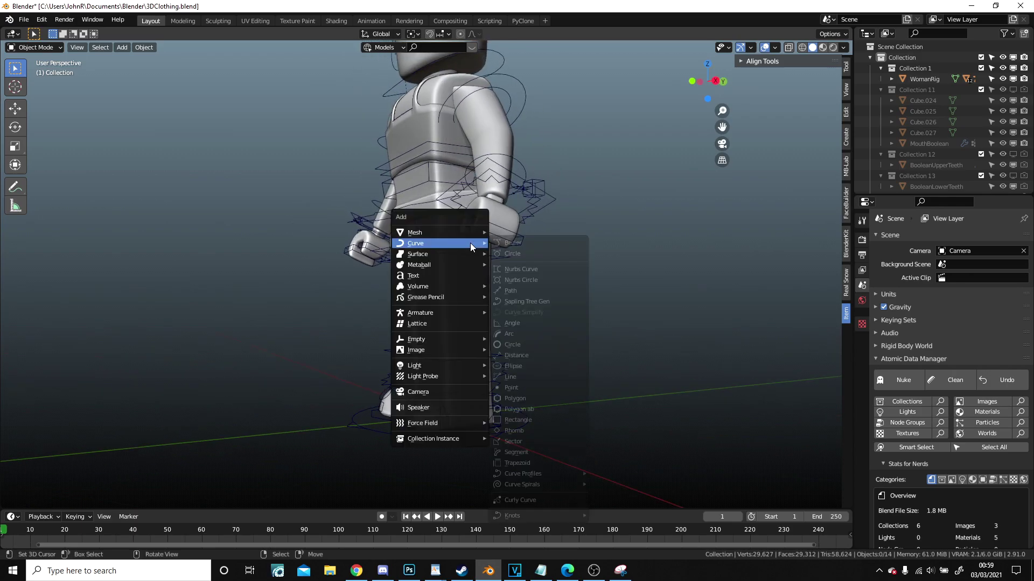
mouse_move(466, 243)
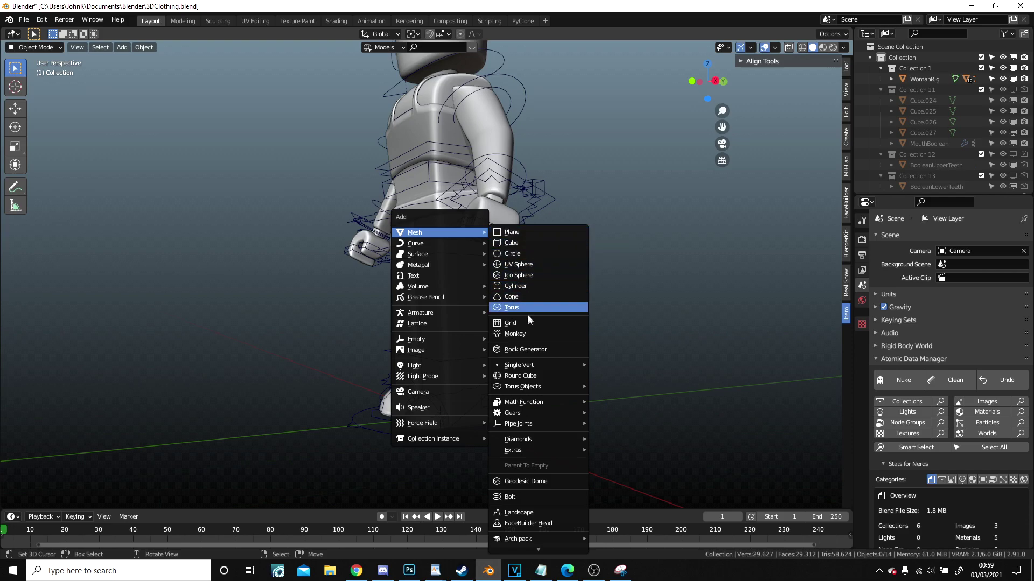
click(525, 251)
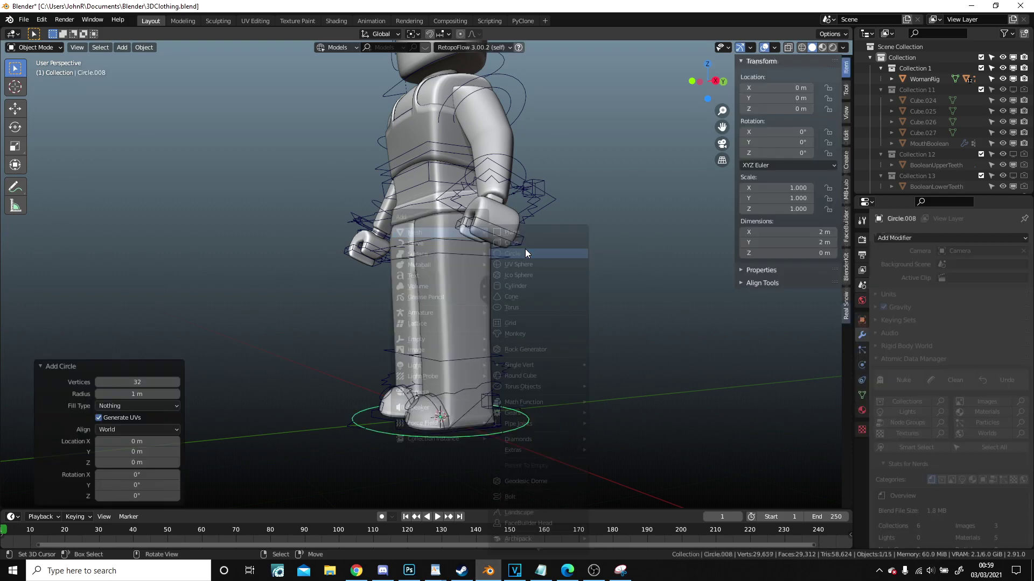
- In Edit Mode, raise the circle about 2.355 m along Z to the character's hips
scroll(509, 257, down, 2)
key(Tab)
key(g)
key(z)
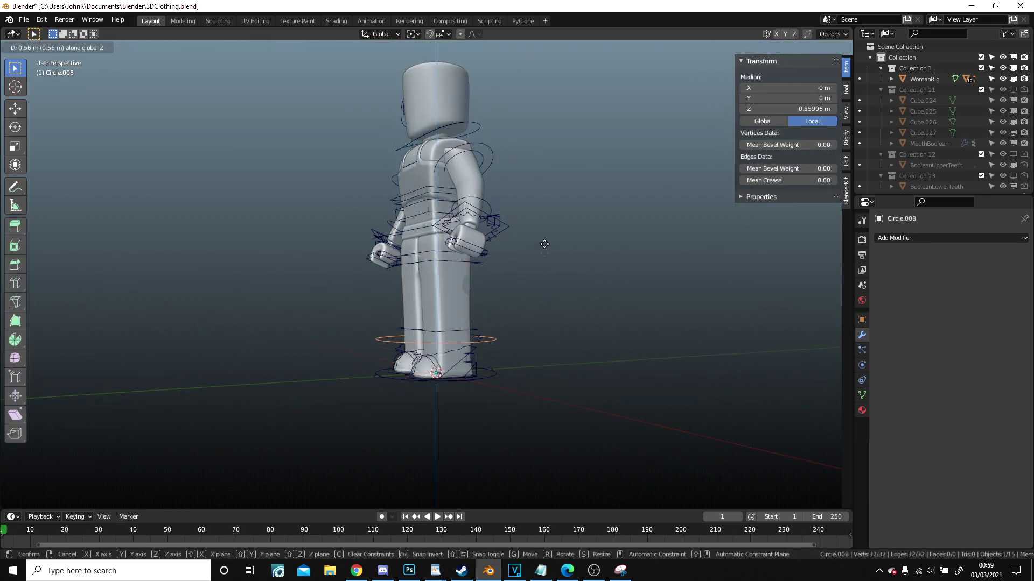
click(550, 154)
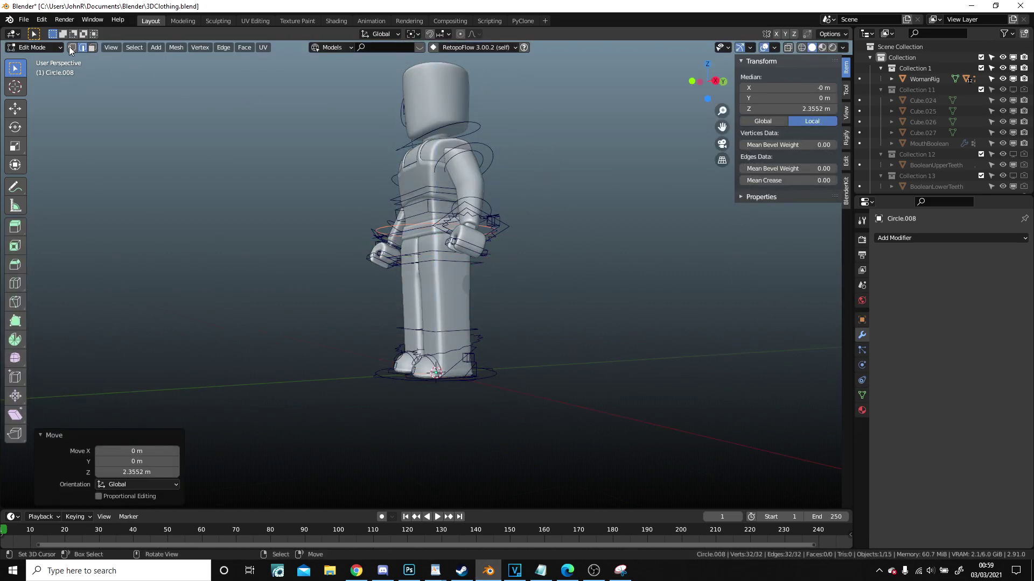
- Switch to vertex selection and scale the circle by about 0.704 along X to narrow it toward the hips' width
scroll(590, 277, up, 3)
middle_drag(589, 277, 674, 338)
key(s)
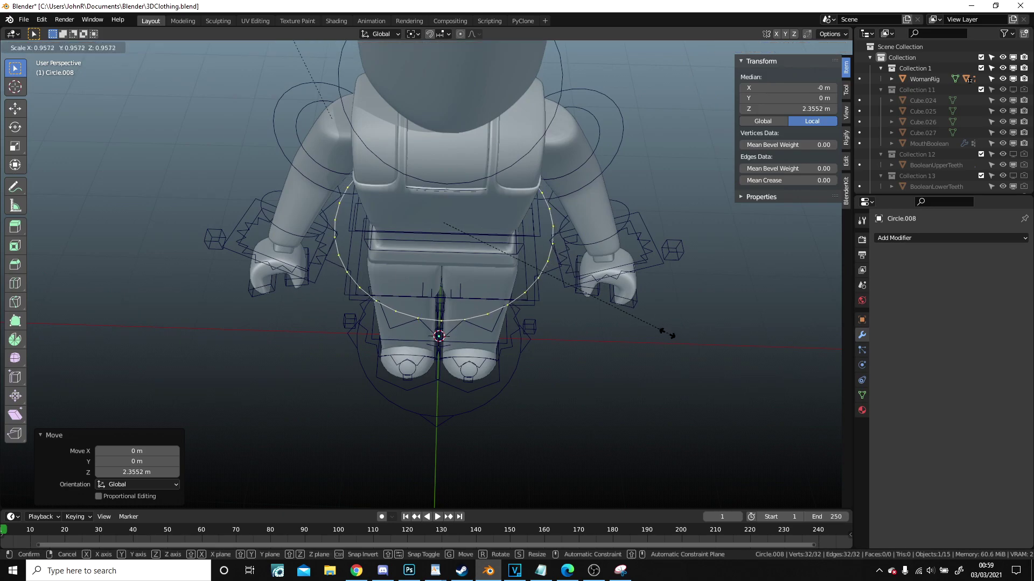
key(z)
key(x)
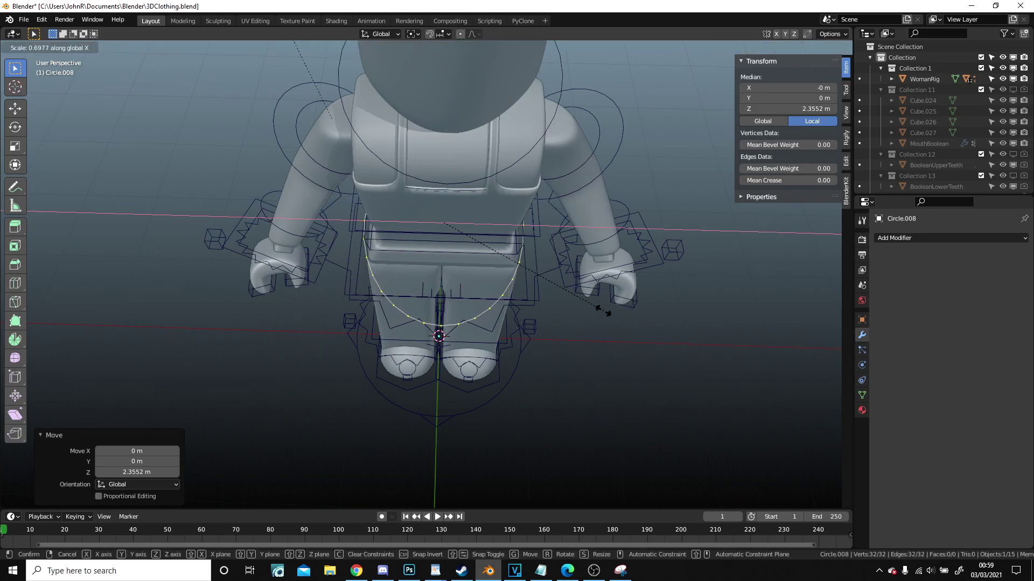
click(603, 311)
- Scale the circle by about 0.413 along Y and shift it about -0.014 m along Y to centre it on the body
middle_drag(603, 311, 497, 284)
key(s)
key(y)
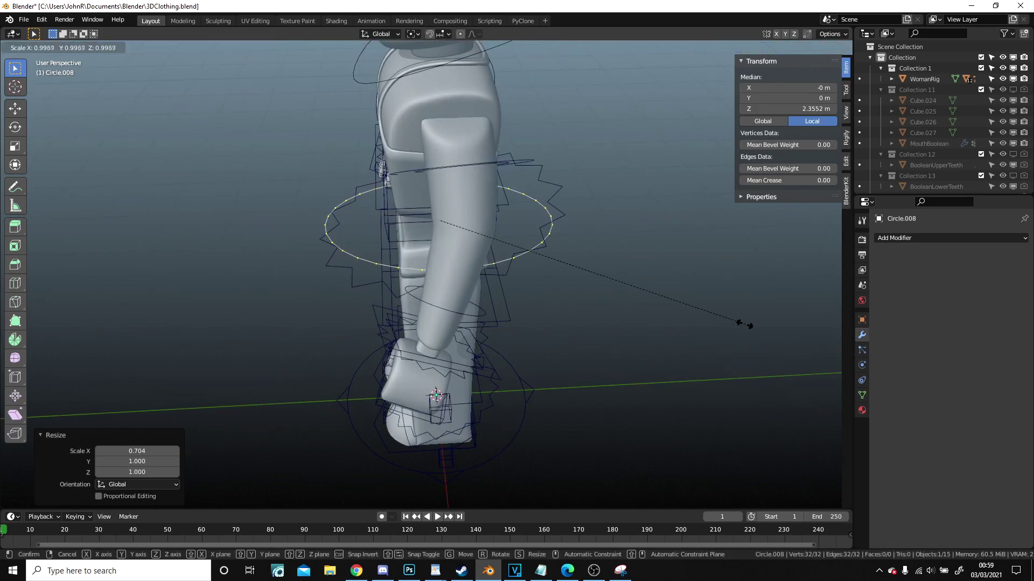
click(533, 302)
mouse_move(531, 300)
middle_down()
mouse_move(503, 300)
mouse_move(513, 322)
mouse_move(524, 286)
middle_up()
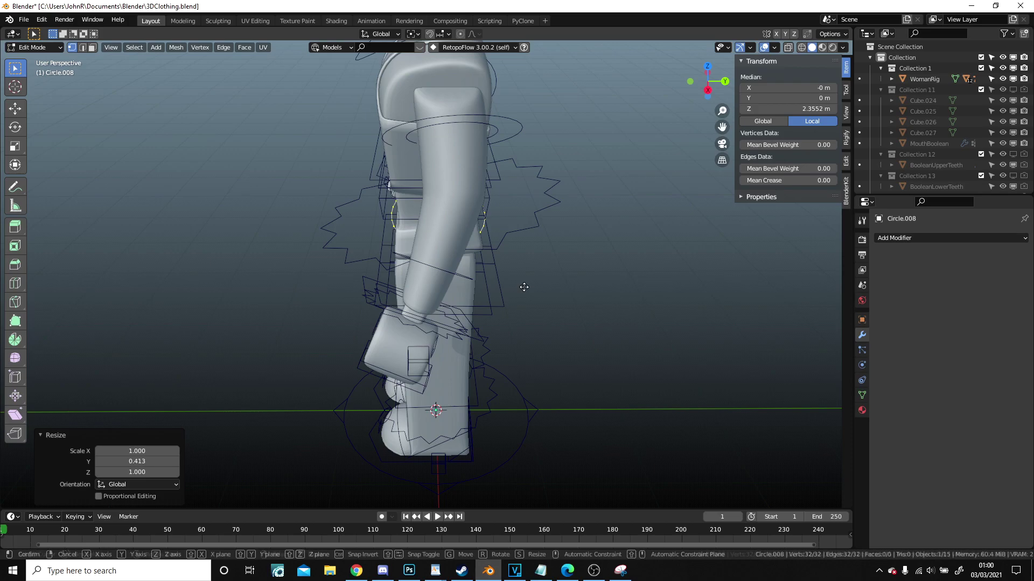
key(g)
key(y)
click(522, 287)
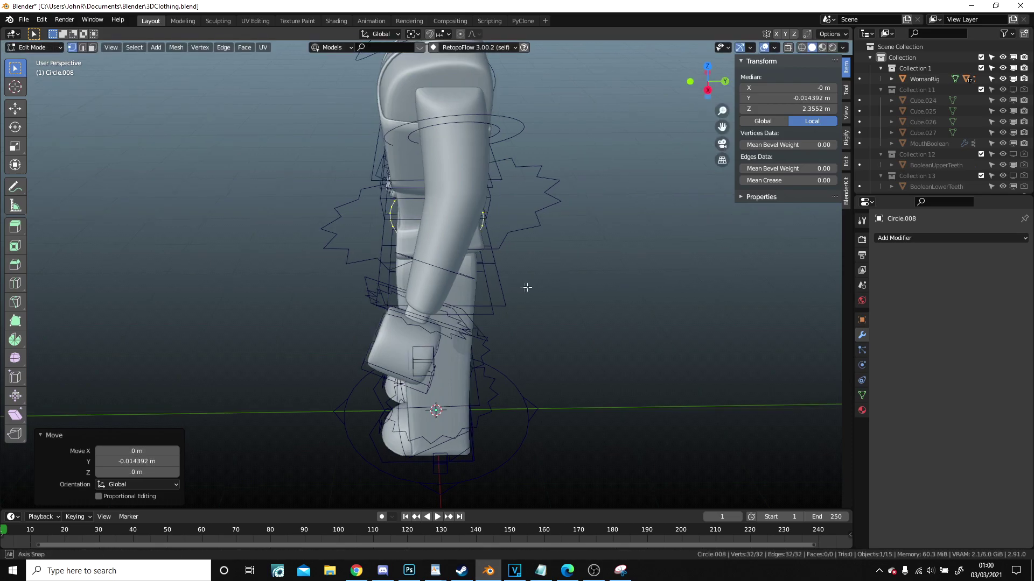
- Show the model in wireframe from the top, enable X mirroring and select the circle's rear vertex on the +X side
middle_drag(526, 286, 642, 272)
key(z)
click(531, 280)
key(KP_7)
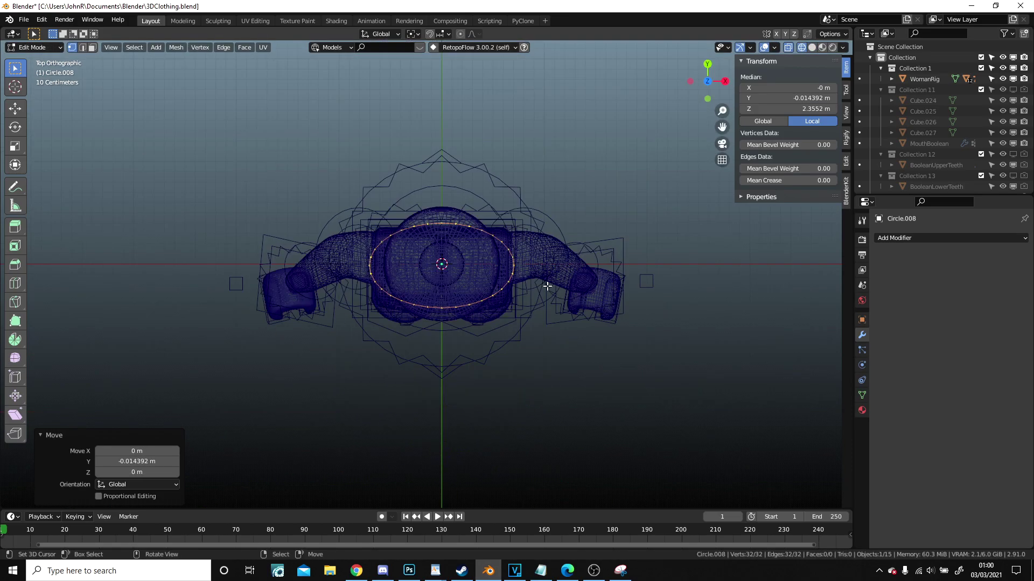
scroll(544, 322, up, 2)
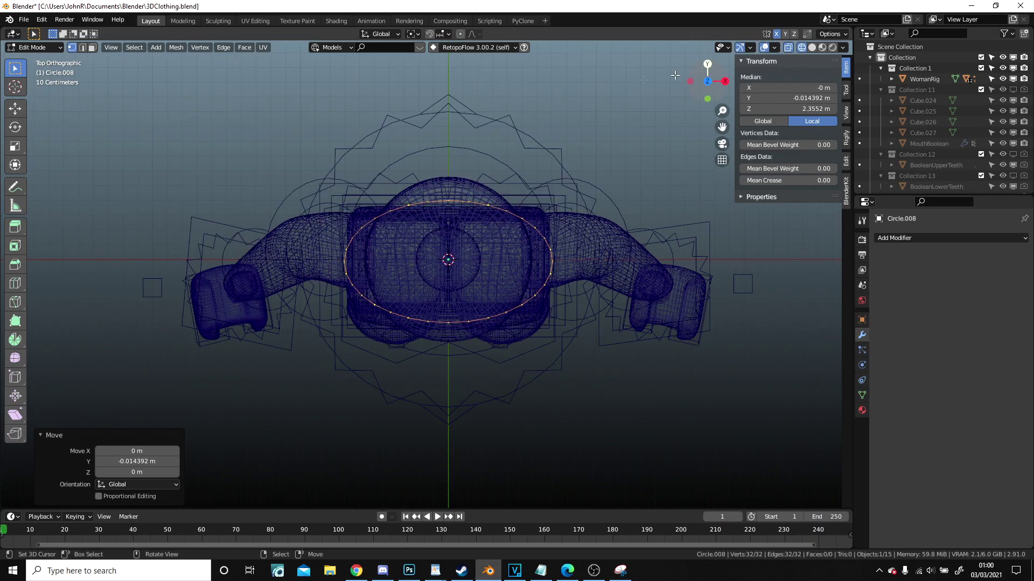
click(514, 218)
key(g)
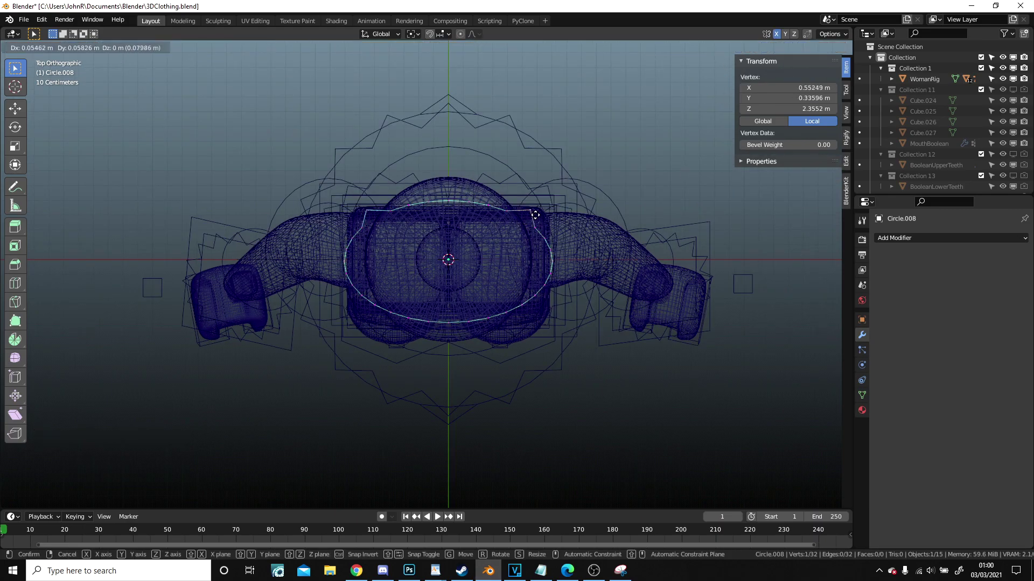
right_click(538, 211)
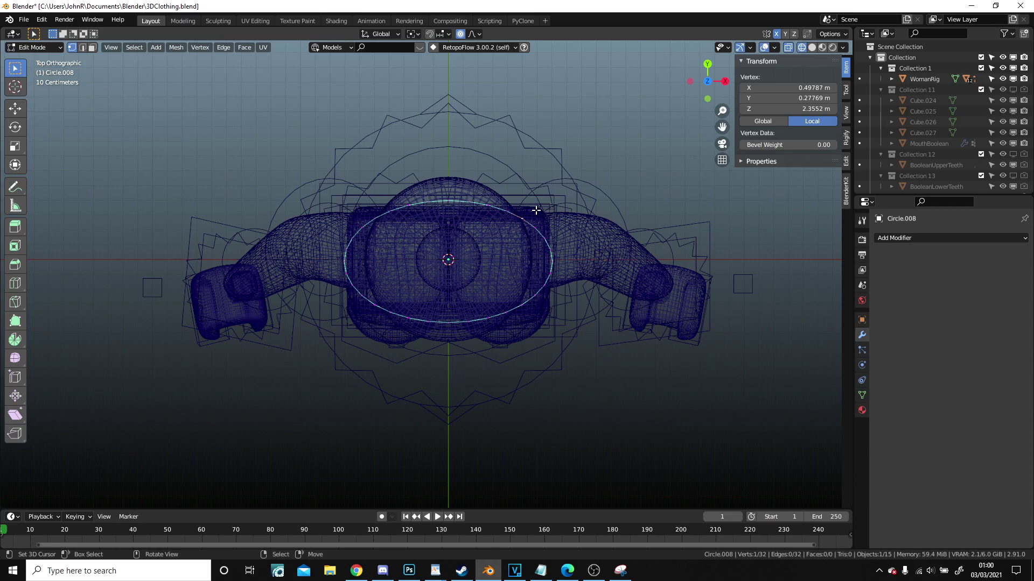
key(g)
right_click(504, 178)
- With smooth proportional editing at size about 0.68, pull the circle's rear and front corner vertices outward to square off the outline
key(g)
scroll(522, 209, up, 5)
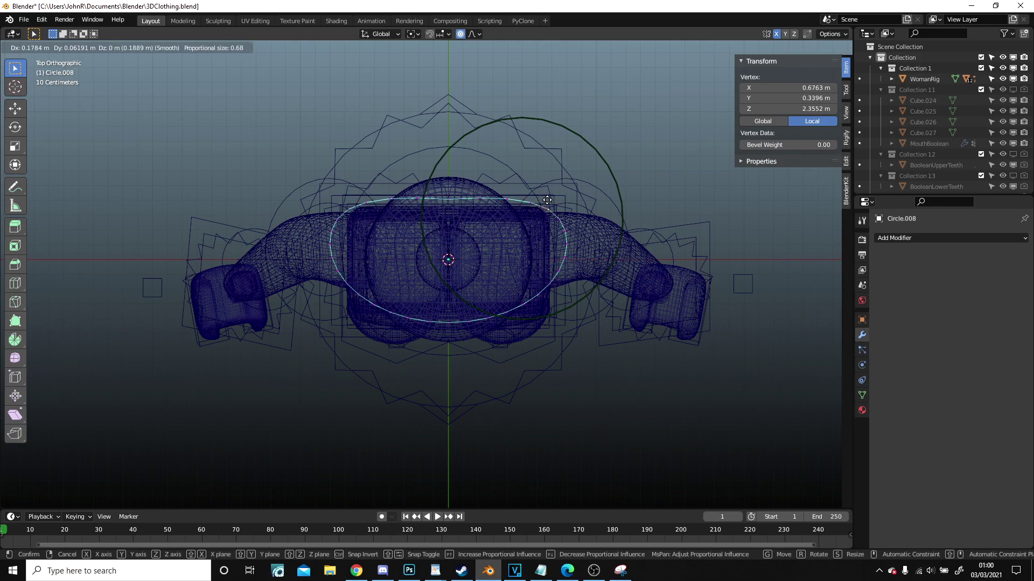
click(548, 200)
click(536, 294)
key(g)
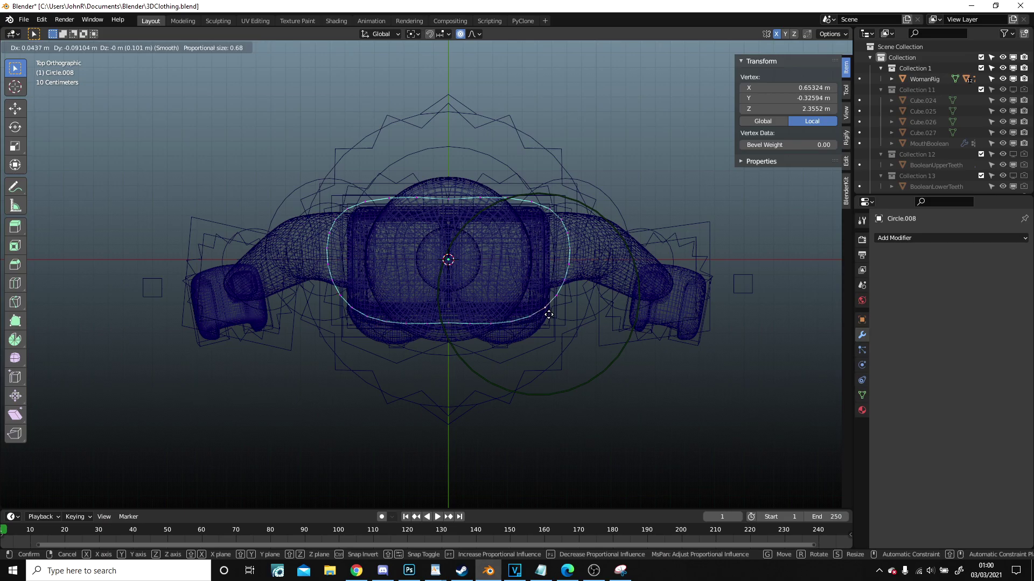
click(550, 321)
- Check the outline in solid shading, then pull its -X side vertex about 0.073 m inward with proportional editing in top wireframe view
middle_drag(545, 318, 539, 273)
key(z)
click(621, 293)
mouse_move(603, 280)
middle_down()
mouse_move(451, 235)
mouse_move(407, 211)
middle_up()
key(KP_7)
key(z)
click(275, 192)
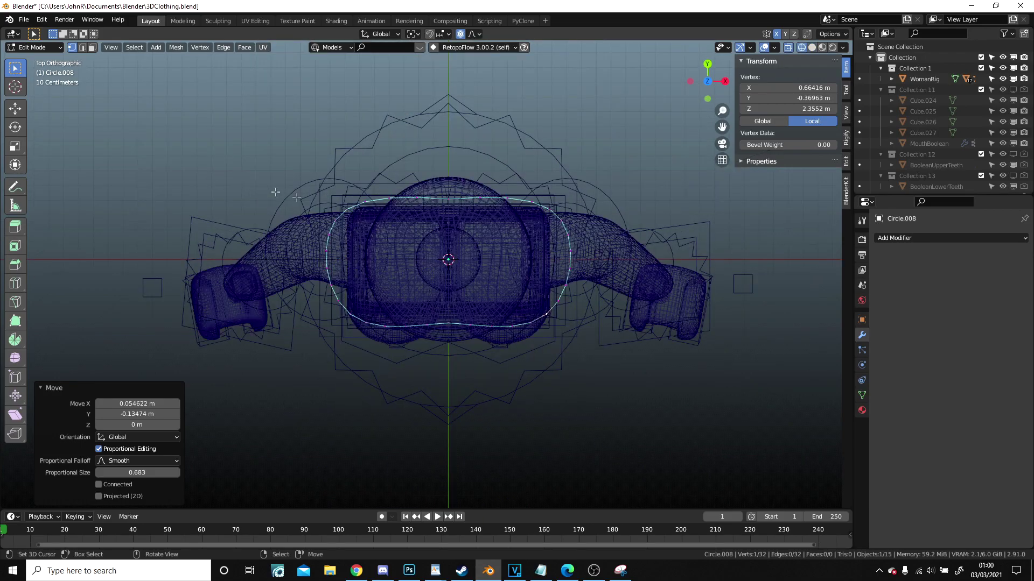
click(319, 267)
key(g)
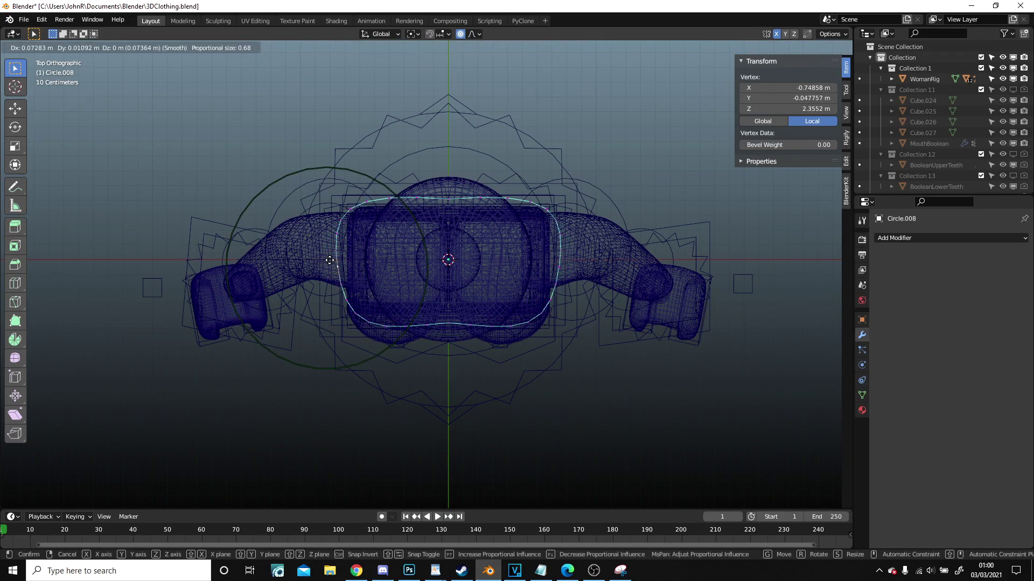
click(329, 260)
- Nudge the +X front corner vertex outward and the +X side vertex about 0.018 m inward, using a proportional size of about 0.424
click(549, 311)
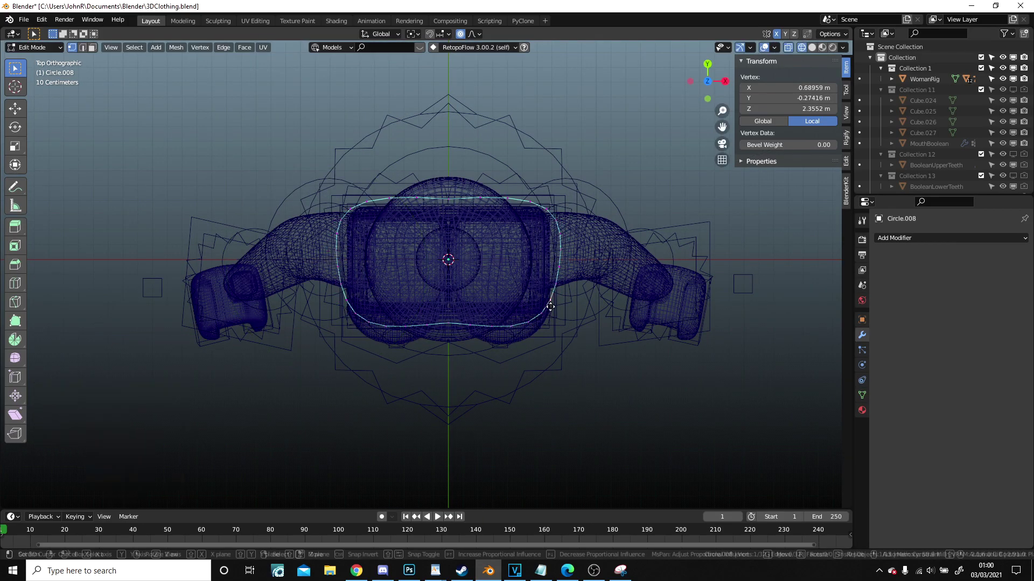
key(g)
click(554, 307)
click(556, 249)
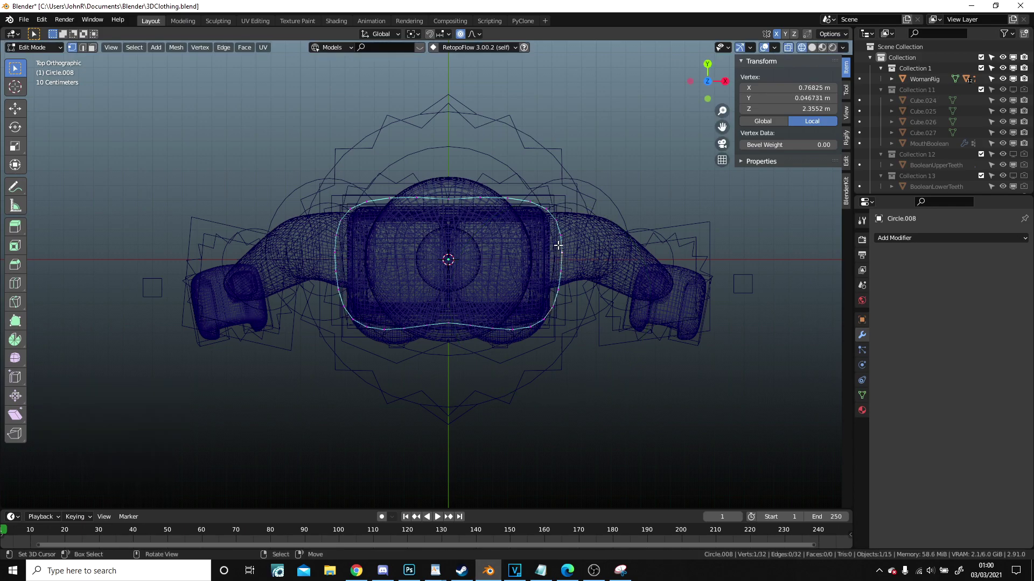
key(g)
click(570, 272)
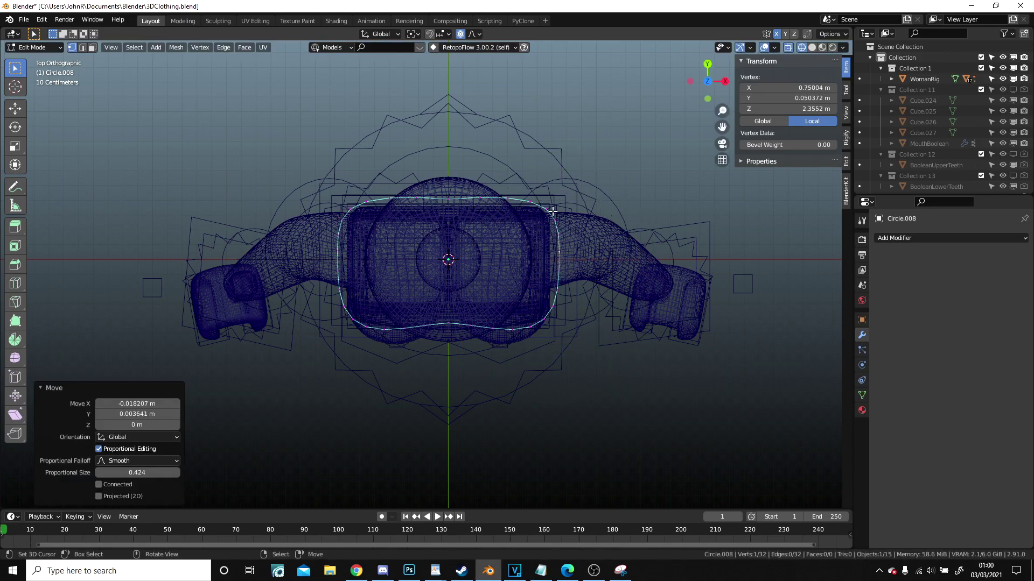
- Adjust the rear corner vertex on the +X side and move the front centre vertex about 0.033 m forward with proportional editing
right_click(553, 211)
key(g)
click(553, 209)
right_click(451, 324)
key(g)
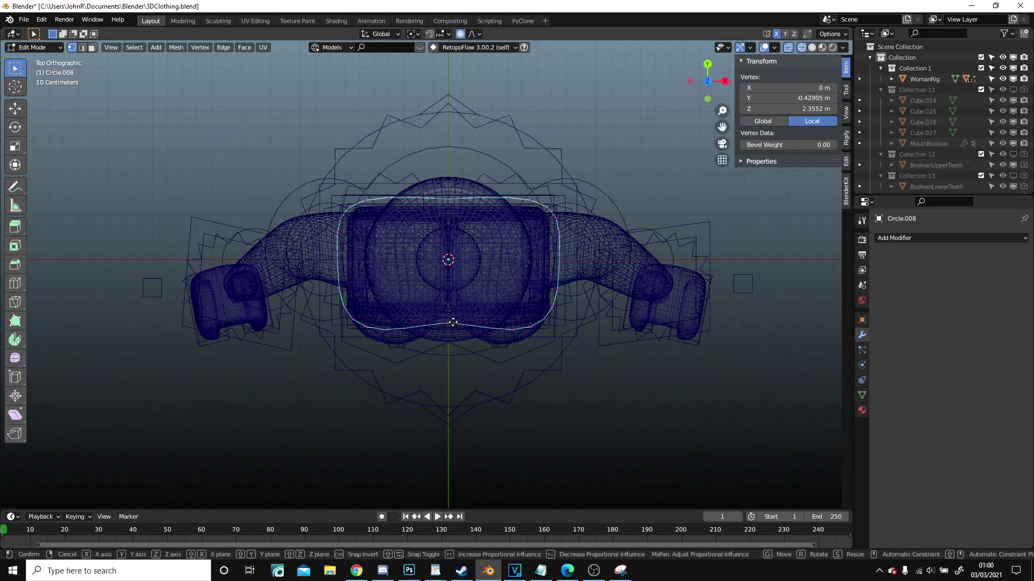
click(455, 328)
- Select the five front vertices from the centre toward +X and move them about 0.053 m back along Y with proportional editing
key(z)
click(507, 312)
middle_drag(506, 305, 389, 248)
key(c)
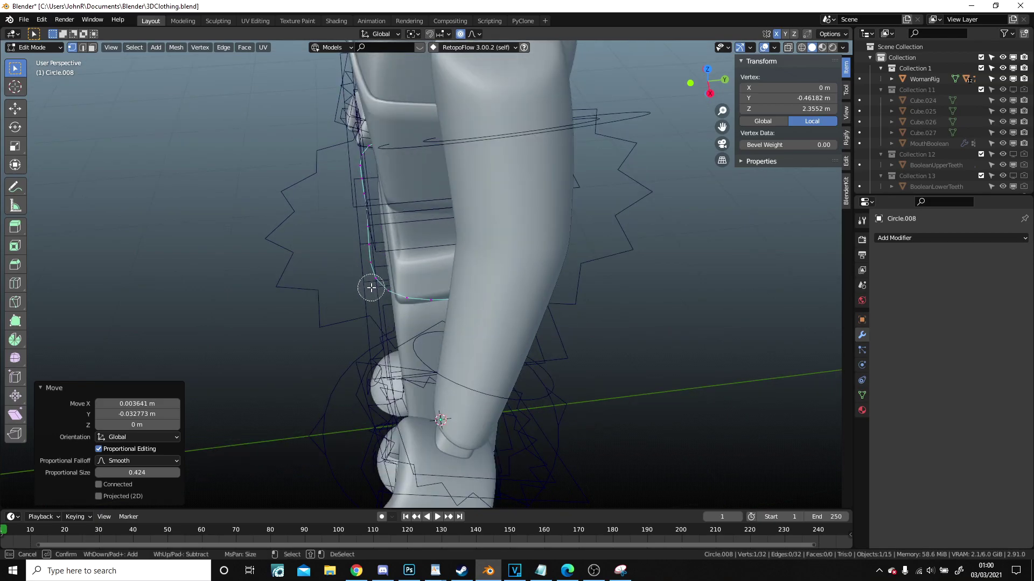
drag(371, 288, 363, 208)
right_click(363, 207)
key(KP_7)
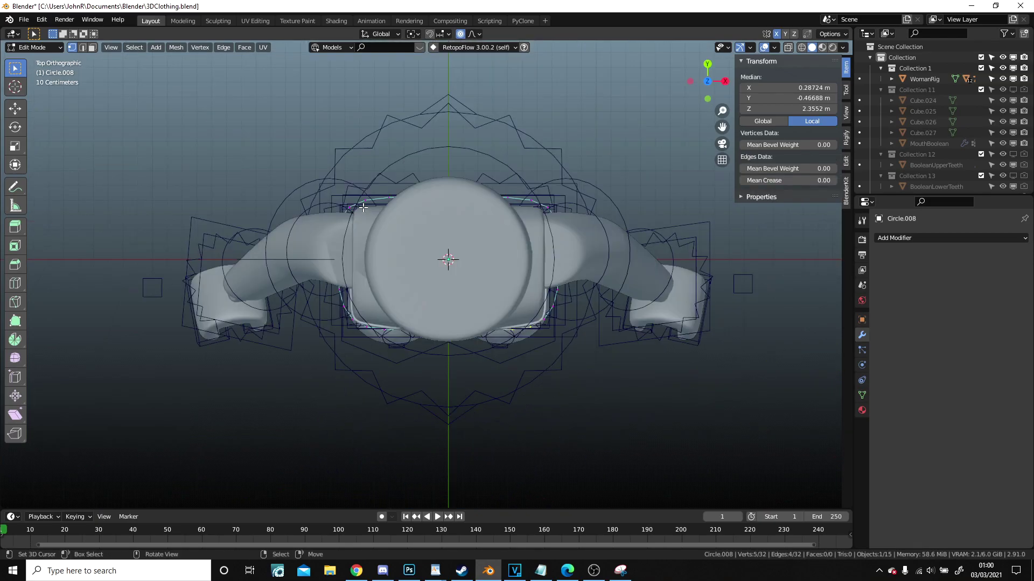
key(alt+z)
scroll(665, 376, up, 3)
key(g)
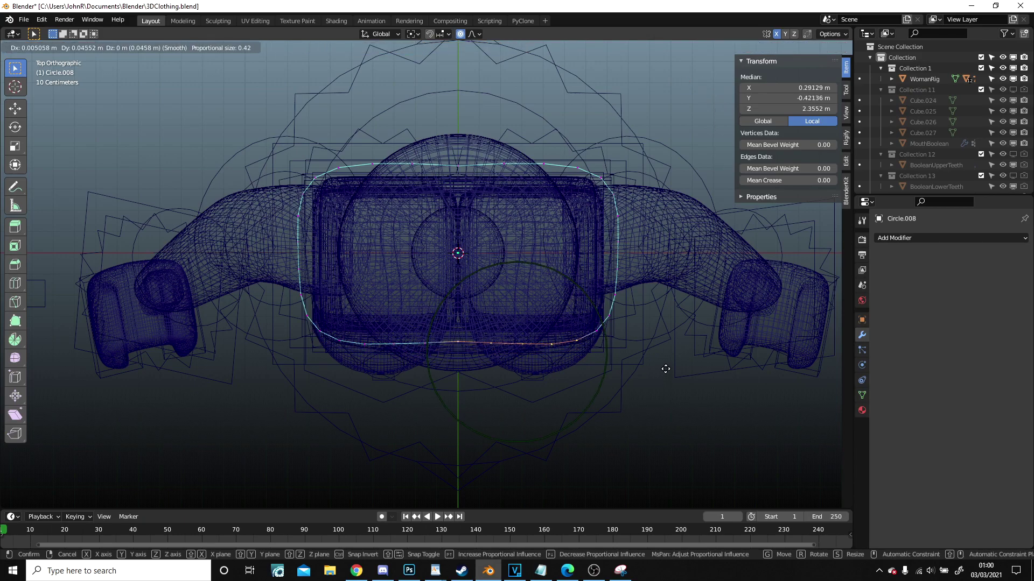
click(665, 368)
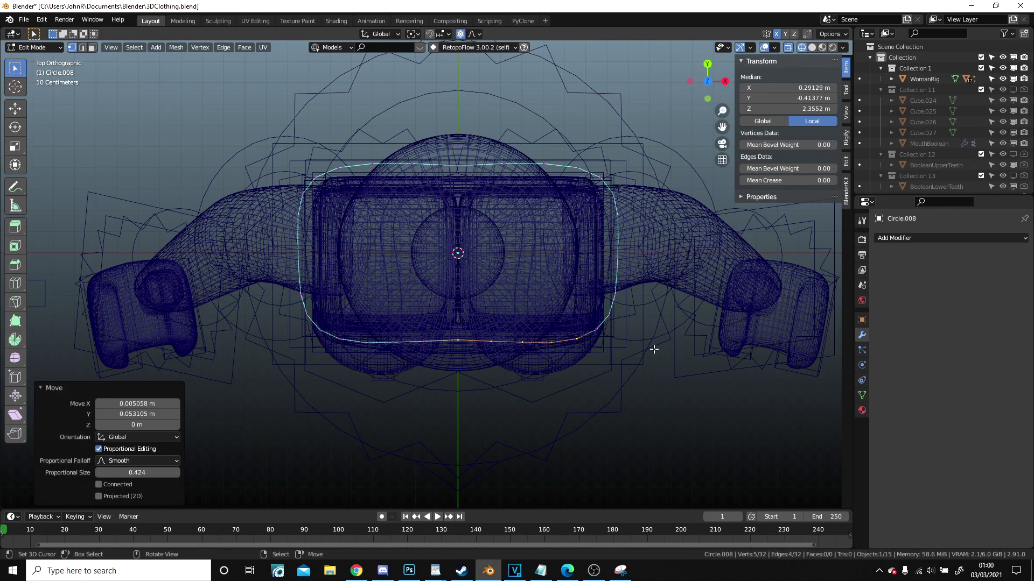
- Select two rear vertices on the +X side and move them about 0.010 m inward along Y with a proportional size of about 0.198
right_click(502, 159)
shift+right_click(544, 162)
key(g)
key(z)
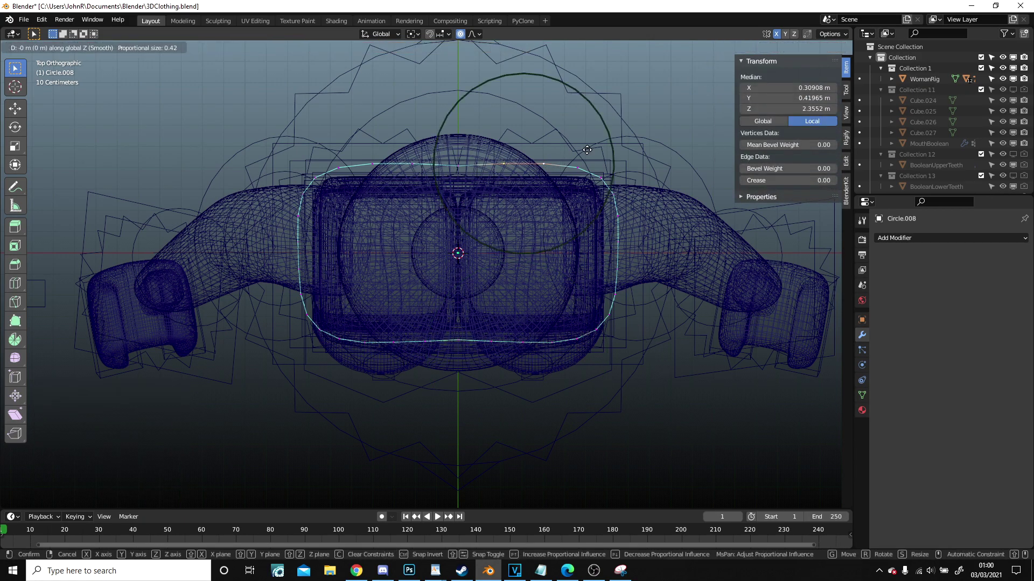
scroll(587, 150, up, 3)
scroll(587, 150, down, 5)
key(z)
key(z)
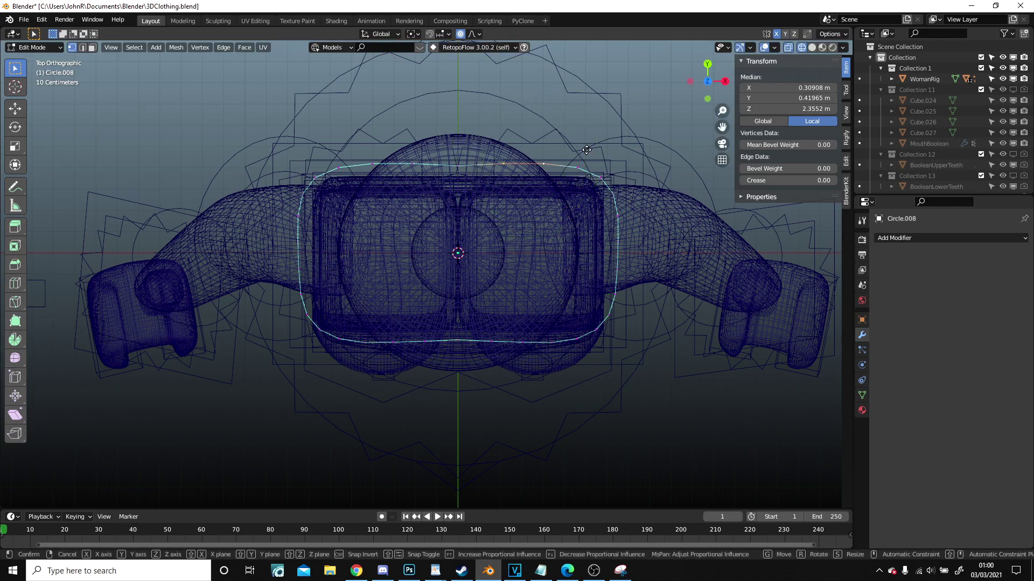
click(585, 152)
scroll(584, 154, down, 2)
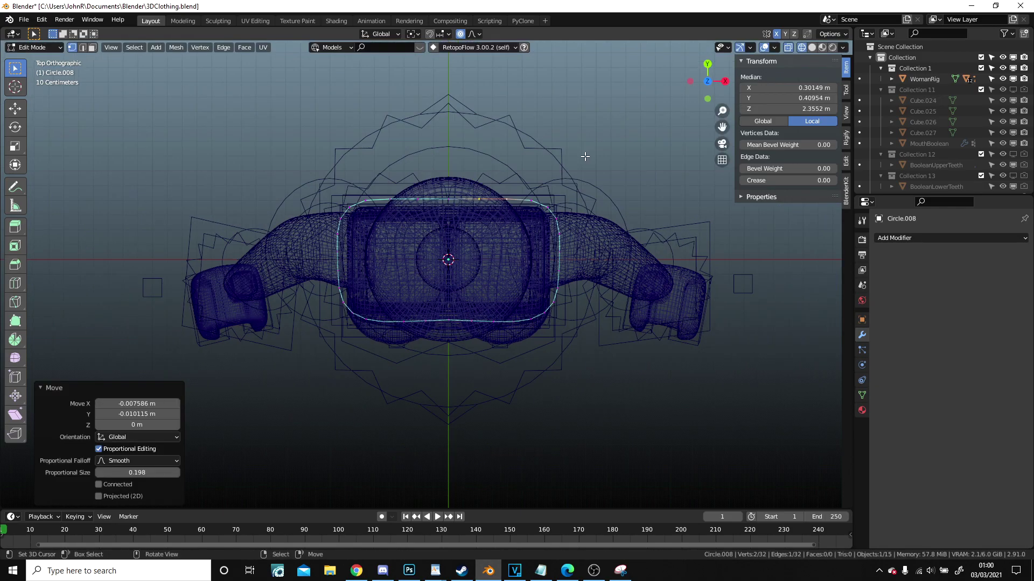
- Leave Edit Mode and return the viewport to solid shading to check the outline's fit around the hips
key(Tab)
middle_drag(539, 328, 503, 265)
scroll(506, 265, down, 5)
key(z)
mouse_move(676, 300)
middle_down()
mouse_move(521, 253)
mouse_move(551, 226)
mouse_move(691, 222)
mouse_move(525, 221)
middle_up()
scroll(522, 225, up, 4)
- Select the clothing outline's full edge loop in Edit Mode and extrude it about 1.075 m straight down along Z
key(Tab)
alt+click(438, 194)
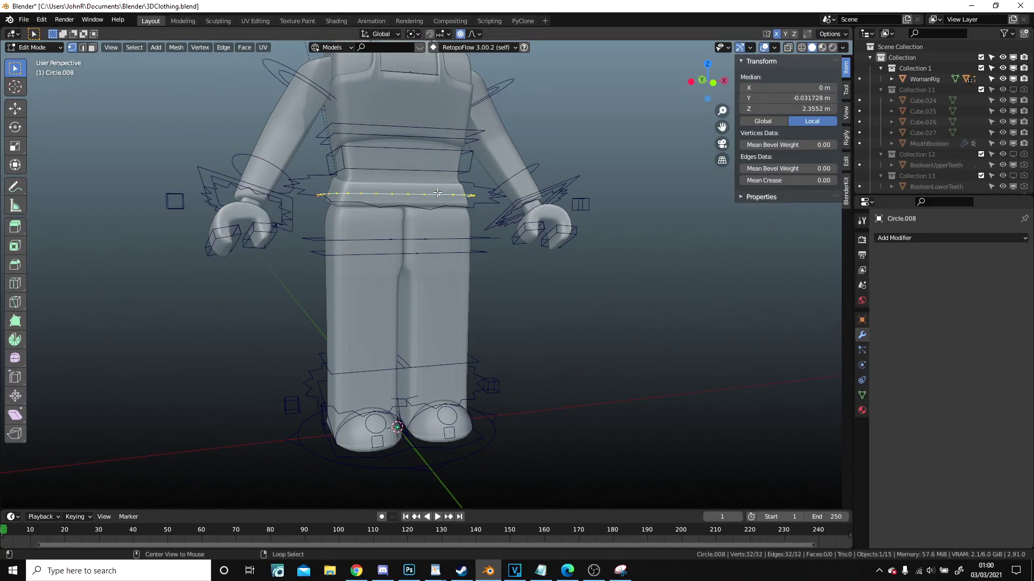
key(KP_1)
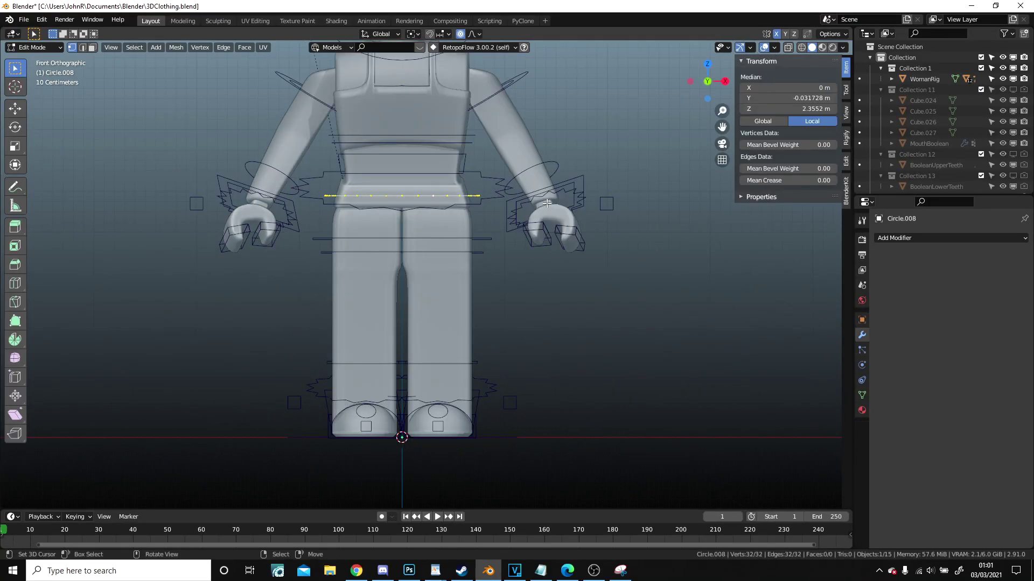
key(e)
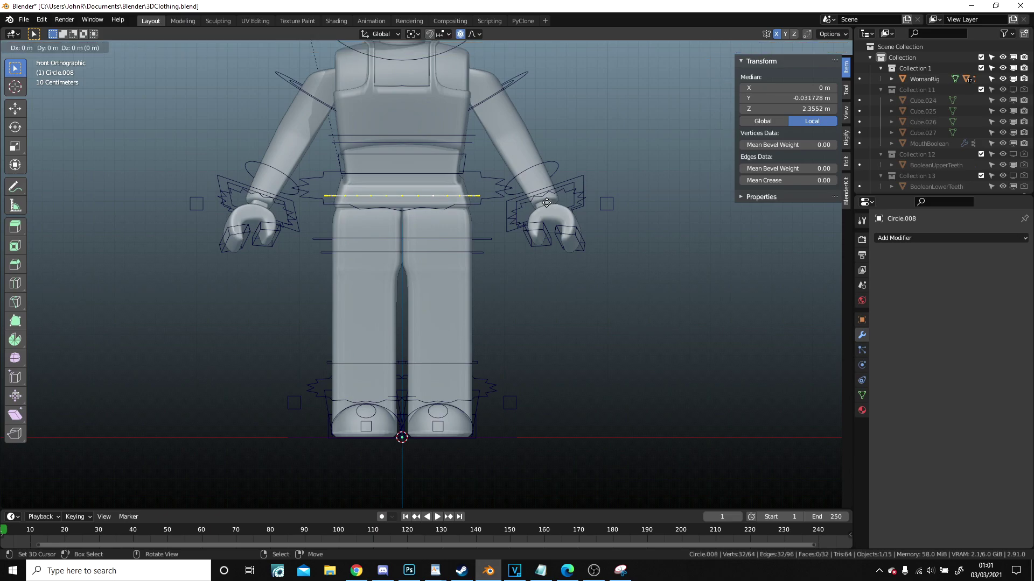
key(y)
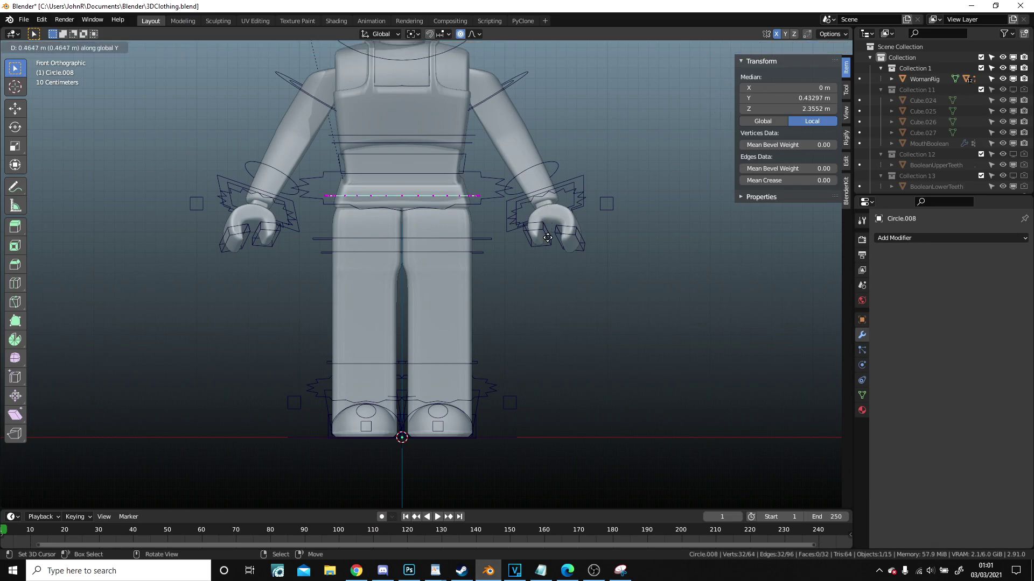
key(z)
click(554, 313)
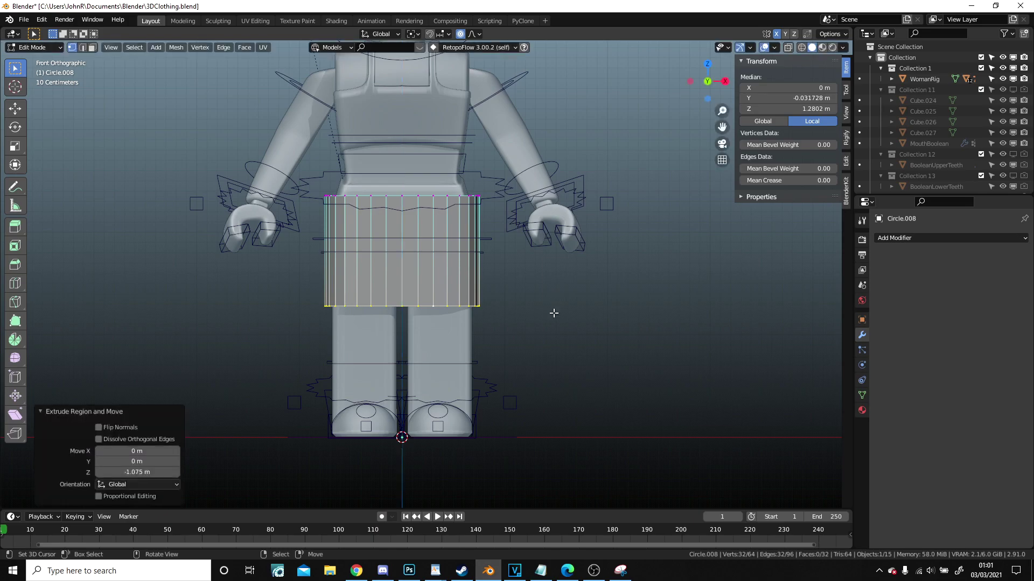
- Scale the extruded lower loop outward to flare the skirt to about 2.2 m wide at the hem
key(s)
click(595, 296)
key(Tab)
scroll(524, 260, down, 2)
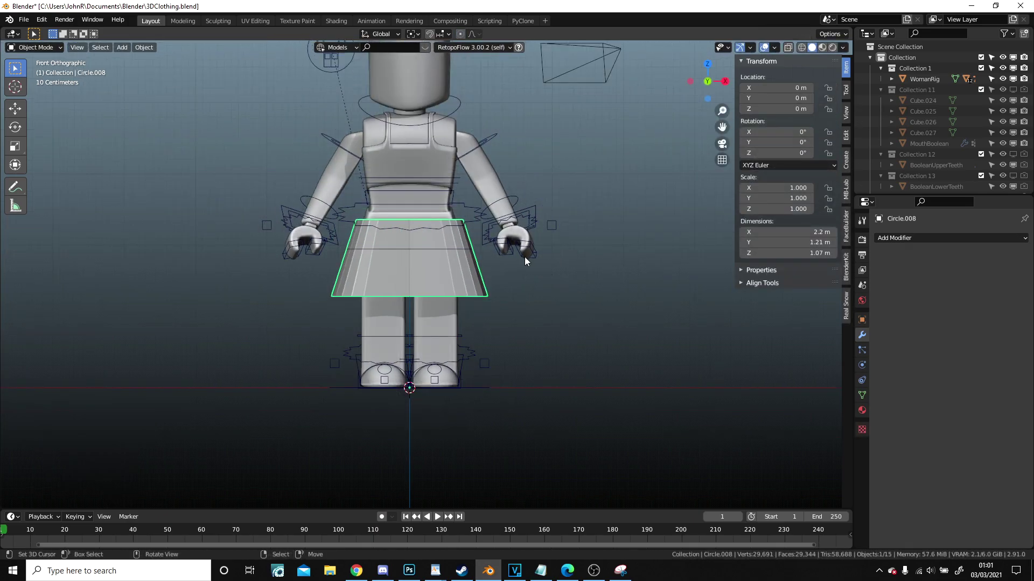
middle_drag(524, 257, 526, 332)
scroll(516, 288, up, 3)
- Scale the whole skirt mesh to about 0.911 along X and 0.938 along Y for a closer fit
key(Tab)
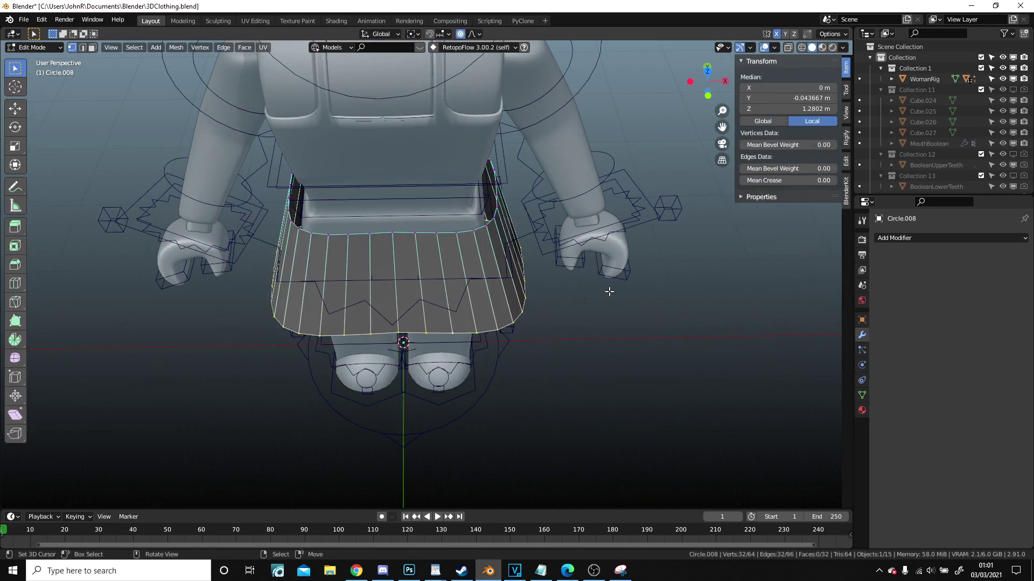
key(a)
key(o)
key(s)
key(x)
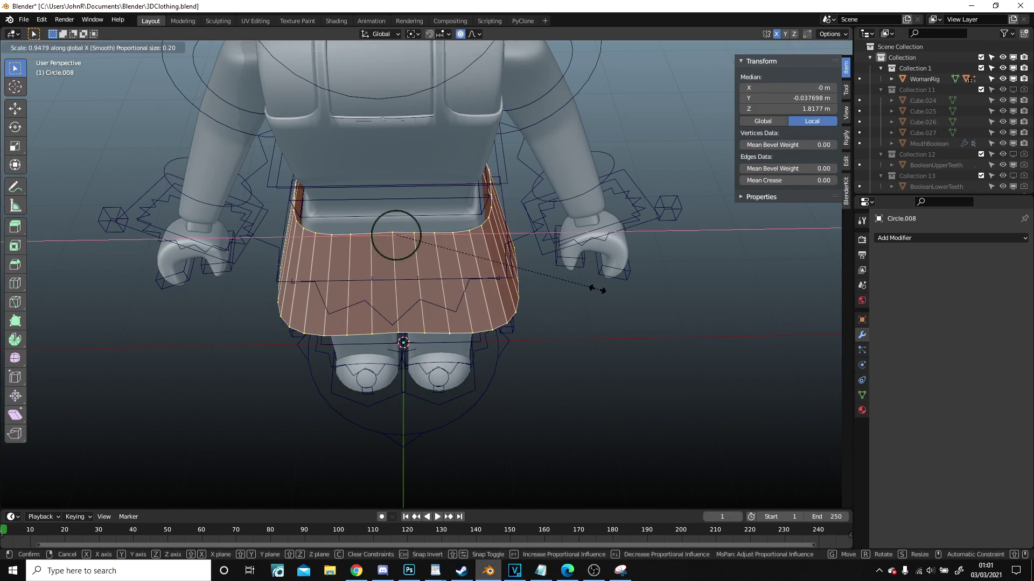
click(588, 288)
middle_drag(646, 274, 605, 276)
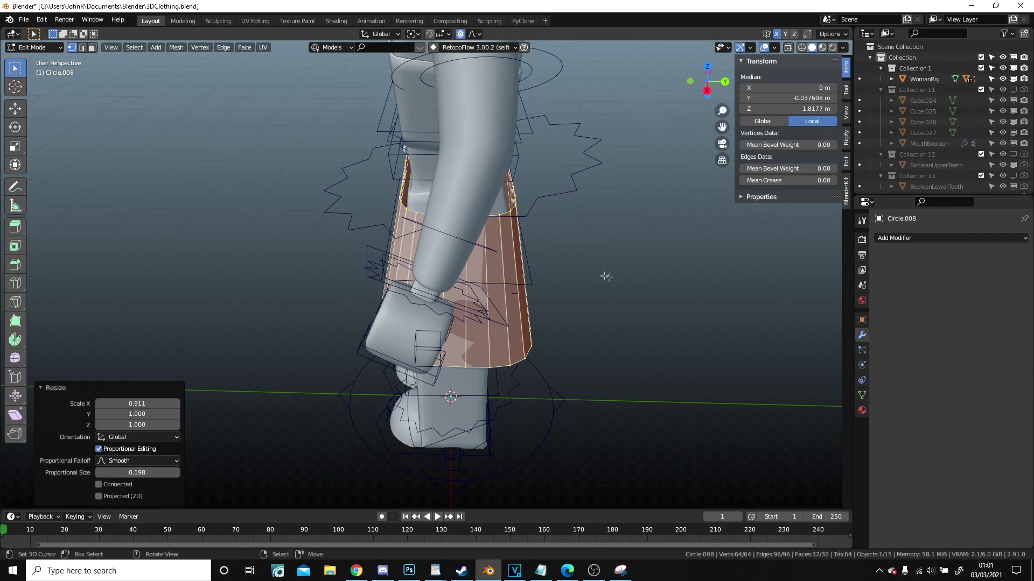
key(s)
key(y)
click(599, 277)
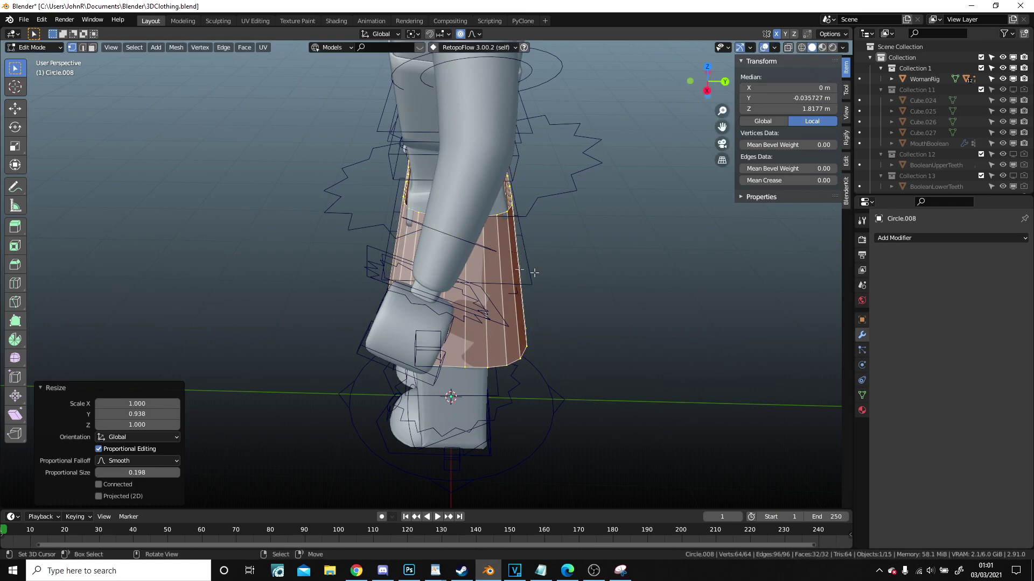
- Move the whole skirt up about 0.132 m along Z toward the waist
middle_drag(599, 278, 566, 253)
key(g)
key(z)
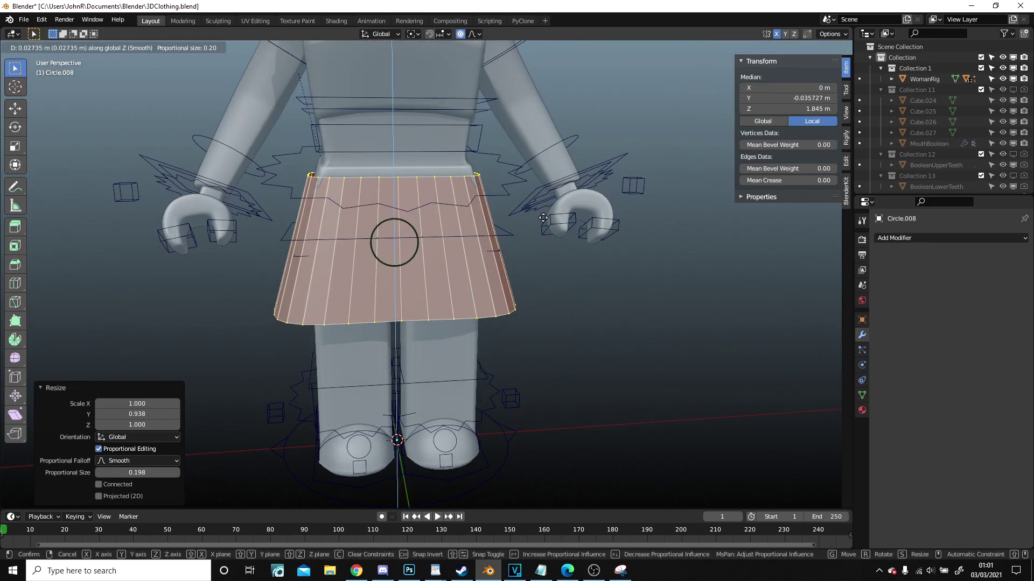
click(540, 206)
middle_drag(541, 205, 390, 181)
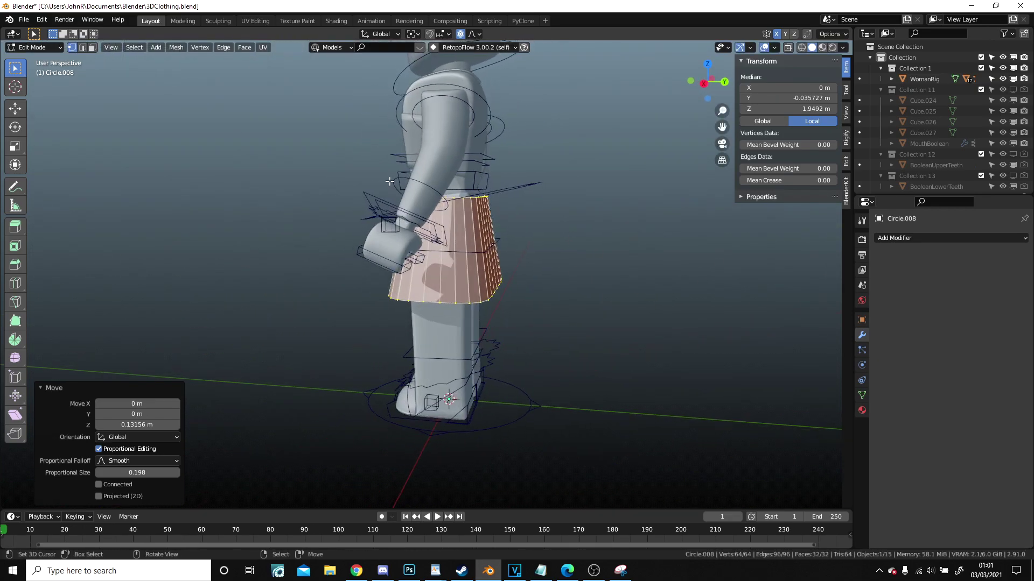
- In the right side wireframe view, rotate the whole skirt by about 6.85° to follow the body's tilt
key(shift+z)
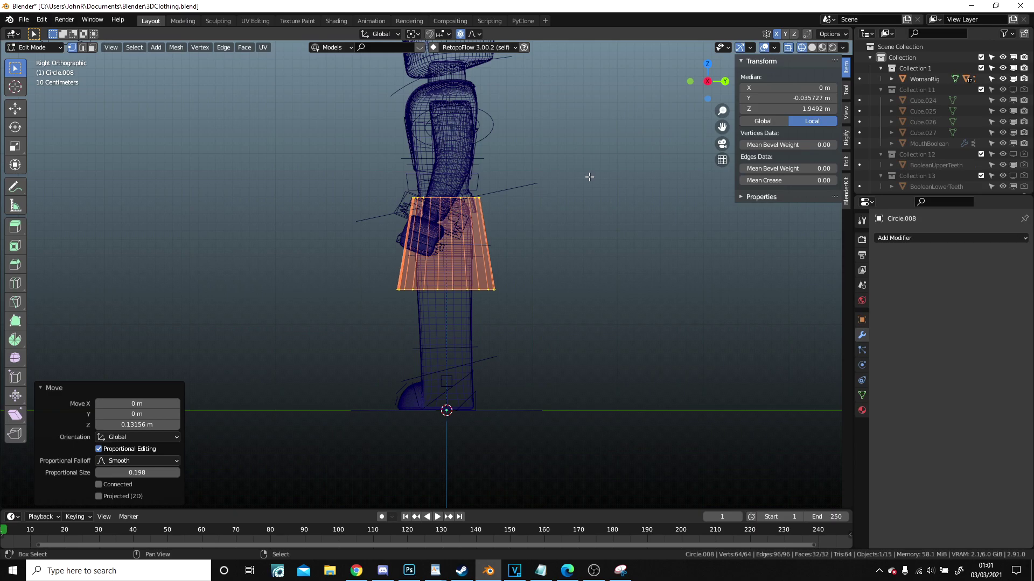
scroll(549, 208, up, 3)
key(r)
click(573, 190)
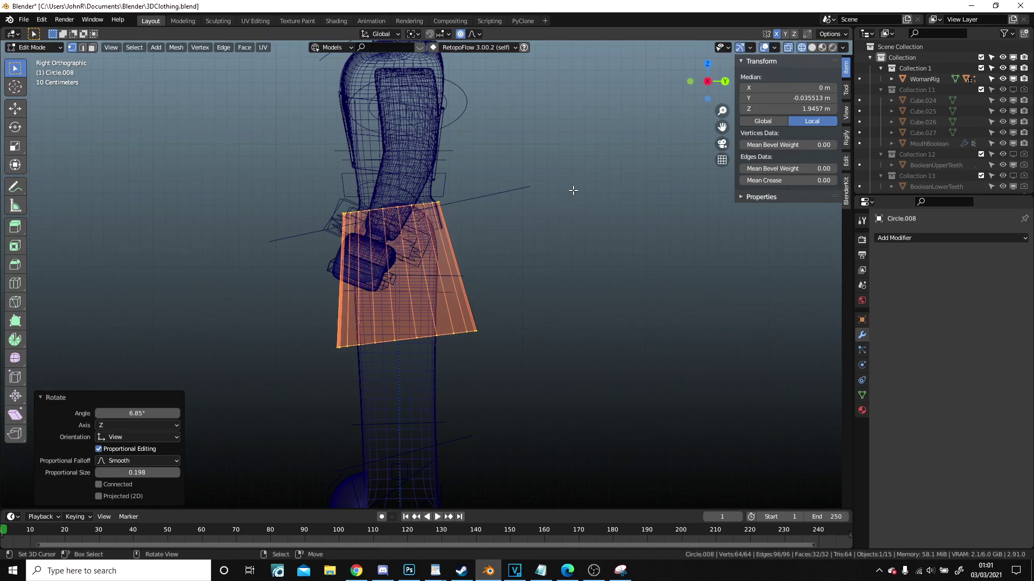
- Move the skirt's bottom edge loop about 0.114 m forward and 0.013 m down, and return to Object Mode to check the shape
alt+click(470, 334)
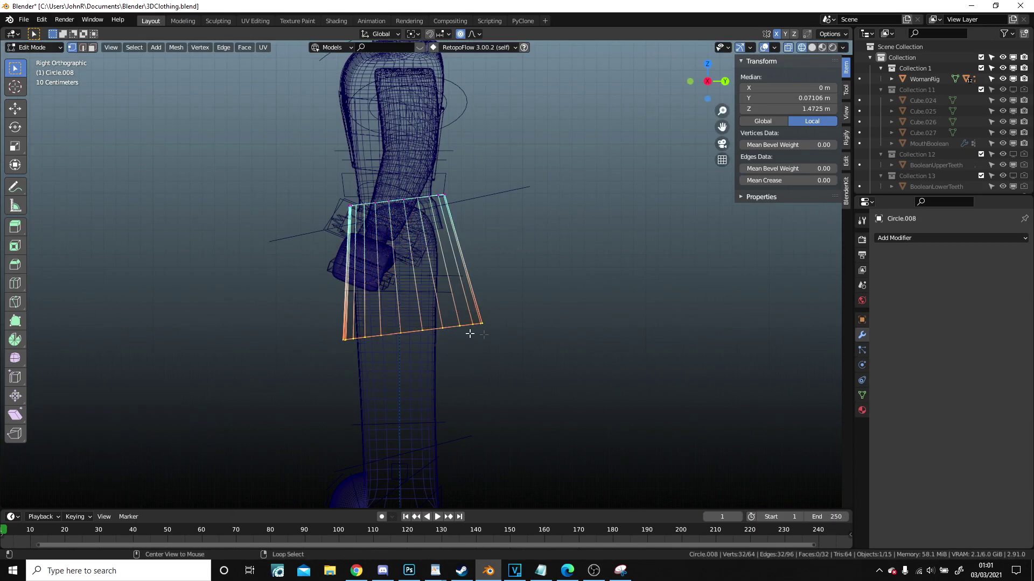
key(g)
click(526, 346)
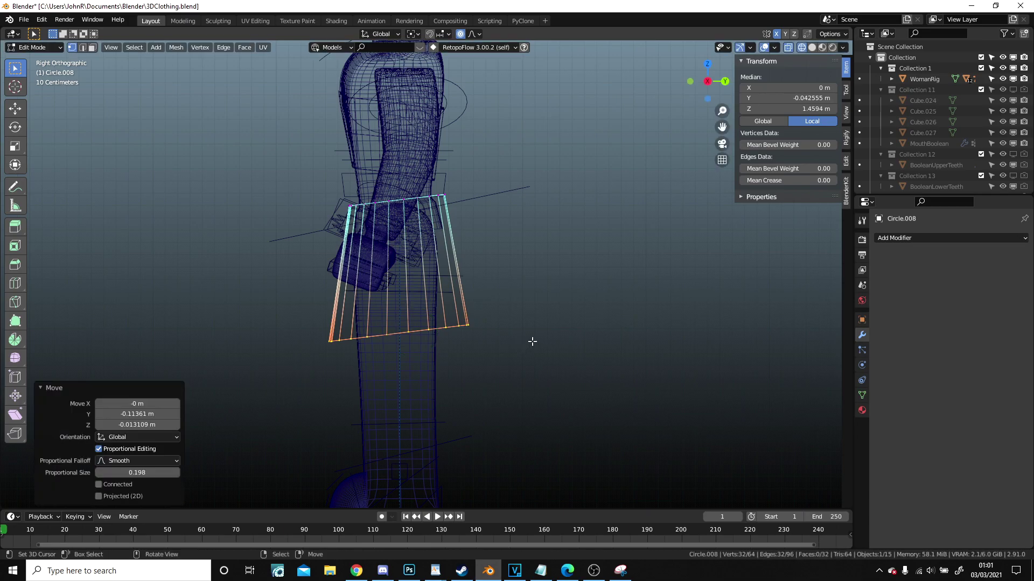
scroll(506, 323, down, 4)
key(Tab)
key(alt+z)
middle_drag(623, 307, 651, 310)
scroll(517, 264, up, 5)
click(485, 300)
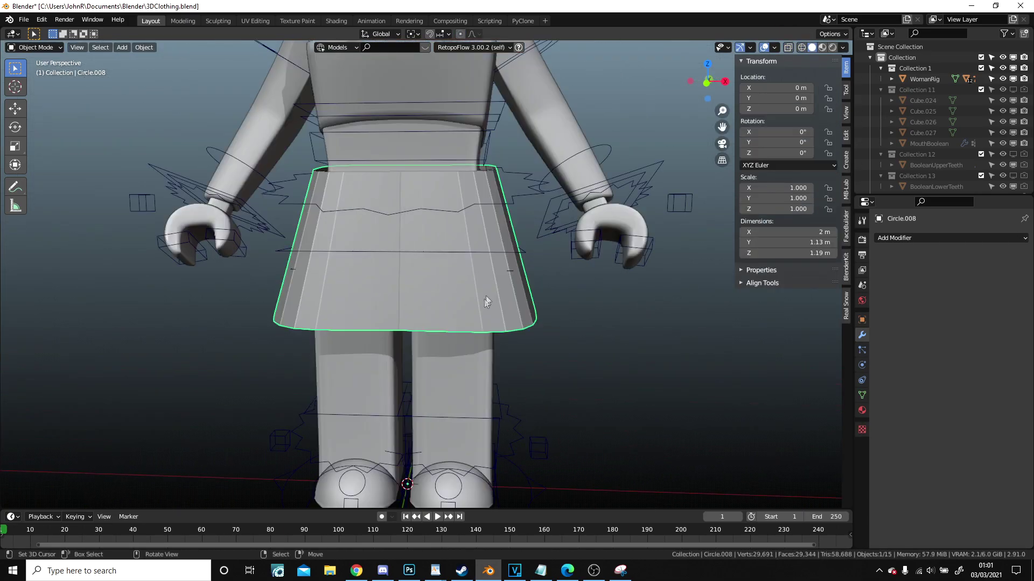
- In Edit Mode with edge selection, circle-select the skirt's vertical edges from the front view
key(Tab)
scroll(499, 245, up, 4)
scroll(502, 248, down, 3)
middle_drag(545, 303, 524, 290)
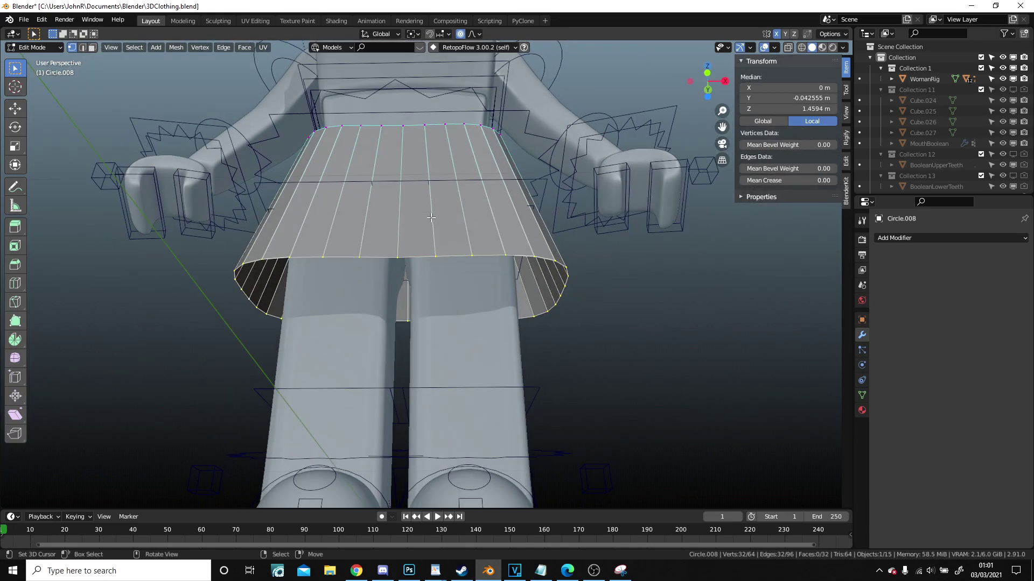
key(ctrl+b)
key(Escape)
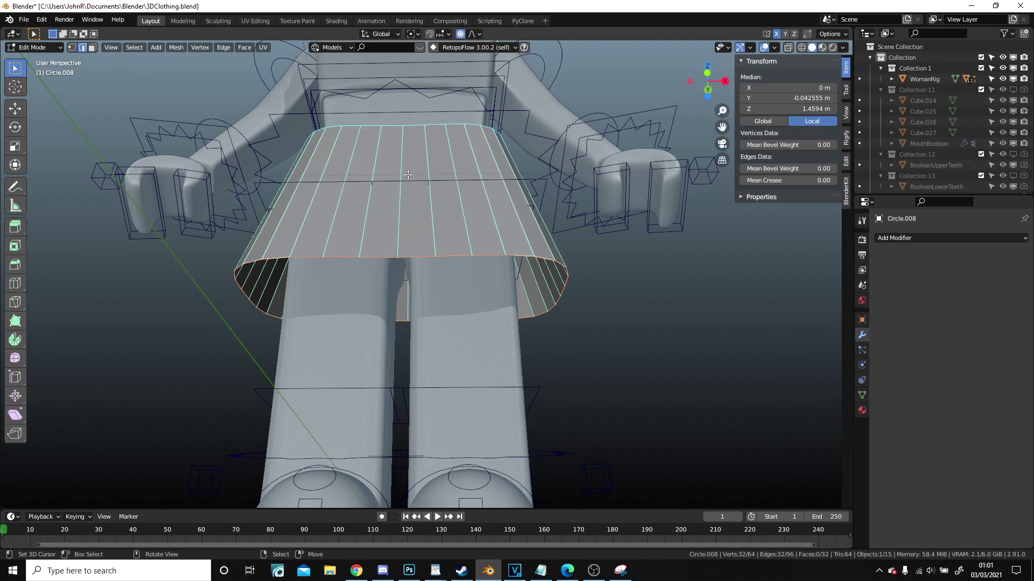
key(KP_1)
key(alt+a)
key(c)
drag(267, 221, 592, 230)
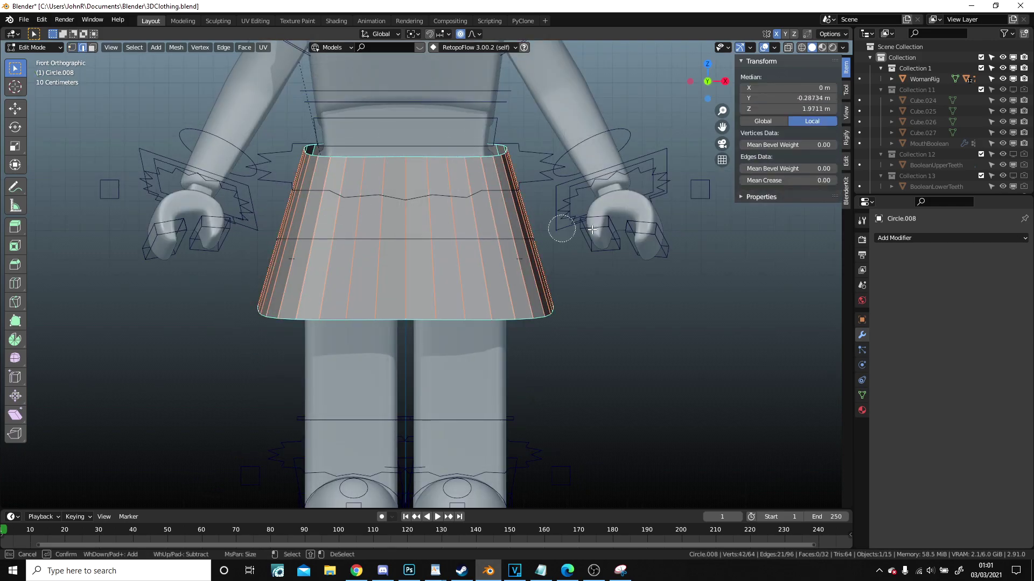
key(Escape)
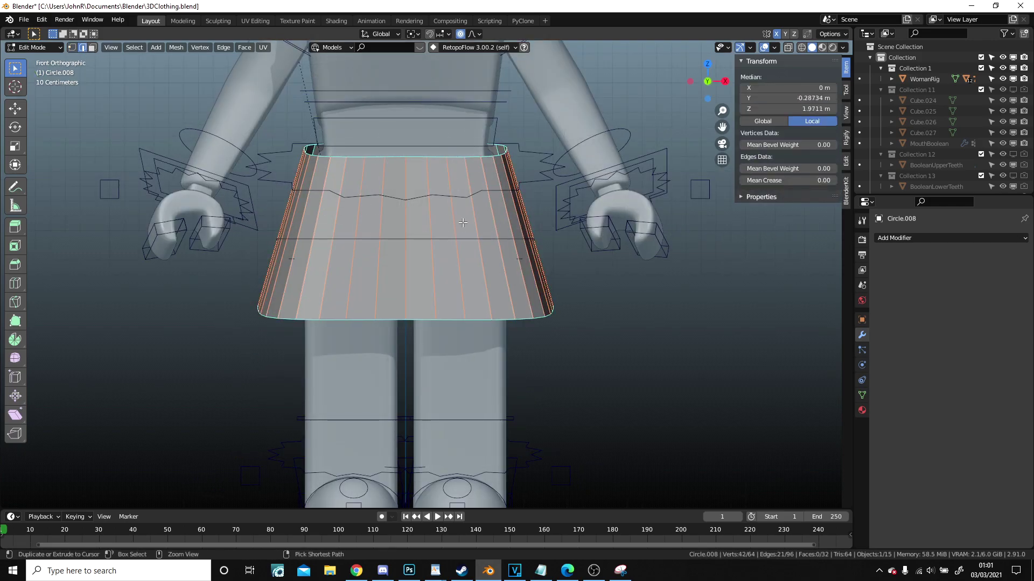
- Reduce the selected vertical edges to every other one with Checker Deselect
key(ctrl+b)
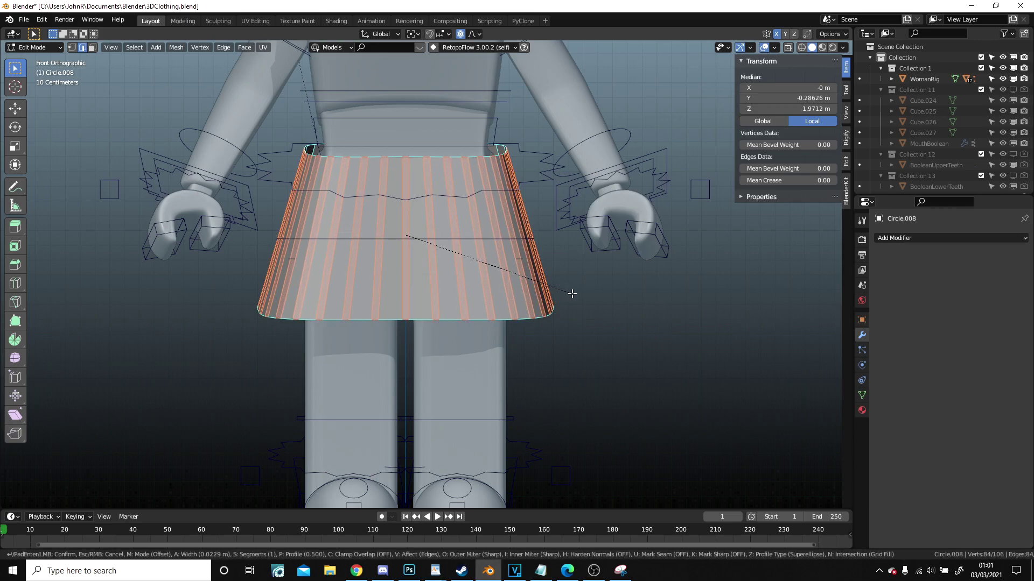
key(Escape)
key(F3)
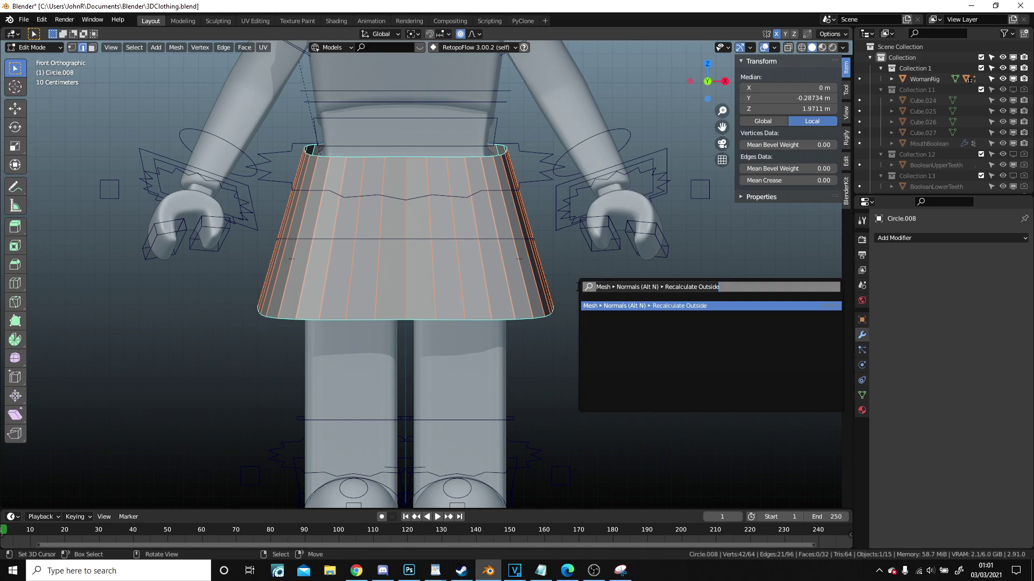
text(check)
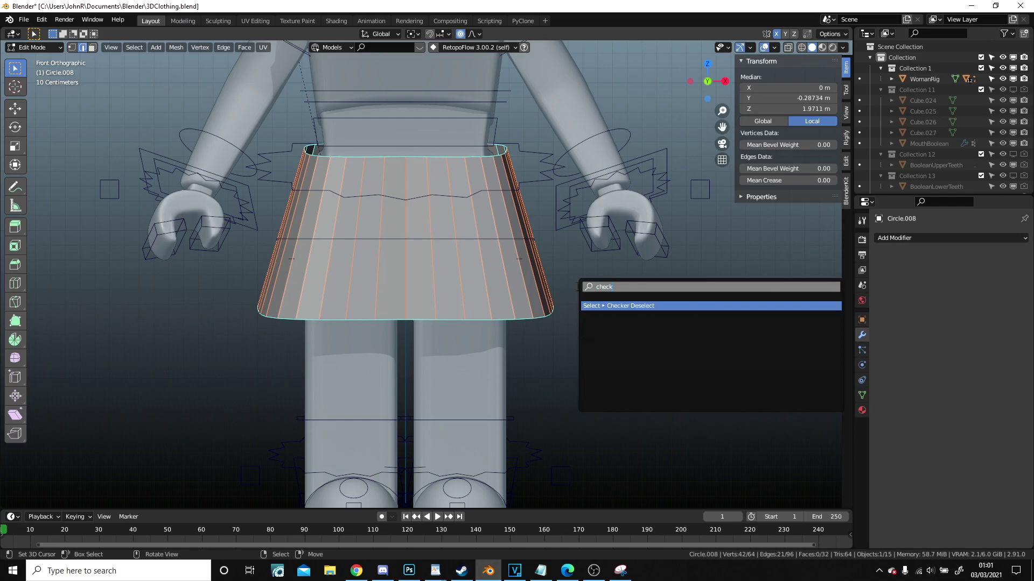
key(Return)
- Bevel the alternating vertical edges with one segment and a width of about 0.058 m
middle_drag(576, 287, 588, 272)
scroll(588, 273, up, 1)
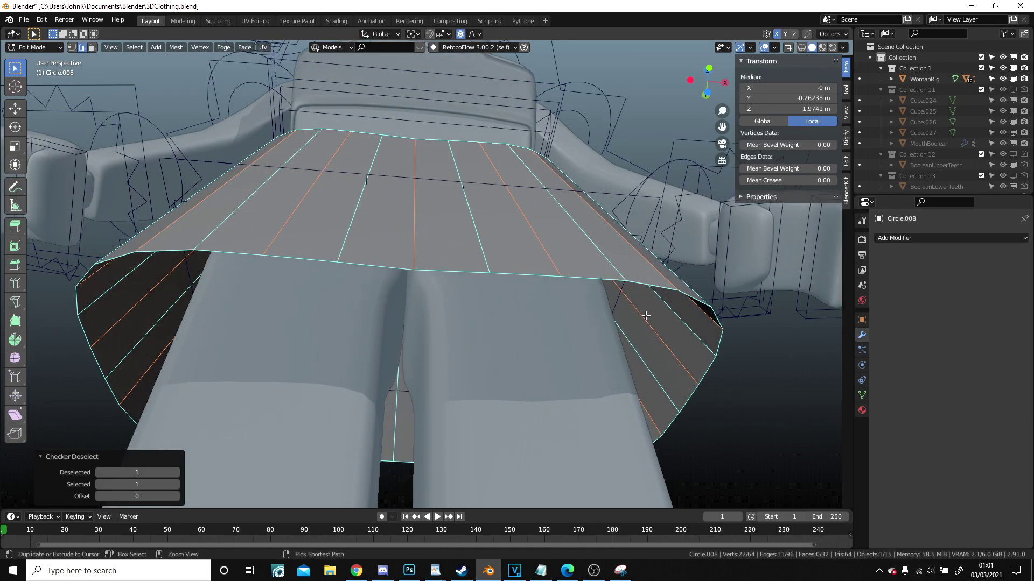
middle_drag(663, 305, 652, 308)
key(ctrl+b)
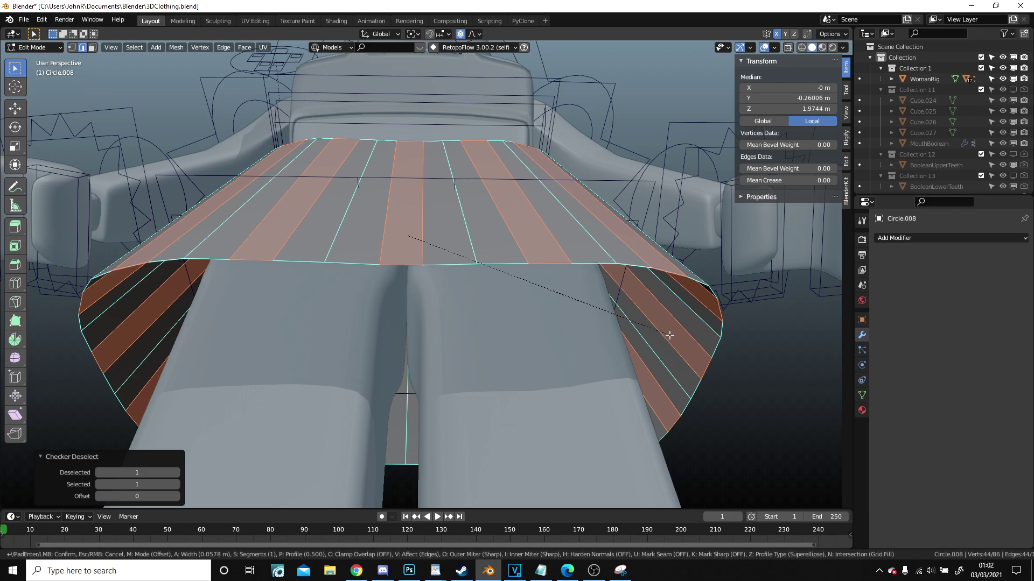
click(669, 335)
- Clear the selection and add seven evenly spaced horizontal loop cuts around the skirt, without sliding them
scroll(552, 314, down, 5)
middle_drag(478, 292, 474, 350)
key(alt+a)
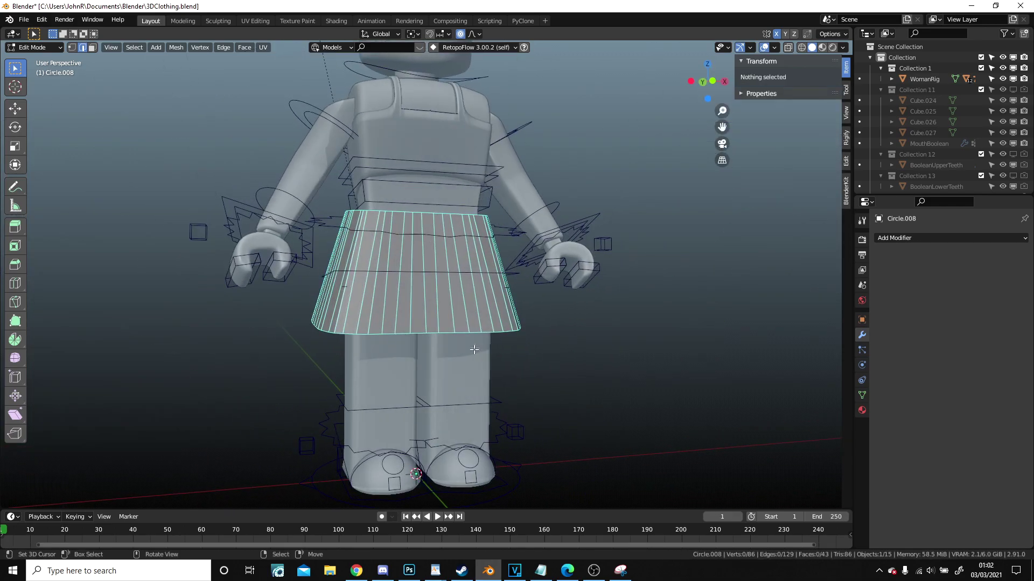
scroll(474, 349, up, 3)
key(ctrl+r)
scroll(457, 280, up, 5)
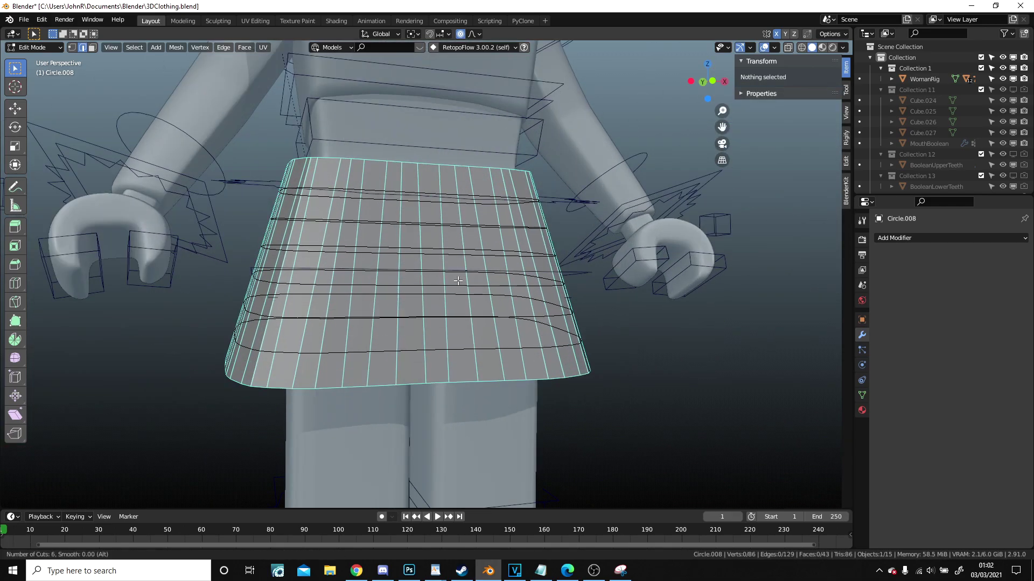
scroll(458, 280, up, 1)
click(458, 281)
right_click(458, 280)
scroll(458, 280, down, 3)
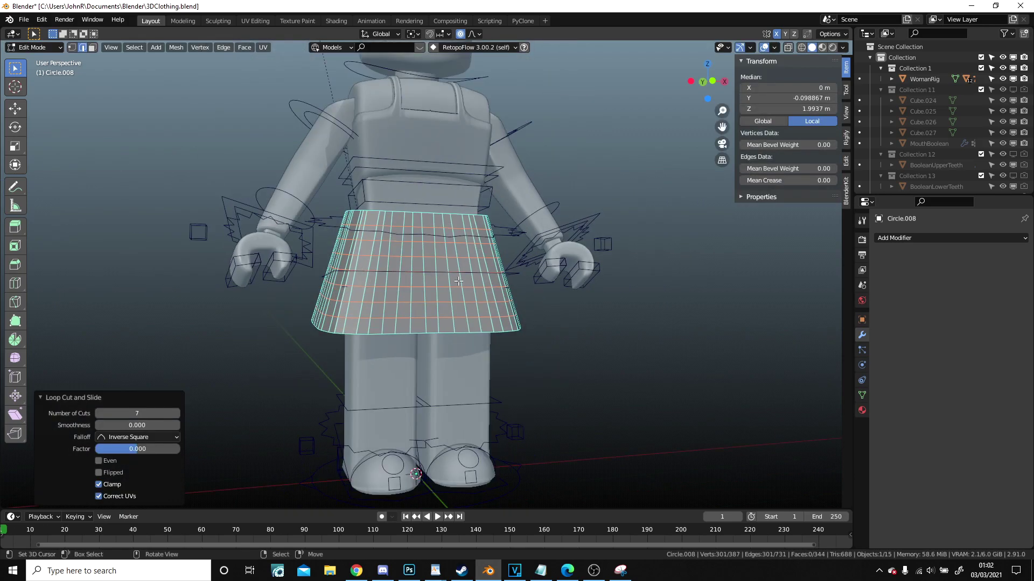
- Select the skirt's top waist edge loop and assign it to a new vertex group with weight 1.000
middle_drag(458, 281, 425, 253)
scroll(451, 342, up, 4)
alt+click(412, 222)
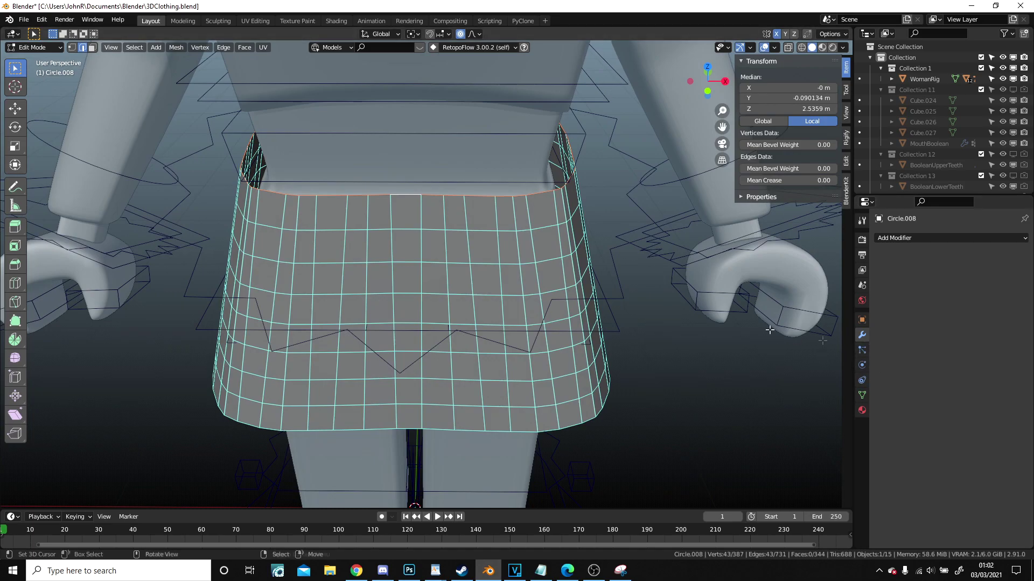
click(861, 397)
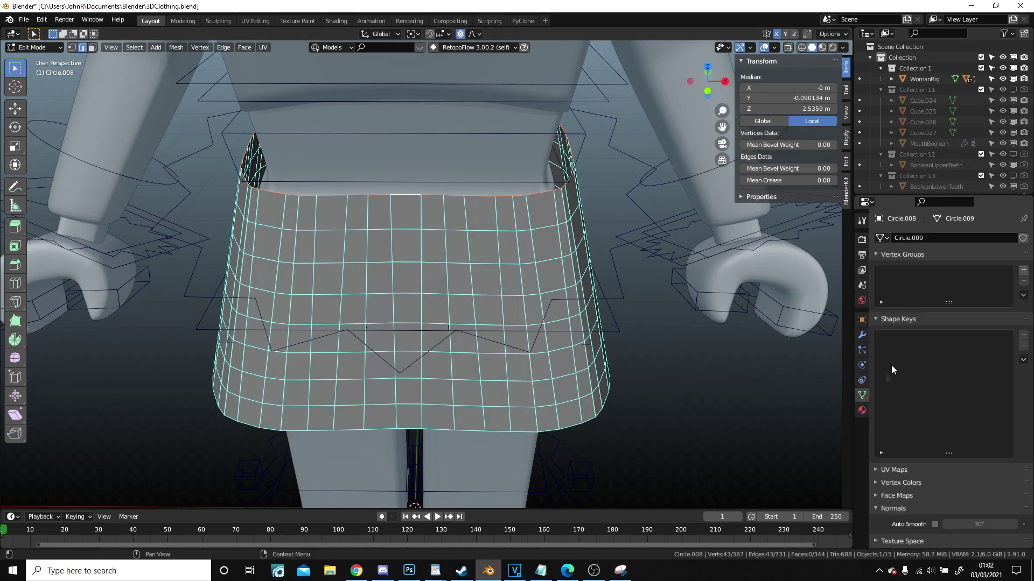
click(1023, 270)
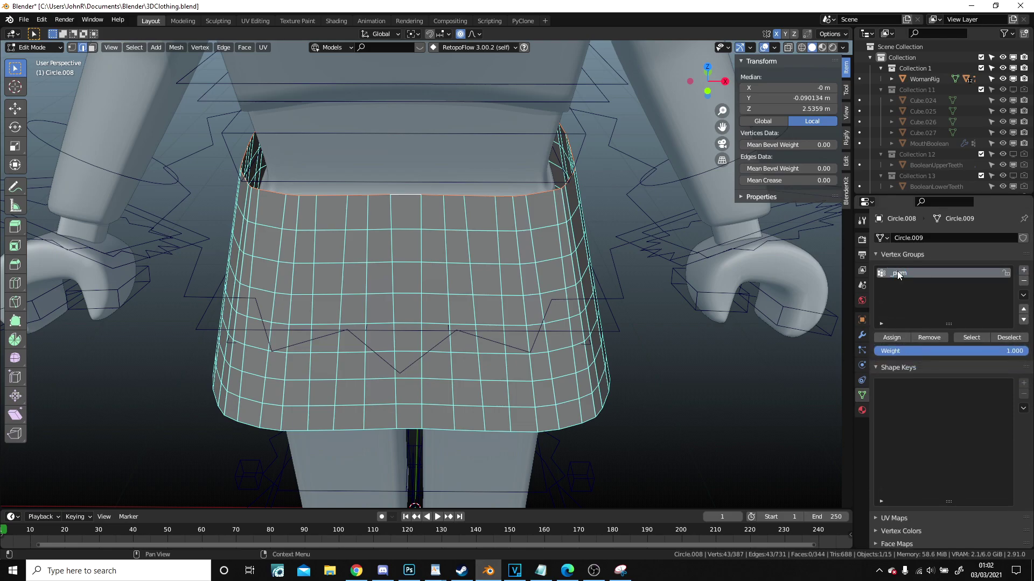
click(892, 338)
- Enable Cloth physics on the skirt and return to Object Mode to go through the cloth settings
click(862, 365)
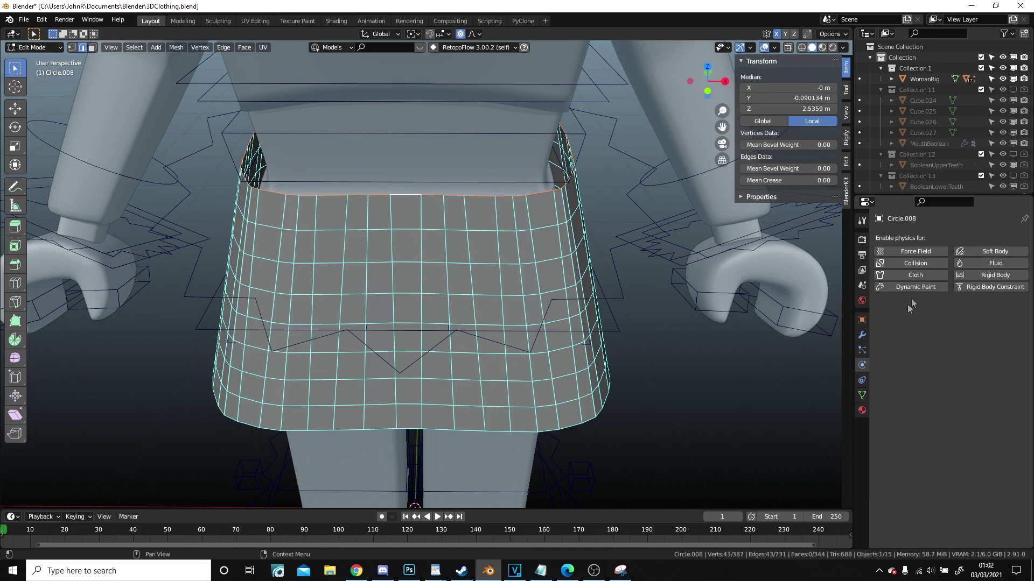
click(915, 279)
scroll(505, 298, down, 3)
middle_drag(499, 294, 469, 257)
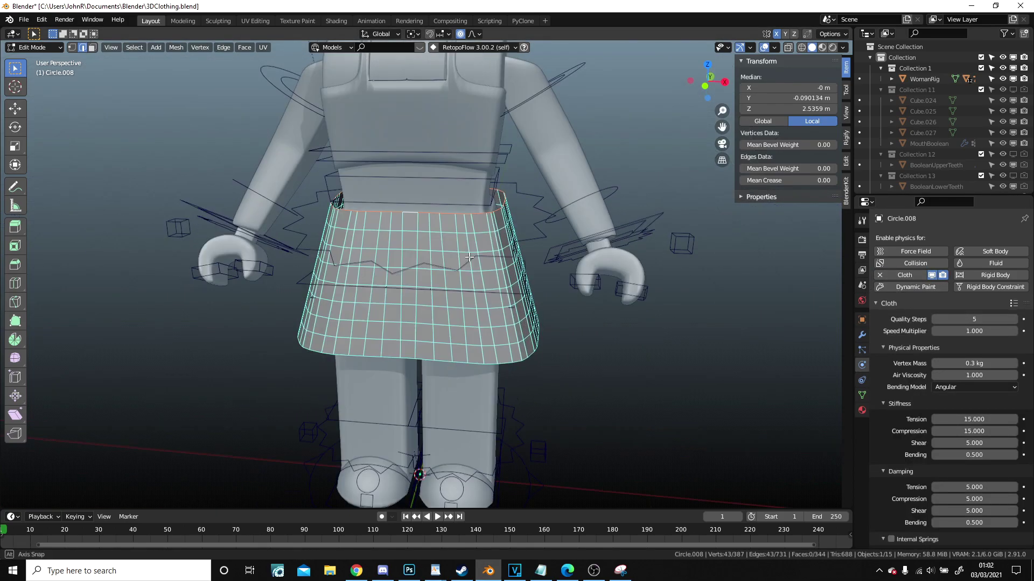
key(Tab)
scroll(925, 406, down, 4)
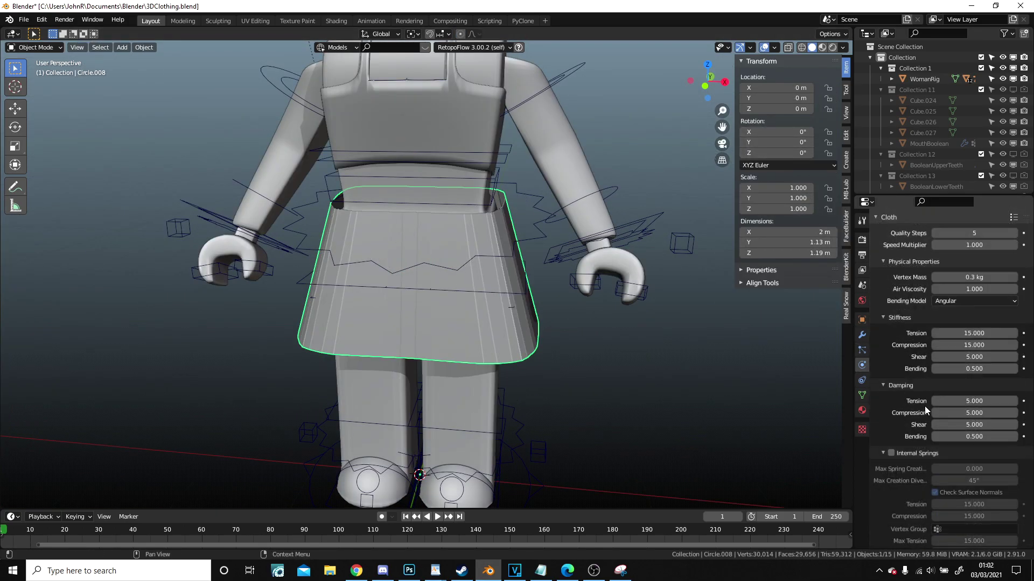
- Look through the skirt's cloth settings, from the physical properties down to the collision options
scroll(915, 388, down, 7)
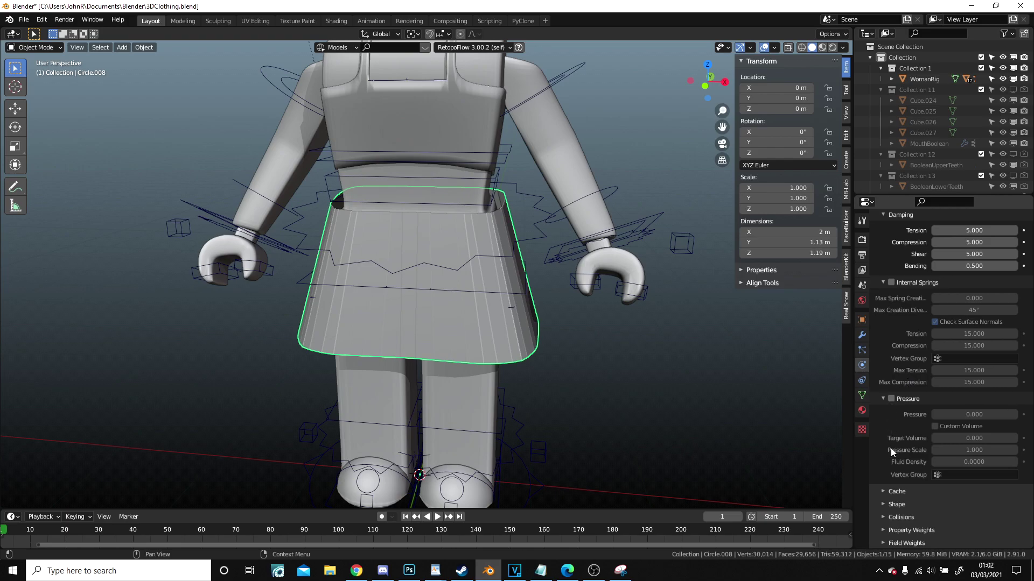
scroll(896, 346, up, 5)
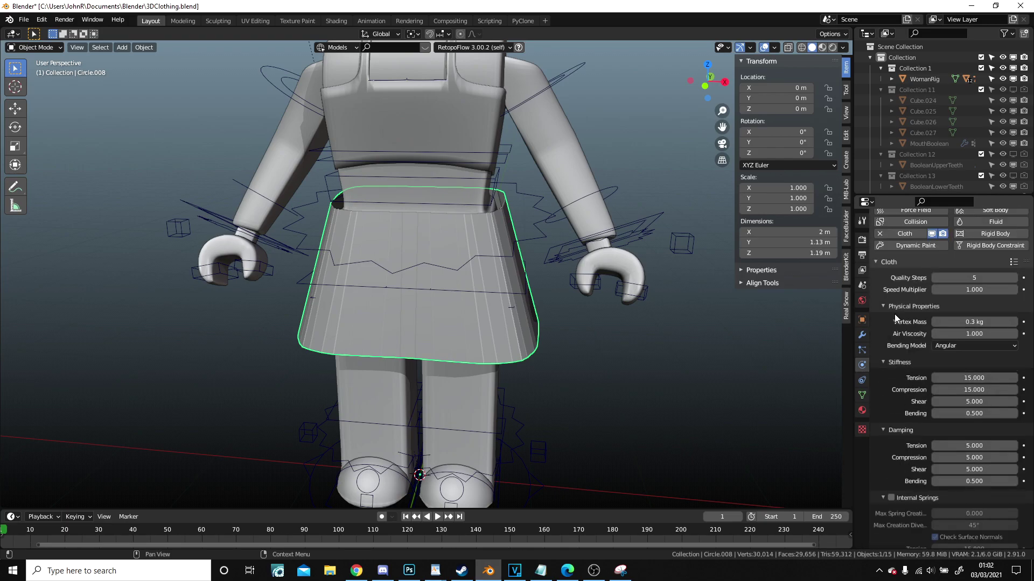
click(883, 262)
click(879, 304)
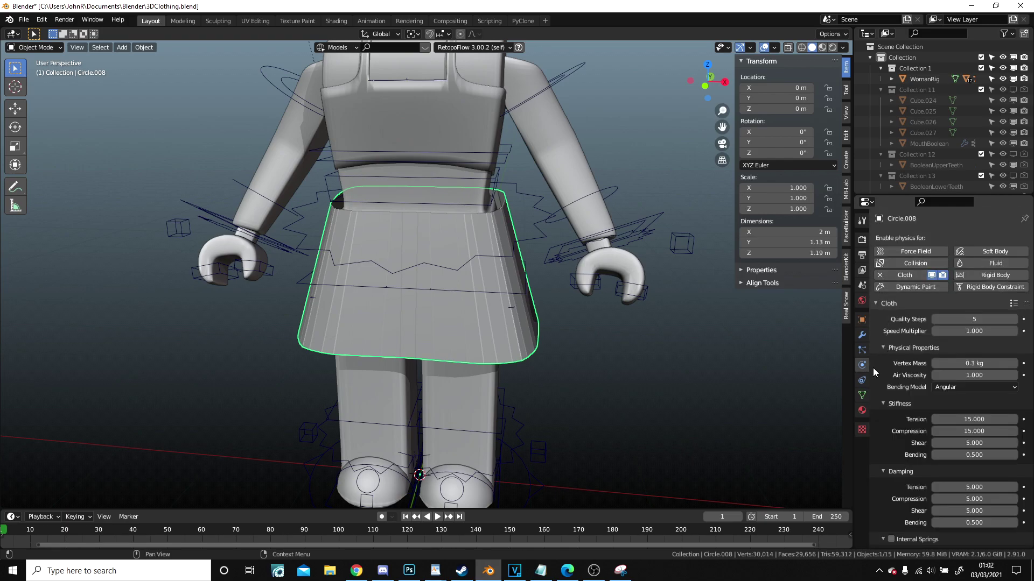
scroll(886, 366, down, 2)
scroll(884, 379, down, 6)
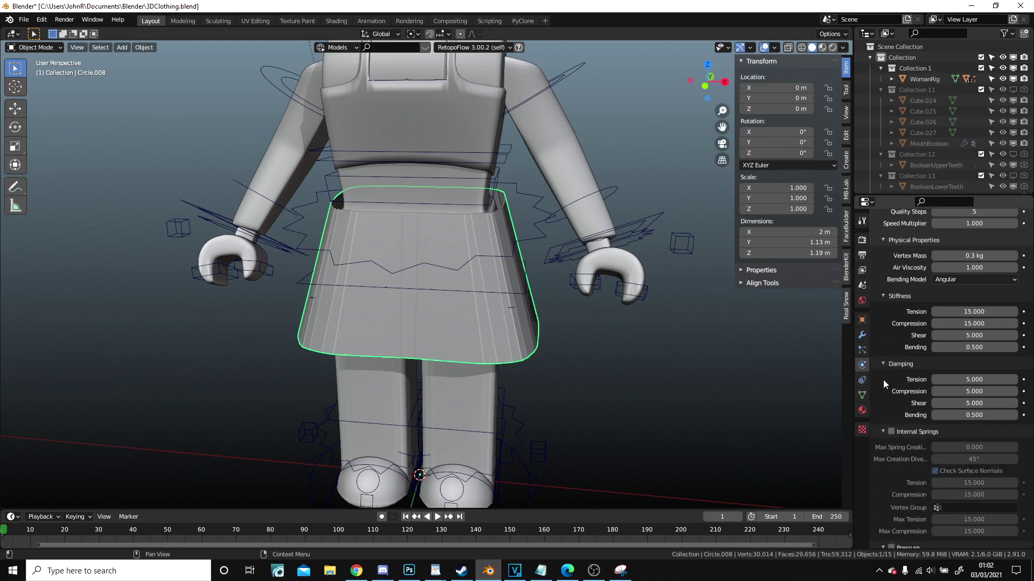
scroll(883, 377, down, 4)
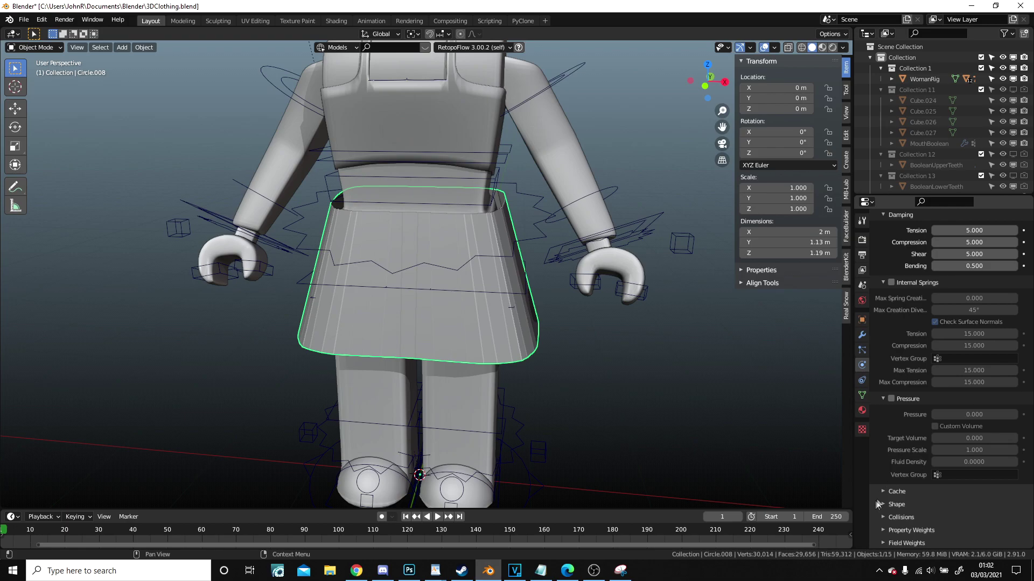
click(889, 518)
scroll(909, 466, down, 6)
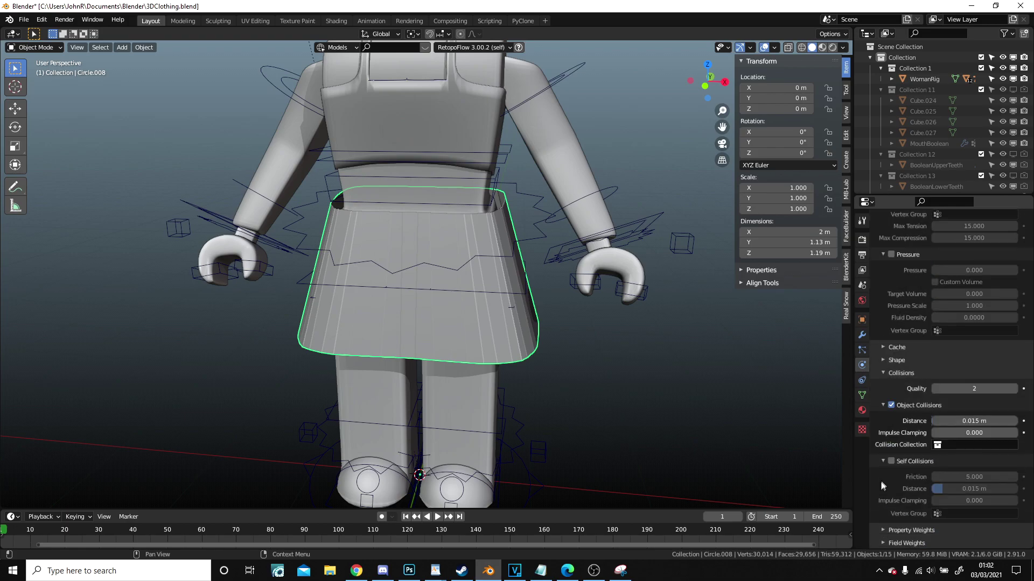
- Set the cloth's pin group to the vertex group _pinm and run the simulation
click(890, 360)
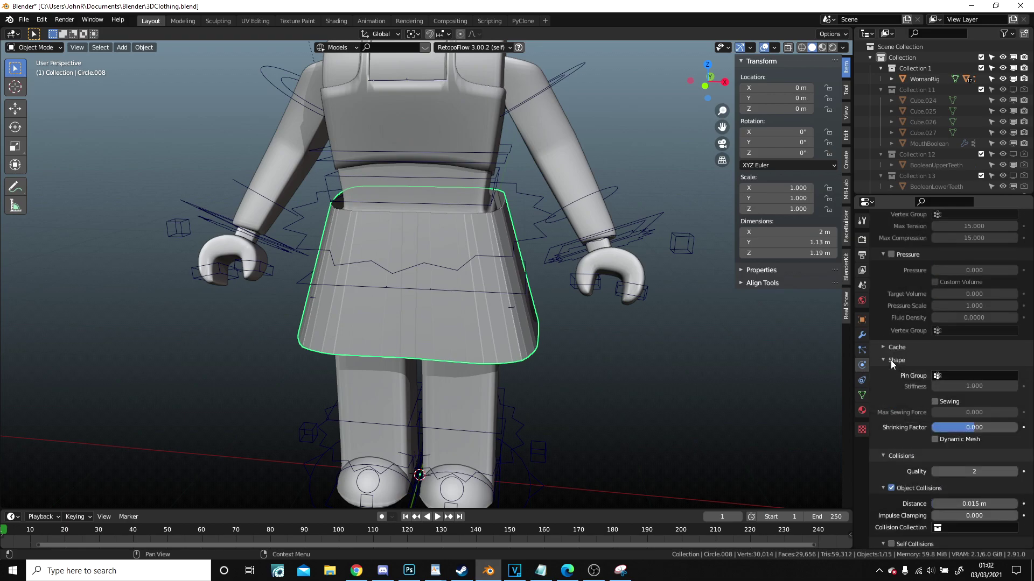
click(945, 376)
click(931, 391)
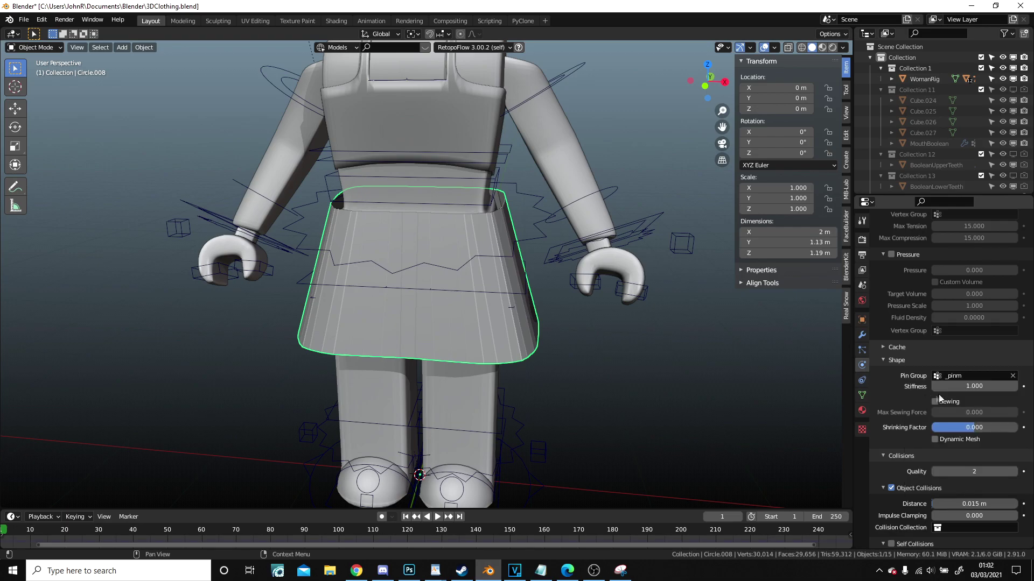
click(435, 520)
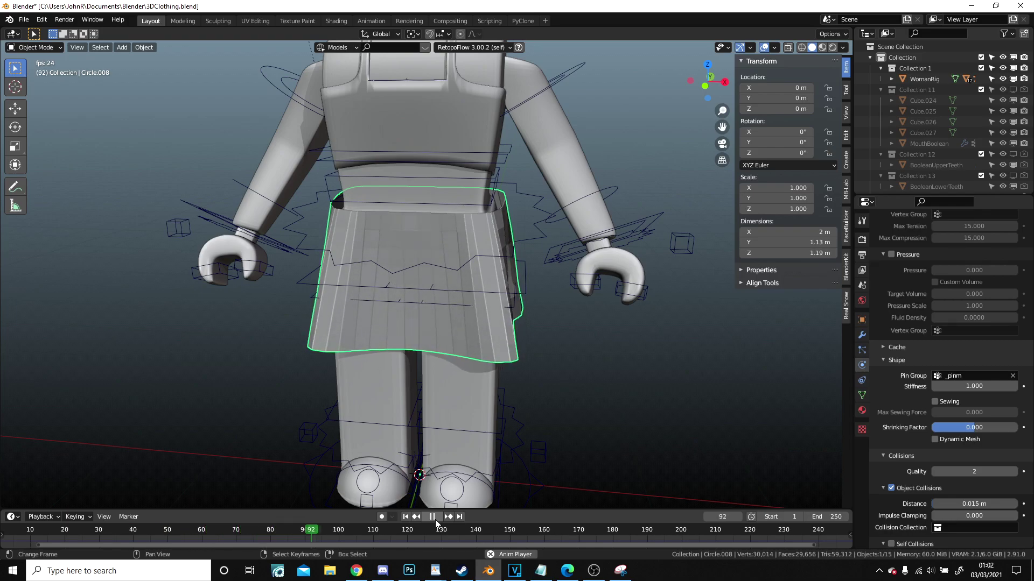
click(435, 519)
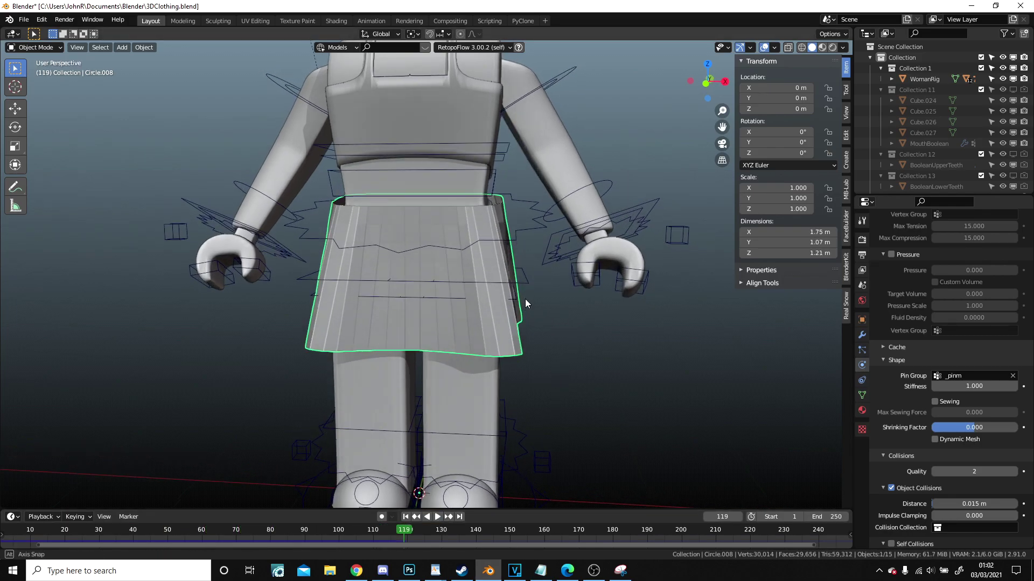
- Enable Collision physics on both of the character's legs and on the torso
click(482, 414)
click(913, 265)
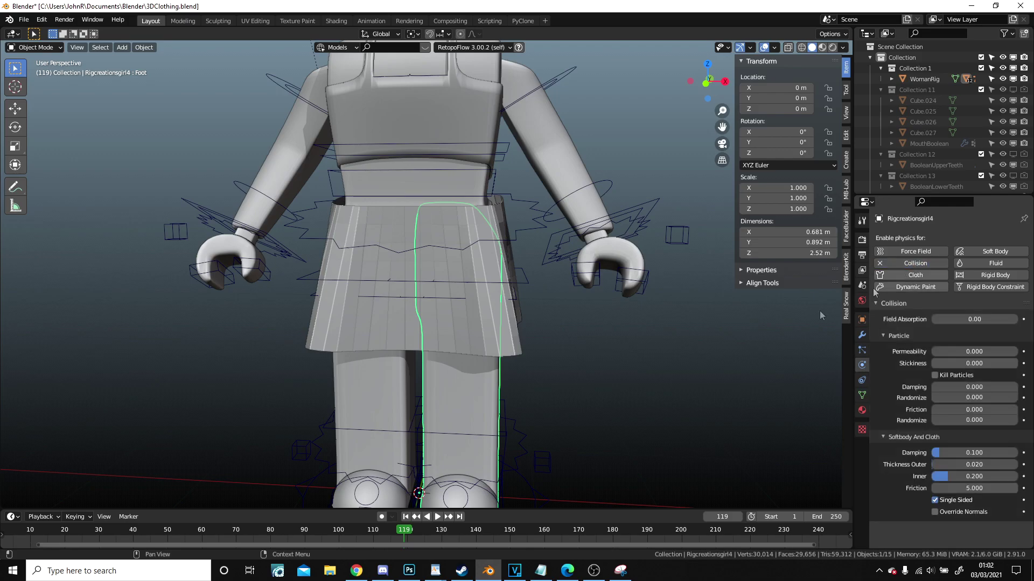
right_click(388, 414)
click(921, 264)
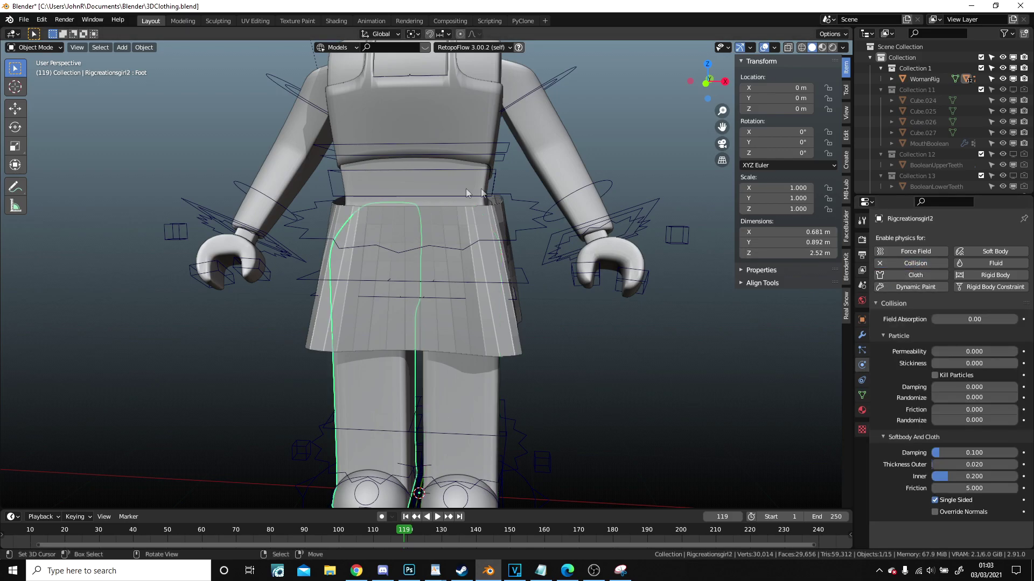
click(435, 189)
click(914, 263)
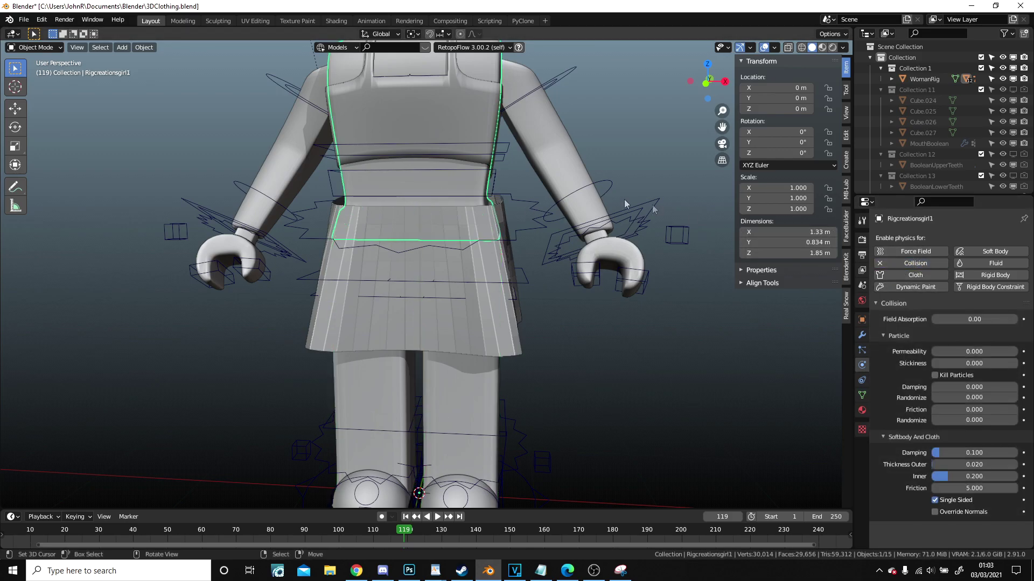
- Replay the cloth simulation from the first frame with nothing selected and inspect the skirt against the body
click(556, 163)
middle_drag(612, 271, 528, 248)
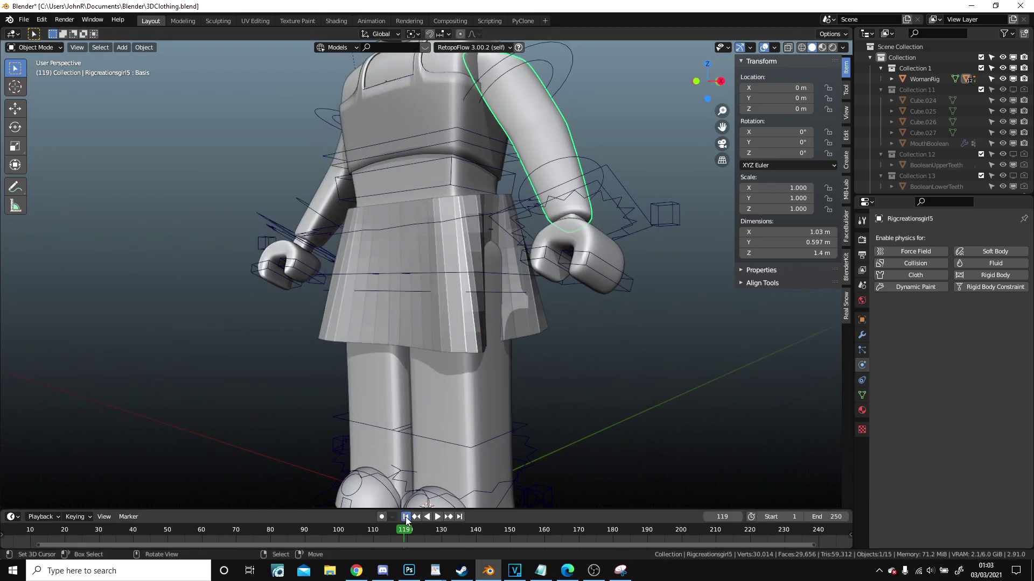
click(405, 517)
key(alt+a)
click(438, 517)
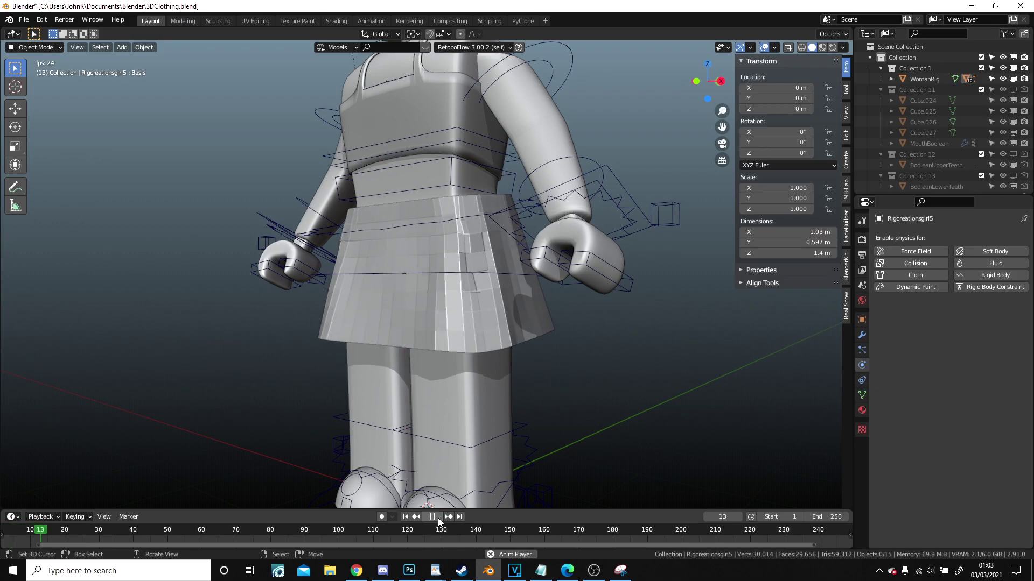
middle_drag(456, 461, 418, 367)
- Select the skirt and enter Edit Mode on it, selecting a single edge near the waist
click(483, 307)
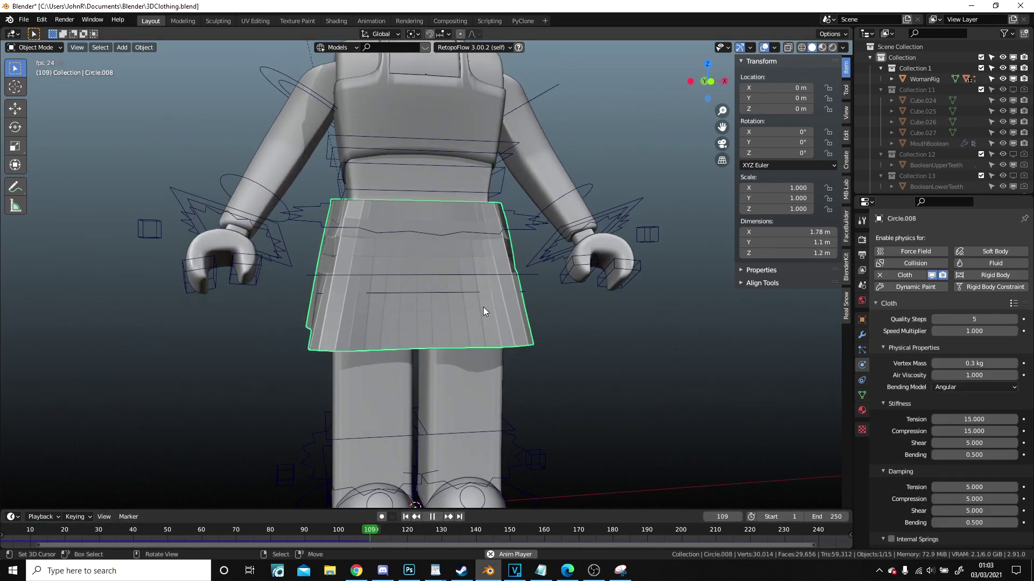
click(143, 48)
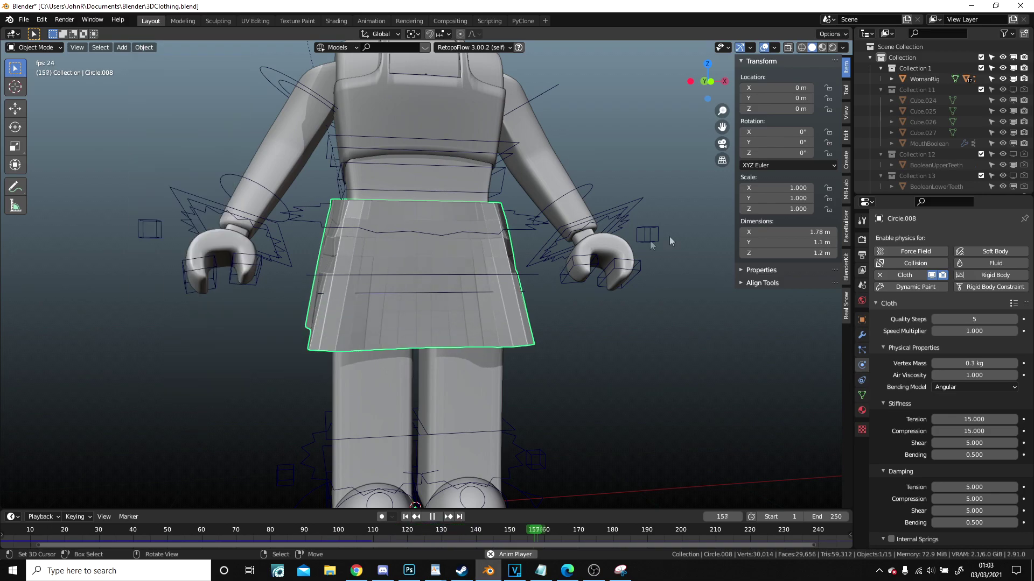
scroll(464, 283, up, 2)
middle_drag(464, 283, 455, 316)
key(Tab)
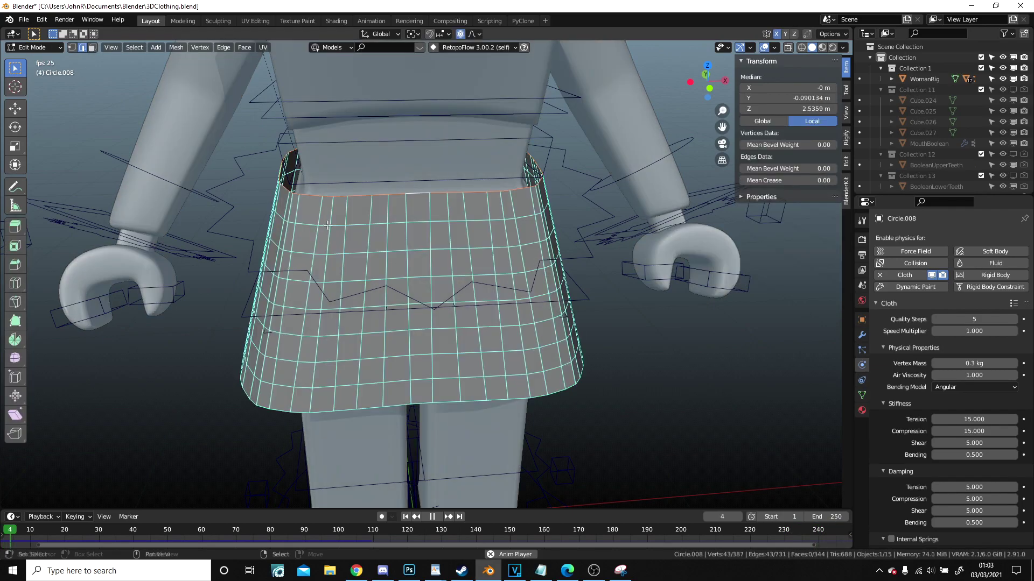
shift+middle_drag(327, 225, 426, 289)
scroll(425, 289, up, 2)
right_click(368, 212)
middle_drag(368, 213, 357, 211)
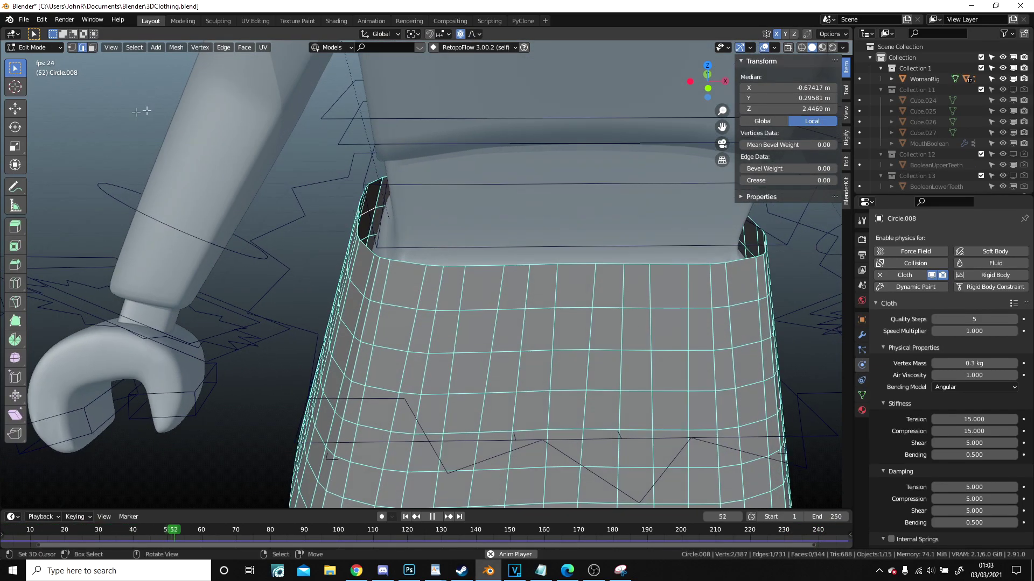
key(z)
click(288, 105)
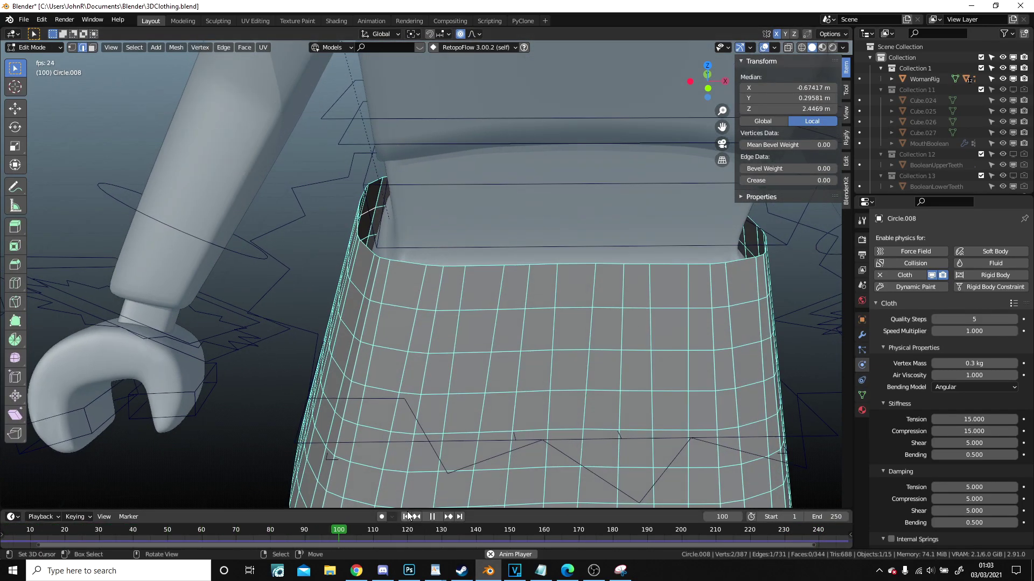
- Stop playback at the first frame and select the five edges along one side of the skirt's waist
click(406, 517)
click(434, 521)
click(405, 517)
middle_drag(350, 221, 401, 233)
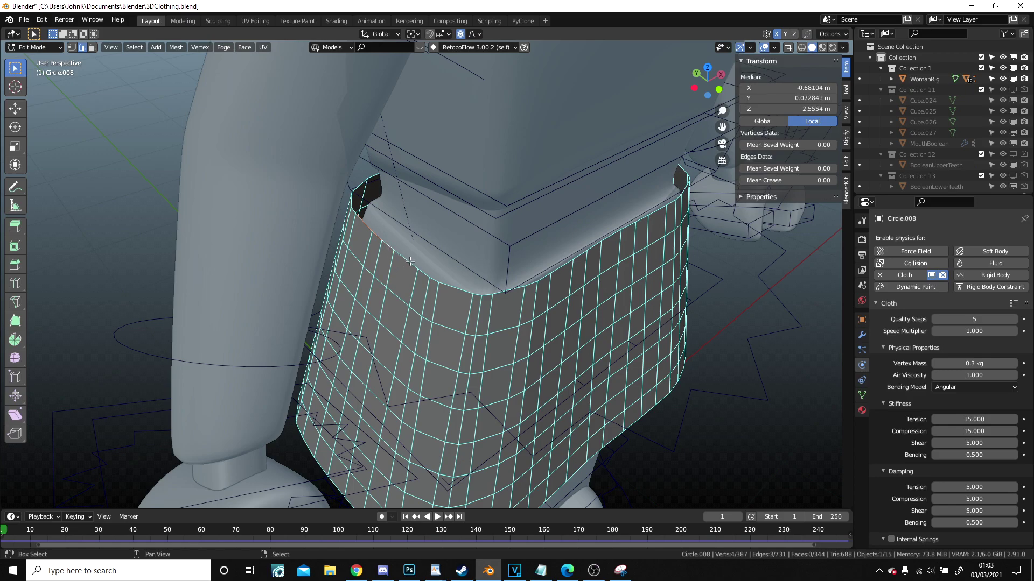
middle_drag(409, 259, 479, 191)
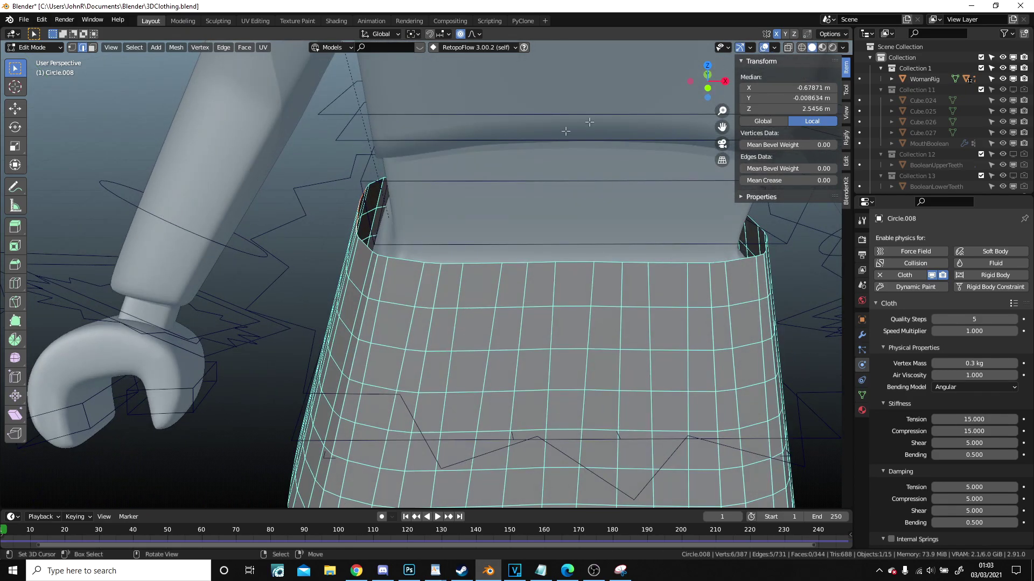
scroll(456, 194, down, 1)
- Try to move the side waist edges inward along X with a proportional size of 0.20
key(g)
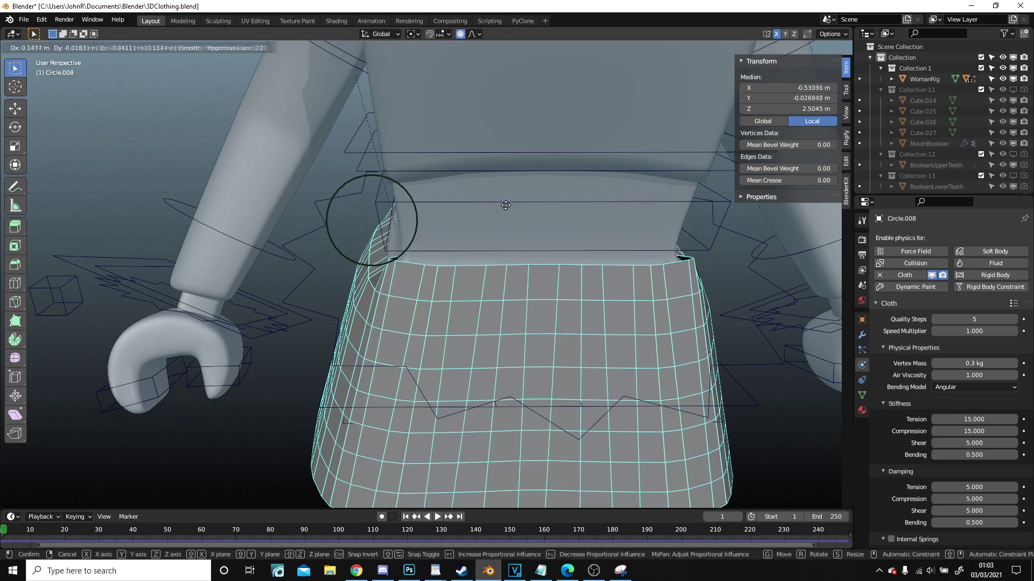
key(x)
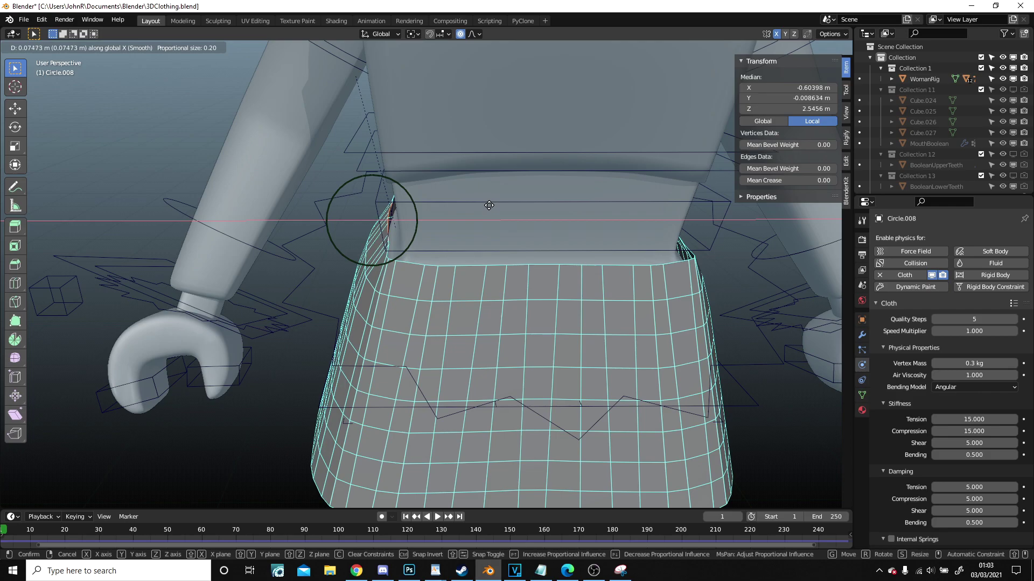
click(483, 207)
middle_drag(484, 206, 437, 183)
key(ctrl+z)
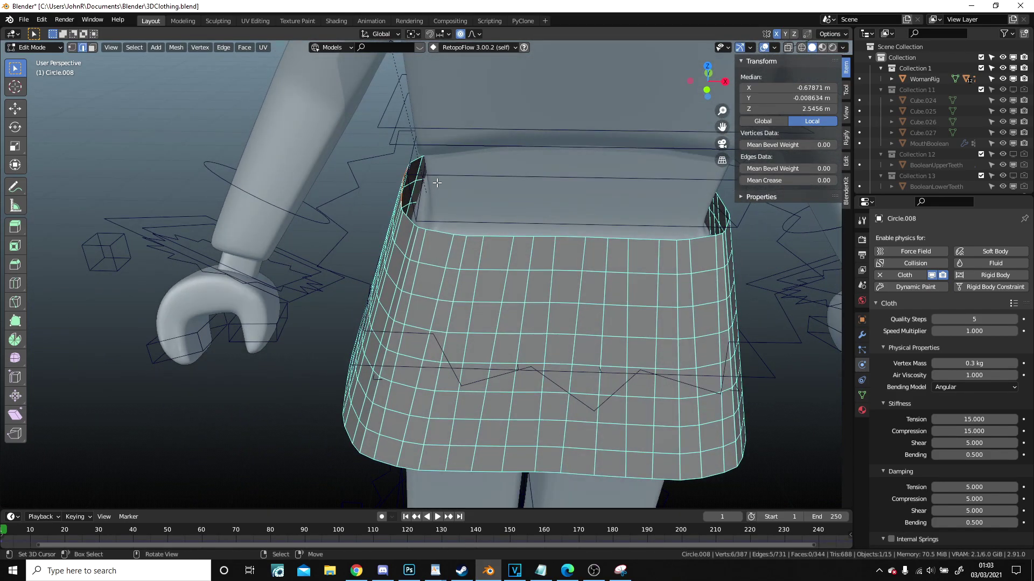
- Move the side waist edges about 0.065 m inward along X with a proportional size of 0.39
key(g)
key(x)
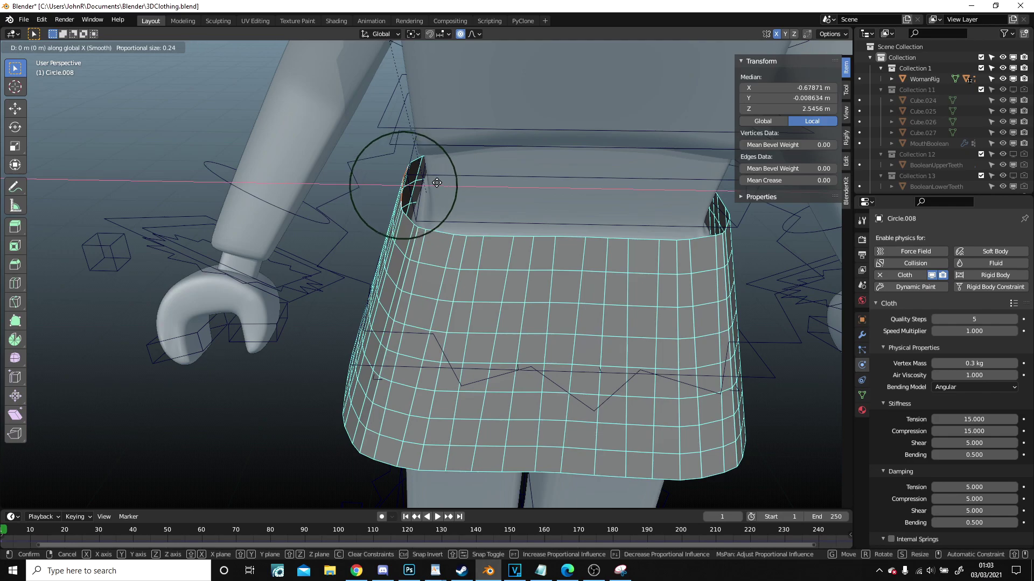
scroll(438, 183, down, 7)
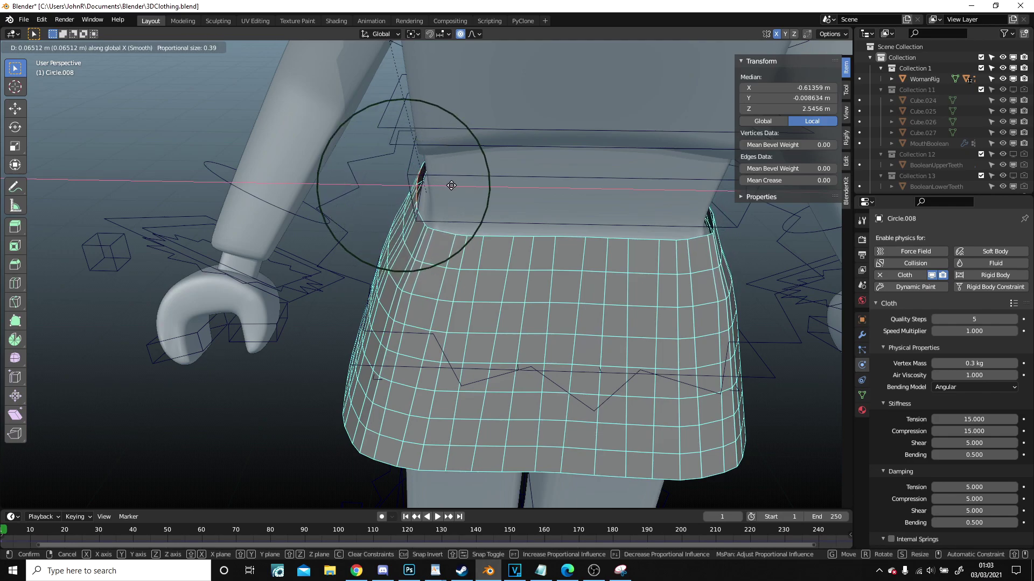
click(451, 185)
- Select the waist edges across the skirt's back and move them about 0.055 m inward along Y, with a proportional size of 0.39
middle_drag(451, 185, 434, 247)
click(434, 248)
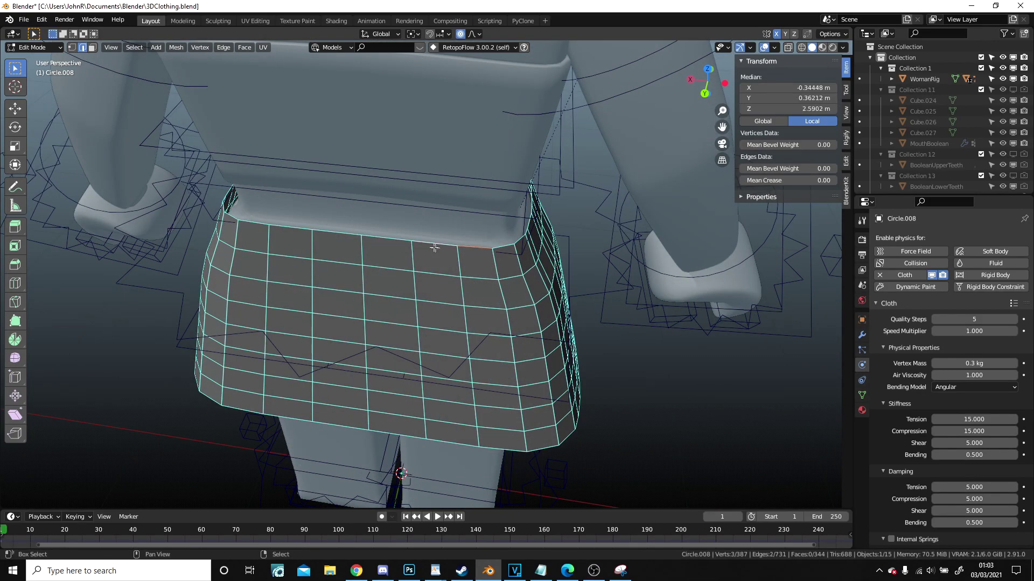
shift+click(261, 227)
middle_drag(260, 228, 118, 176)
middle_drag(495, 207, 425, 235)
scroll(425, 235, up, 3)
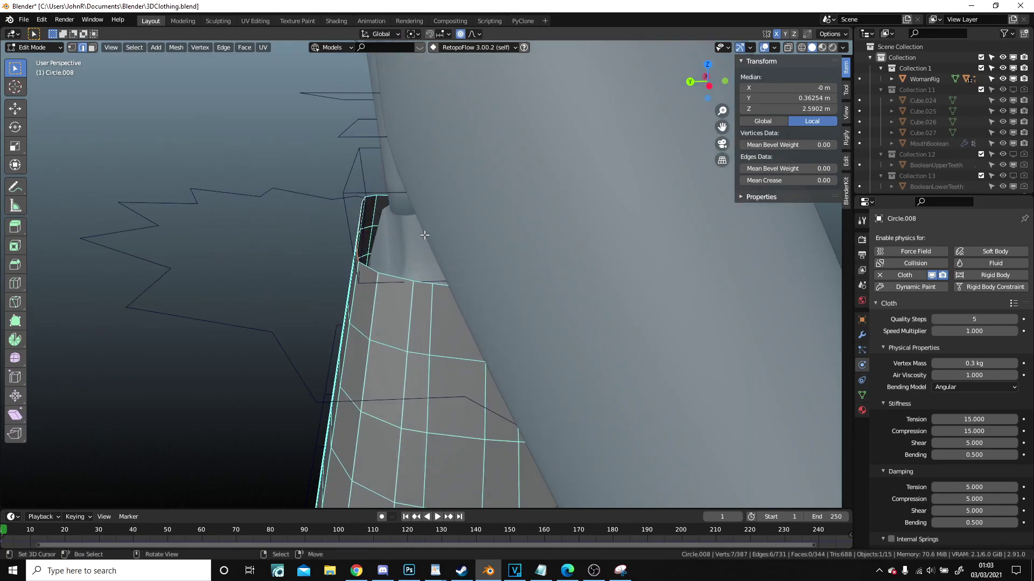
key(g)
key(y)
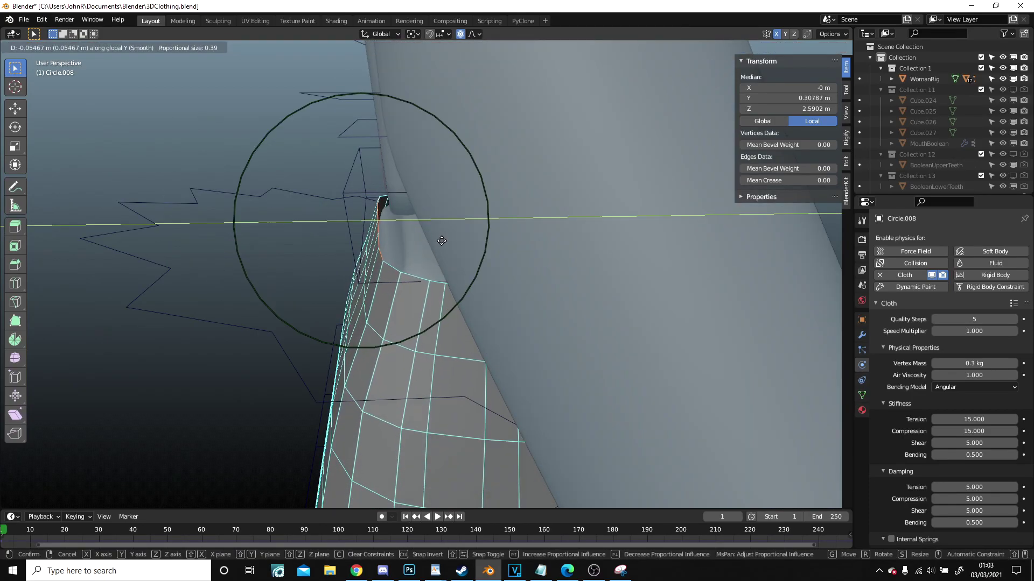
click(442, 240)
- Return to Object Mode, play the cloth simulation to check the tightened waist, and rewind to the first frame
scroll(442, 241, down, 5)
middle_drag(484, 240, 429, 190)
scroll(418, 242, up, 1)
scroll(454, 240, down, 3)
key(Tab)
key(space)
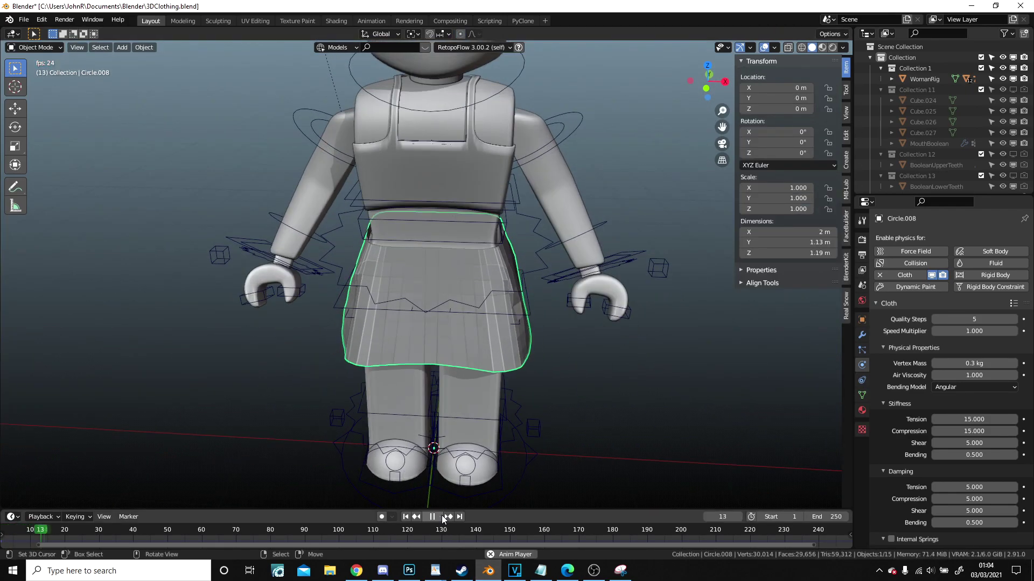
middle_drag(478, 401, 426, 283)
scroll(476, 313, up, 3)
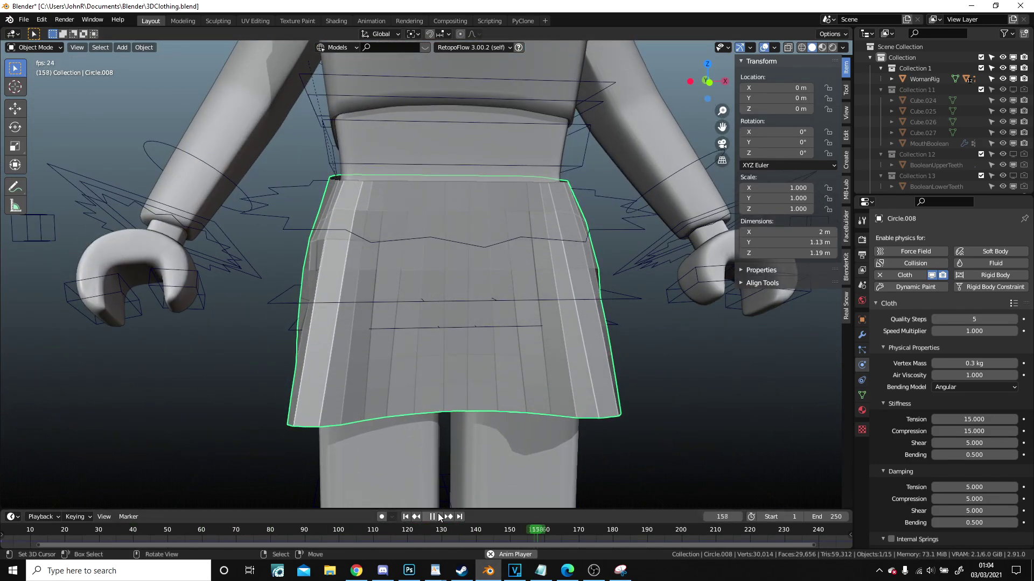
key(space)
click(406, 517)
- Apply Shade Smooth to the skirt in Object Mode
click(443, 326)
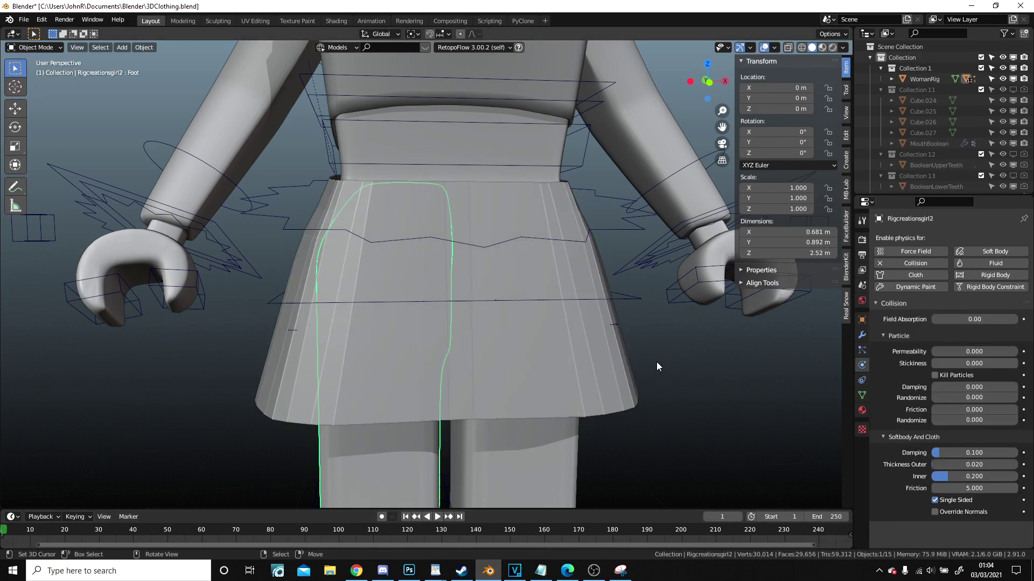
click(629, 354)
middle_drag(628, 354, 598, 358)
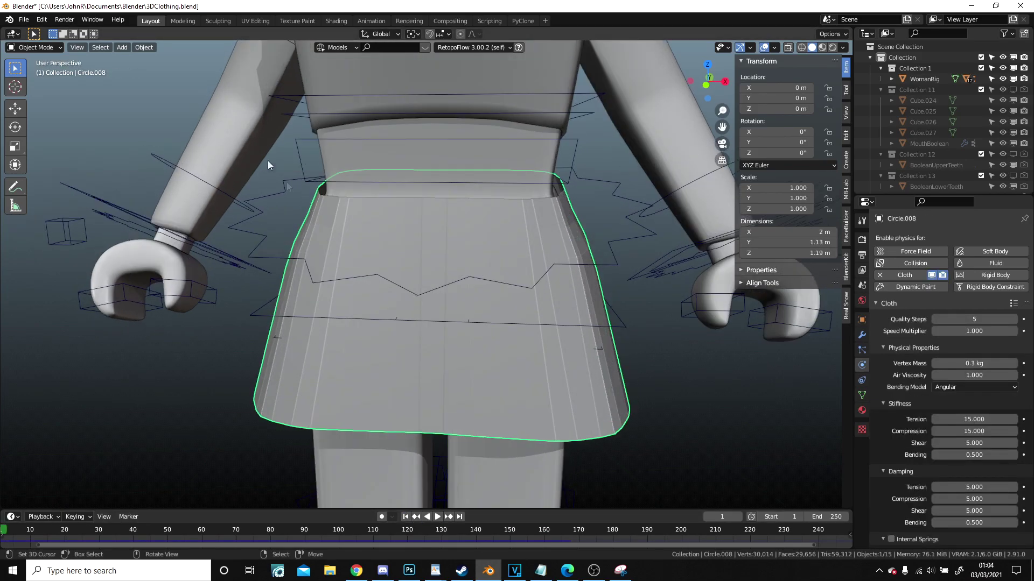
click(142, 48)
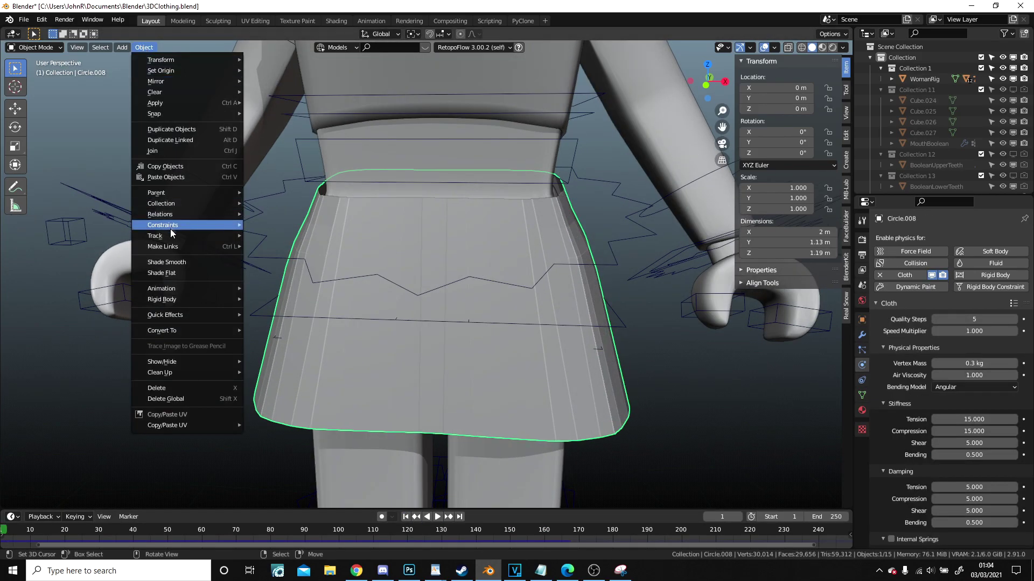
click(173, 262)
scroll(511, 286, down, 5)
mouse_move(511, 285)
middle_down()
mouse_move(492, 286)
mouse_move(503, 283)
middle_up()
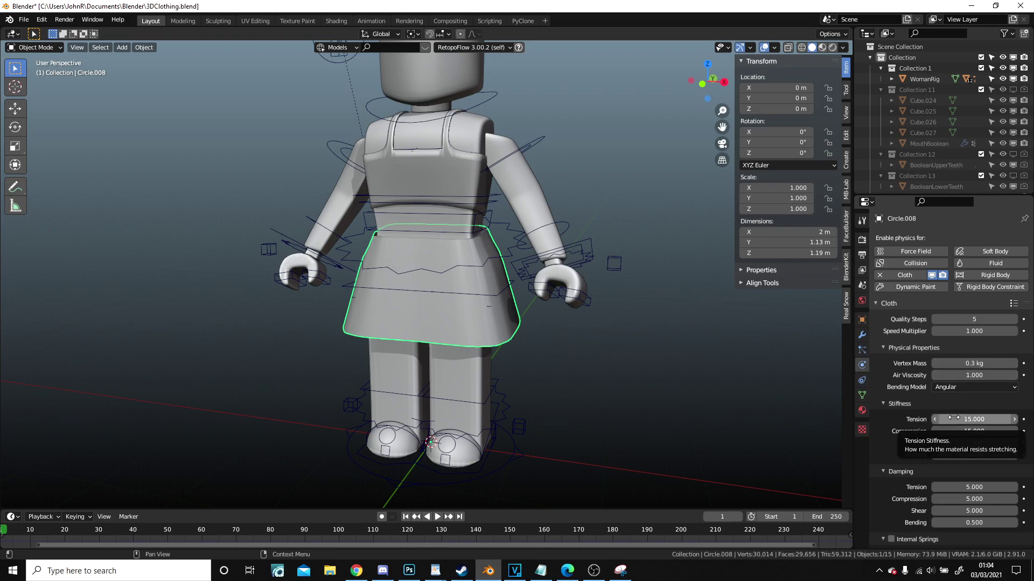
- Set the skirt cloth's Shear stiffness to 2.000 and its Bending stiffness to 0.100
scroll(948, 447, down, 2)
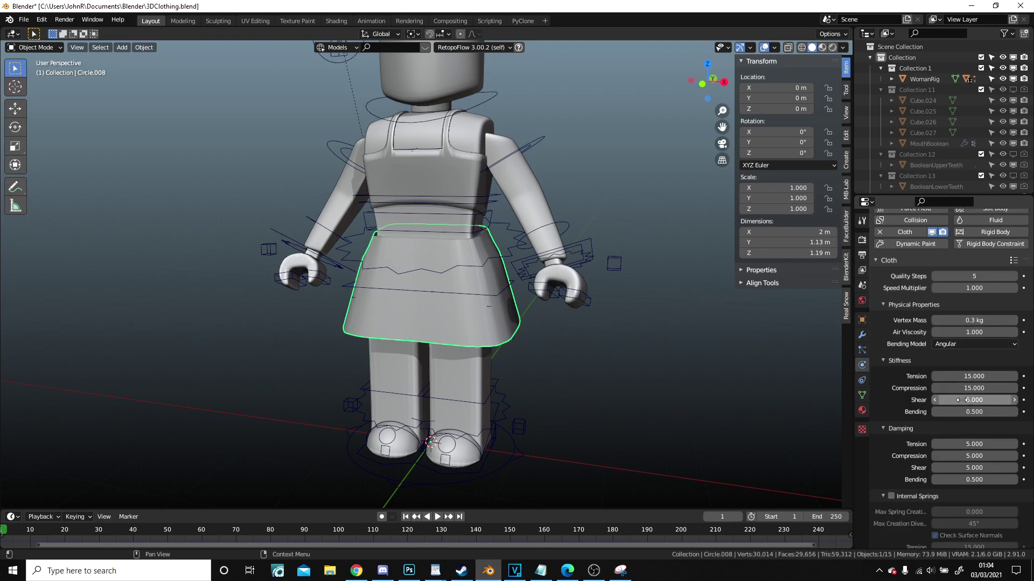
click(962, 400)
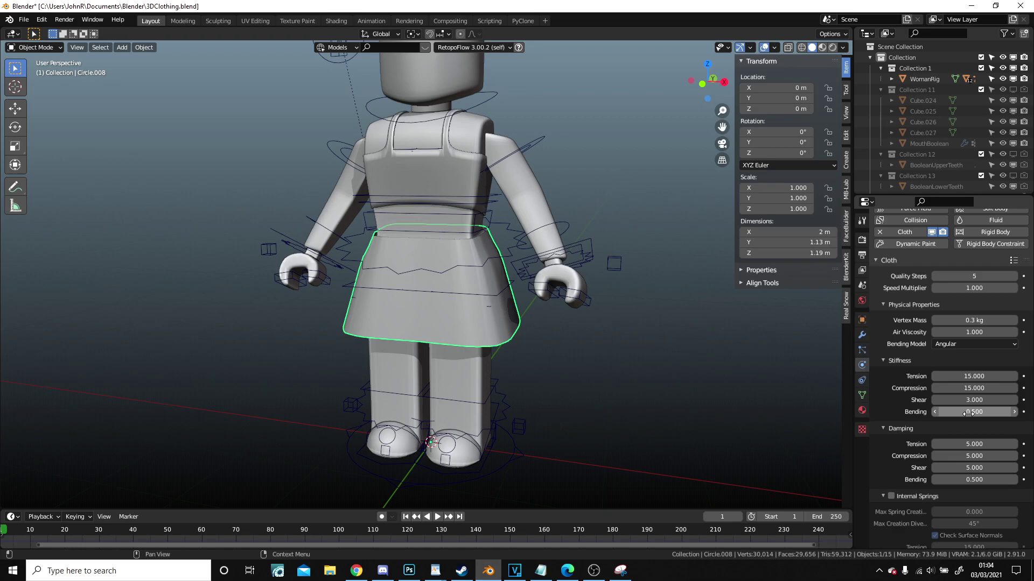
click(935, 413)
click(935, 414)
click(936, 414)
click(935, 414)
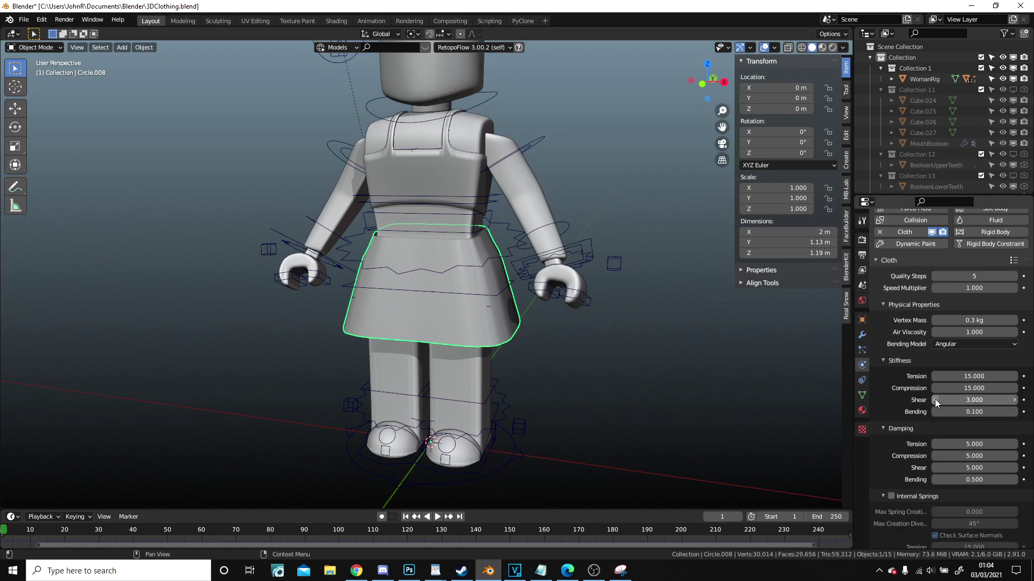
click(934, 399)
- Play the cloth simulation, inspect the skirt's folds around the legs, stop playback and rewind to the first frame
scroll(582, 371, up, 1)
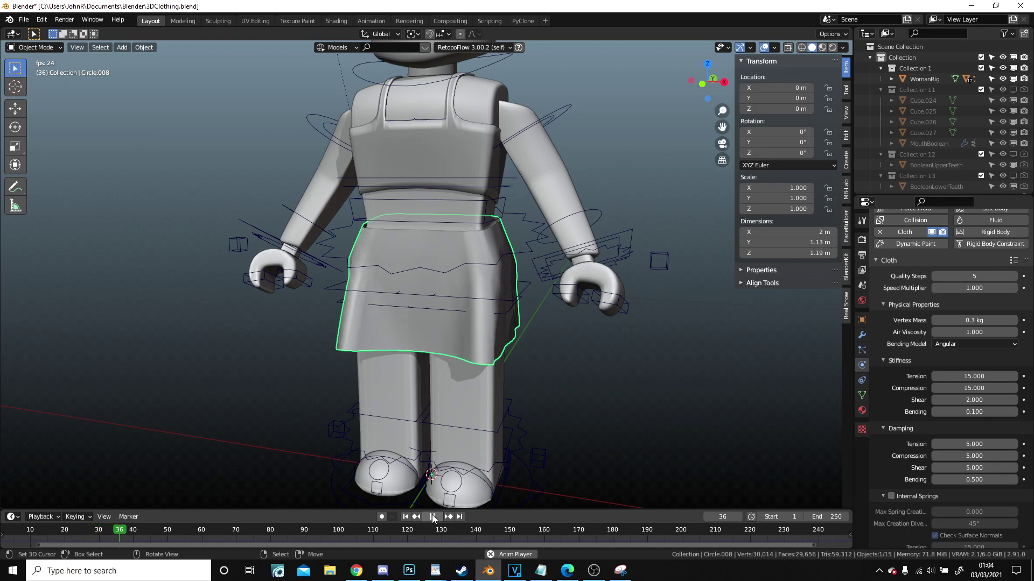
middle_drag(541, 399, 527, 357)
scroll(341, 342, up, 3)
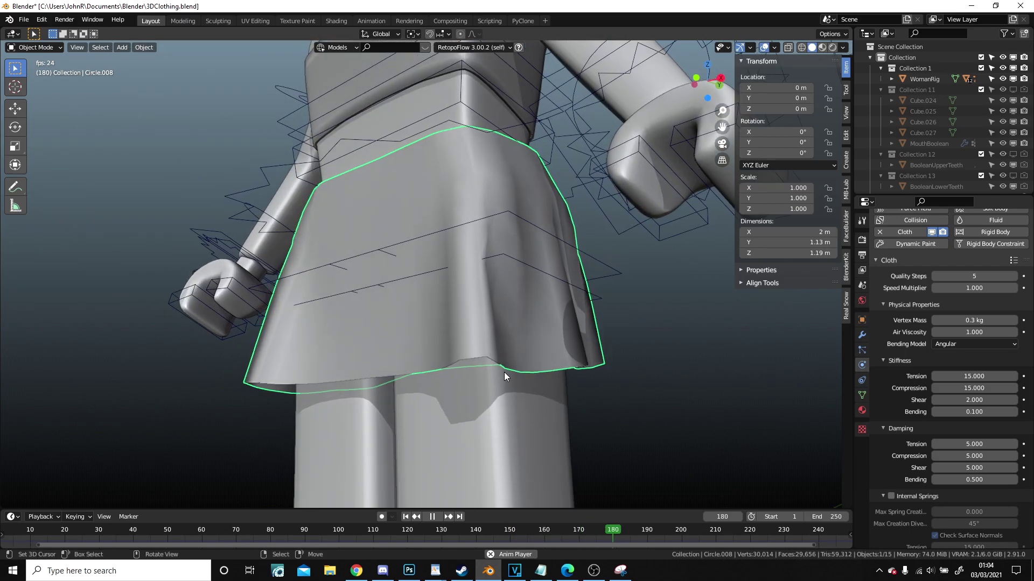
click(431, 516)
middle_drag(513, 254, 417, 470)
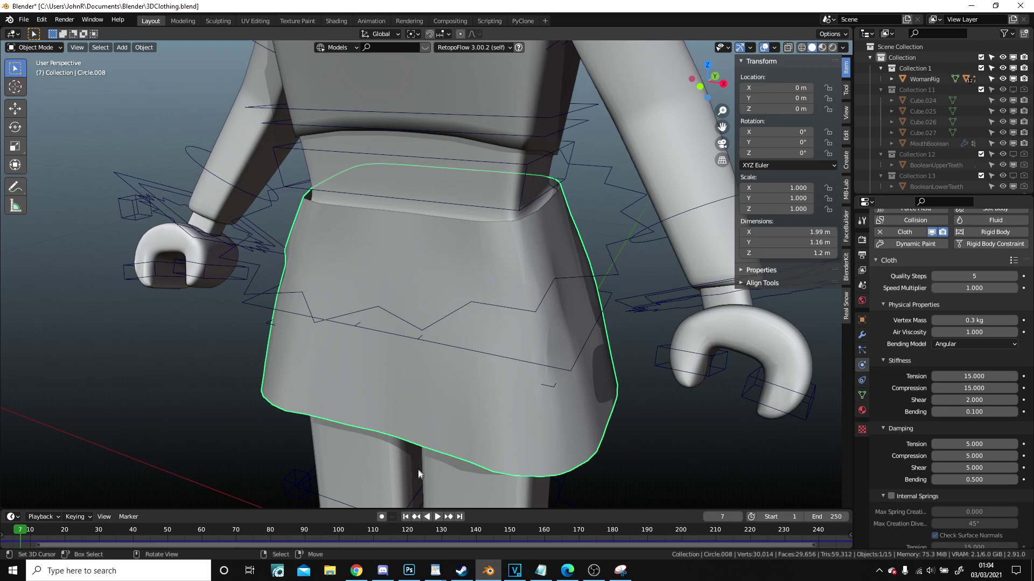
click(406, 517)
- Select the face loop around the skirt's waist, assign it to the _pinm vertex group with weight 1.000, and return to Object Mode
key(Tab)
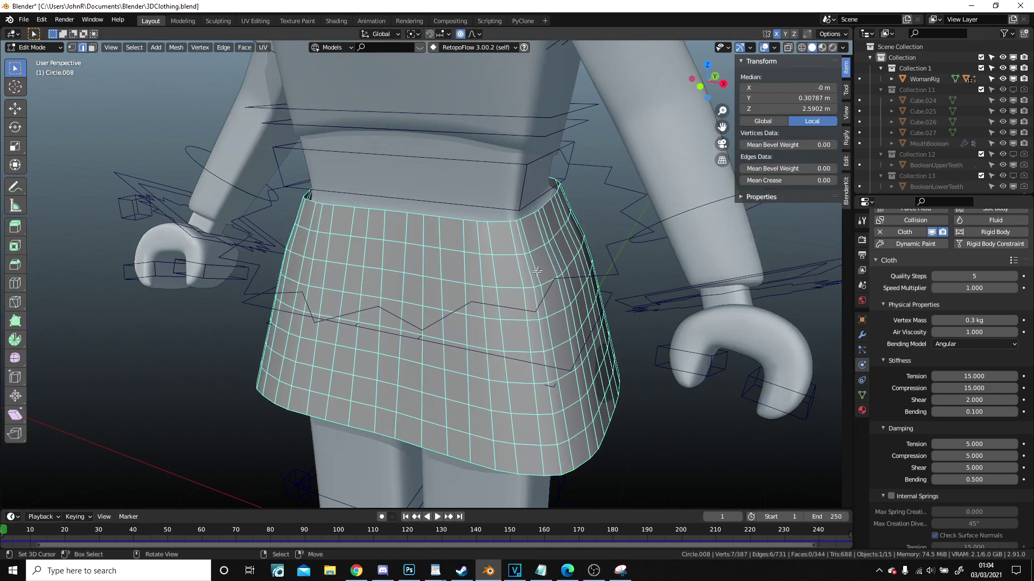
key(3)
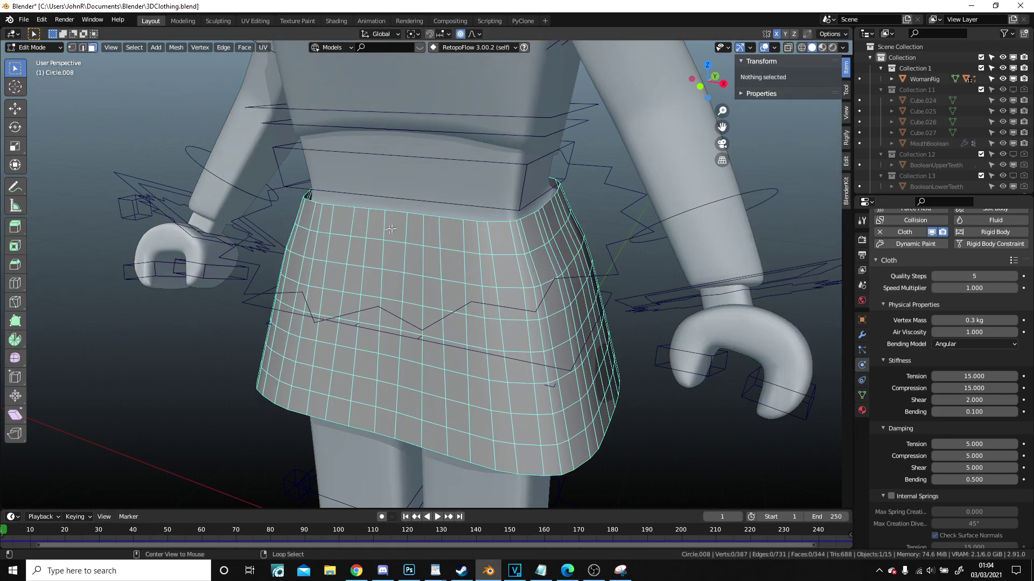
alt+click(386, 224)
middle_drag(387, 223, 425, 253)
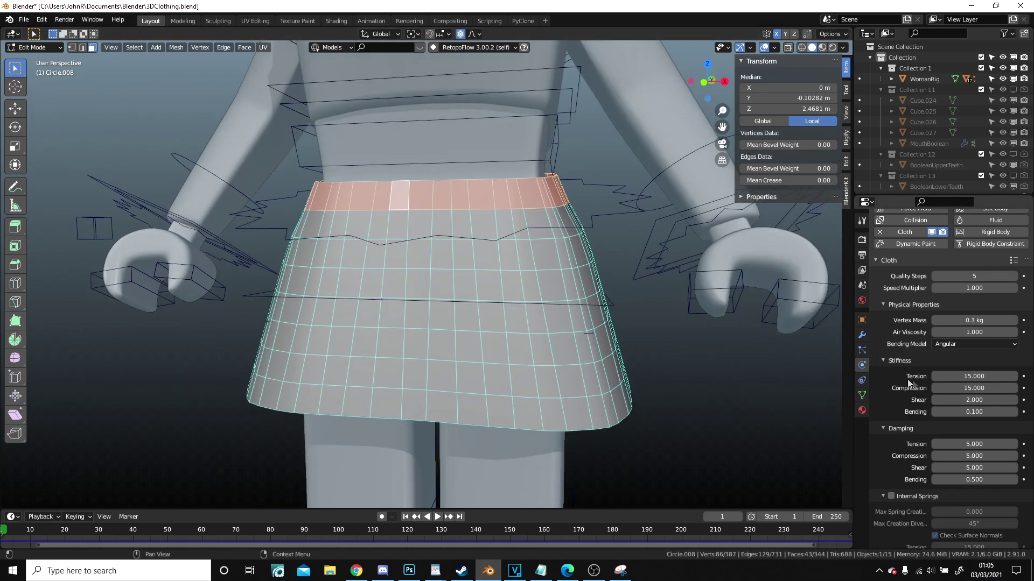
click(861, 395)
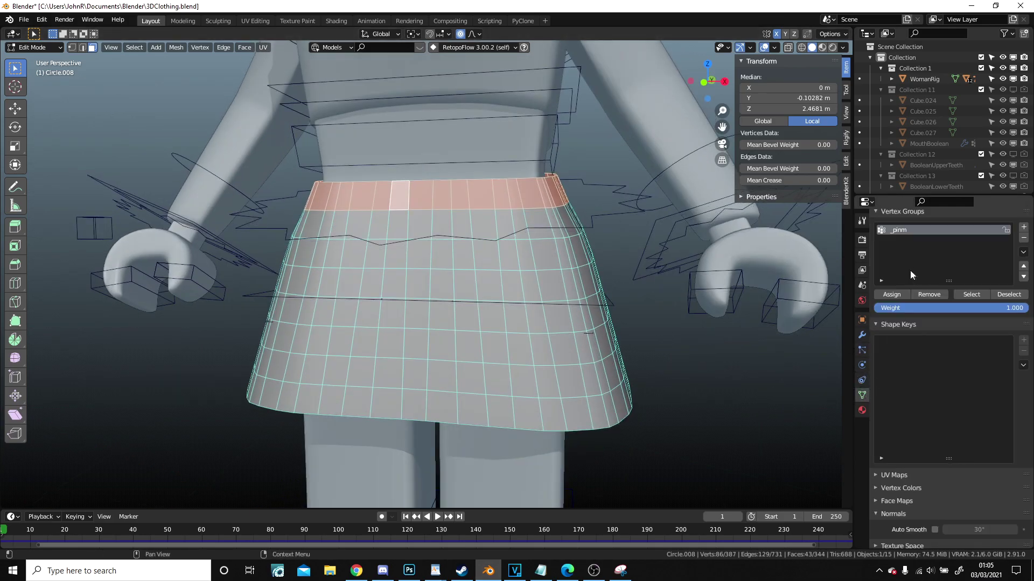
click(896, 295)
scroll(565, 301, down, 3)
key(Tab)
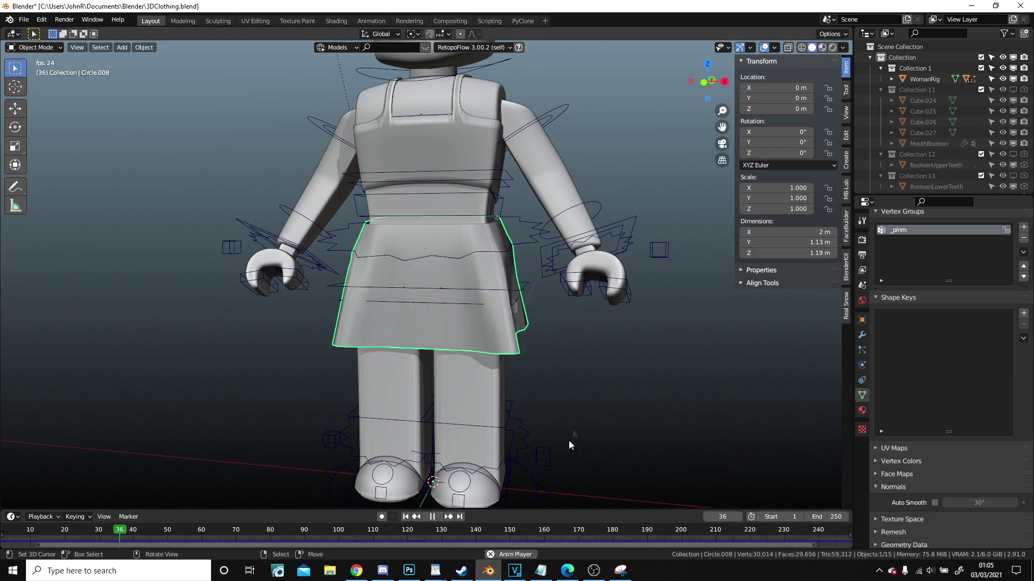
- Examine how the skirt drapes with the wider pinned waistband during playback, stop the simulation and deselect the skirt
middle_drag(569, 440, 553, 346)
scroll(553, 347, down, 2)
click(436, 520)
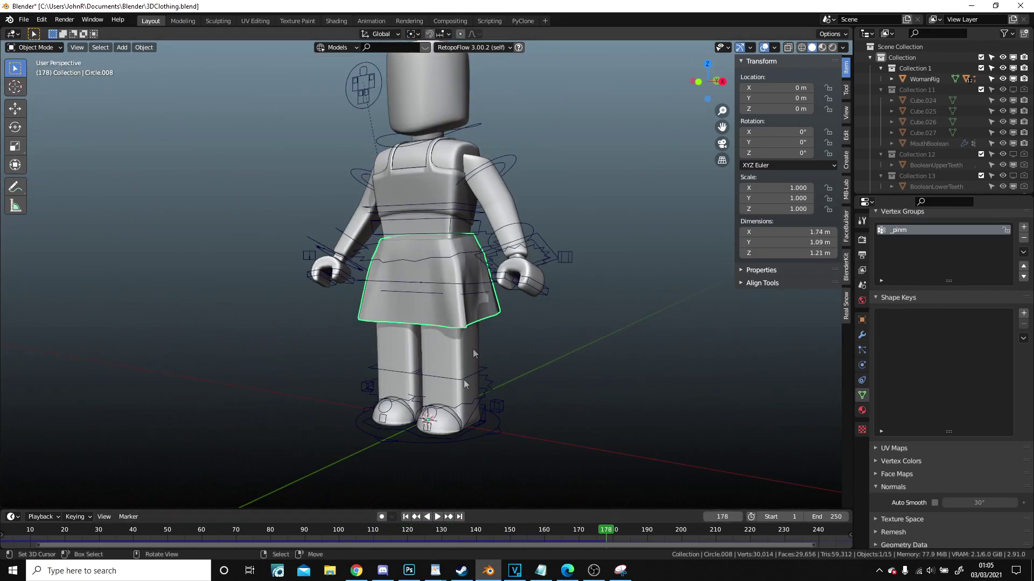
middle_drag(527, 305, 550, 305)
click(550, 305)
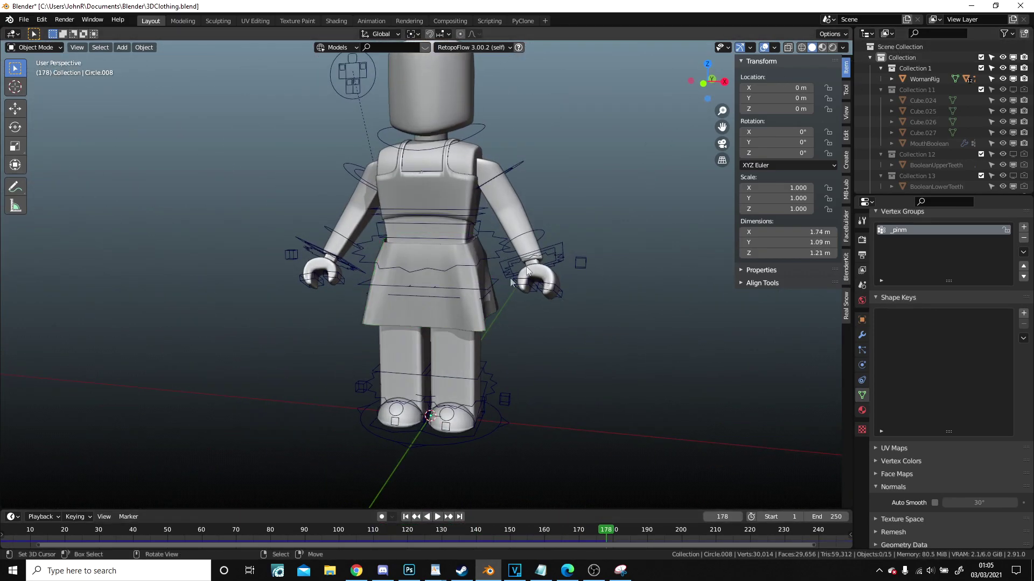
- Give the skirt a new material named Skirt and rename the top's material as Top
click(862, 412)
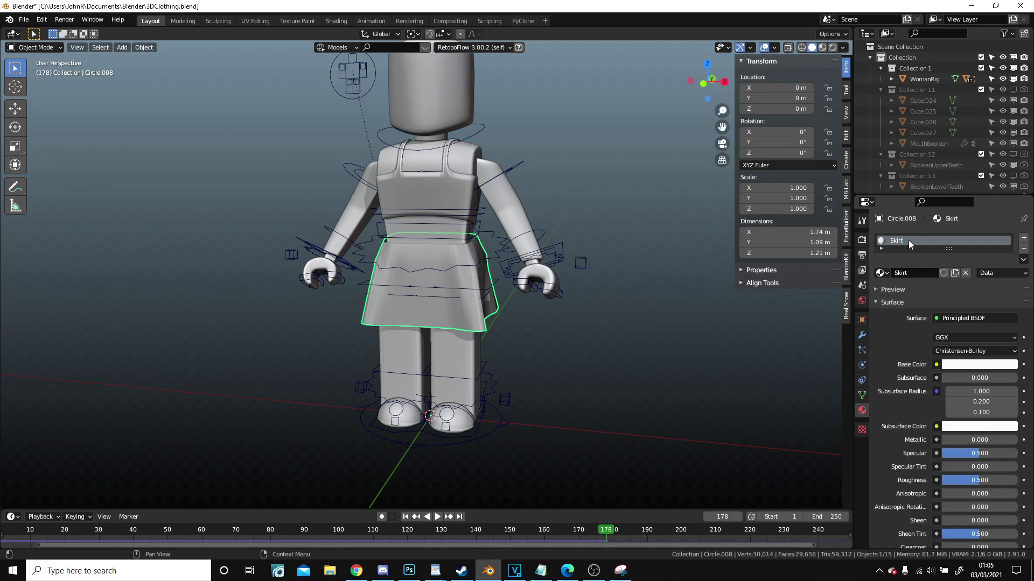
click(427, 173)
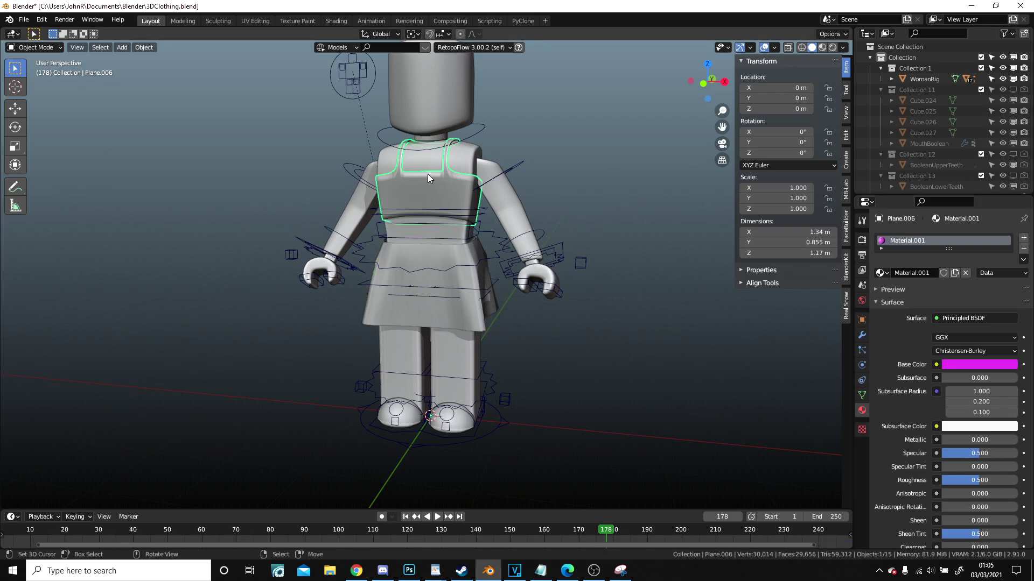
double_click(933, 241)
key(Return)
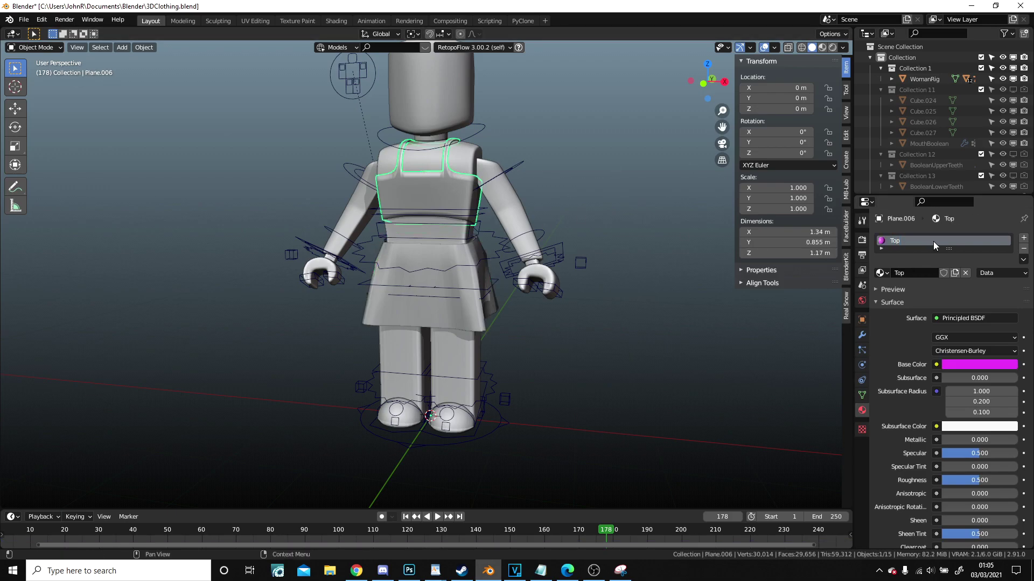
- Set the Base Color of the Skirt material to blue
click(474, 317)
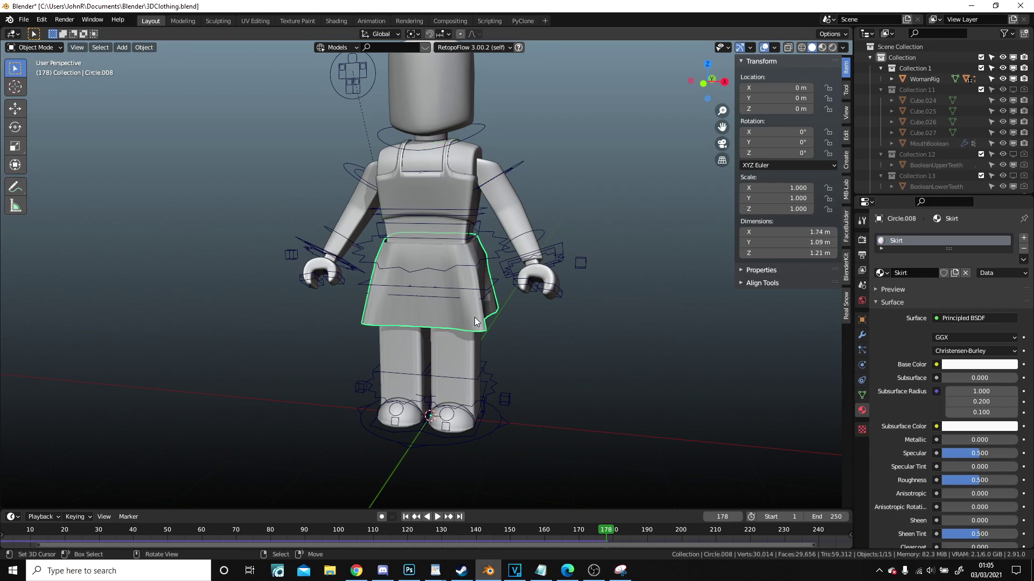
click(967, 366)
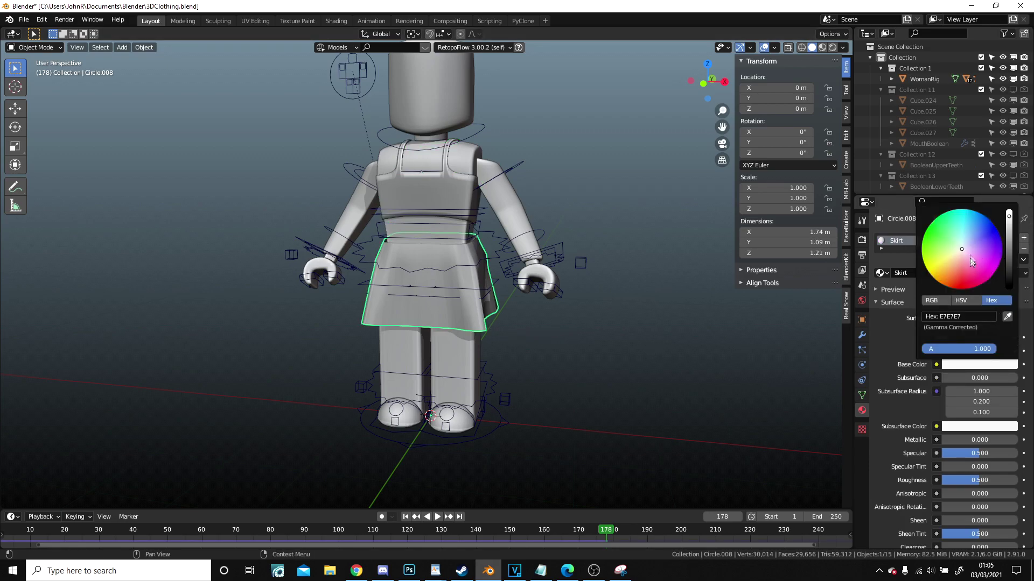
drag(970, 257, 981, 234)
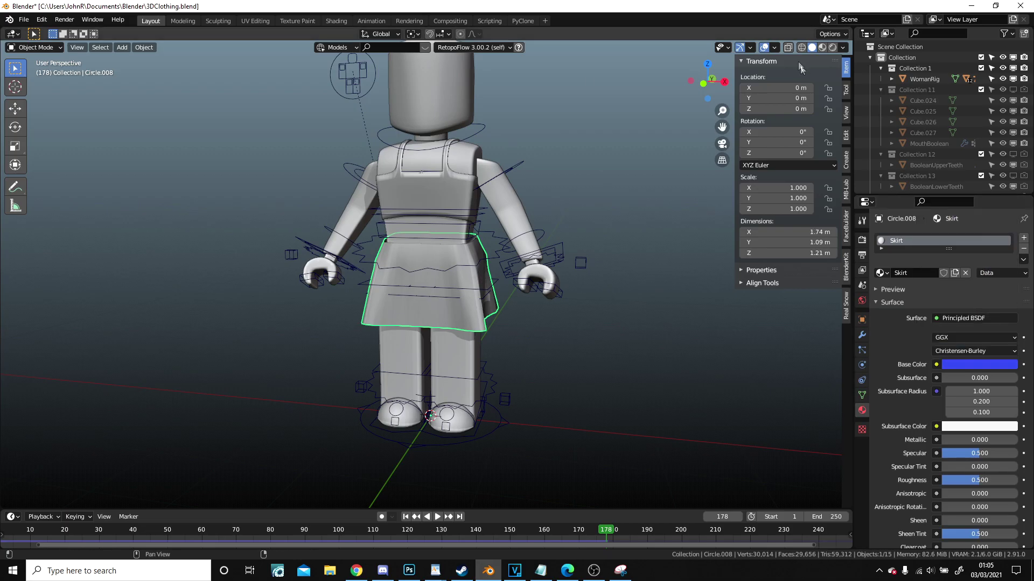
- Switch the viewport to Rendered shading, deselect everything and hide the sidebar to view the coloured clothing
click(833, 47)
click(522, 225)
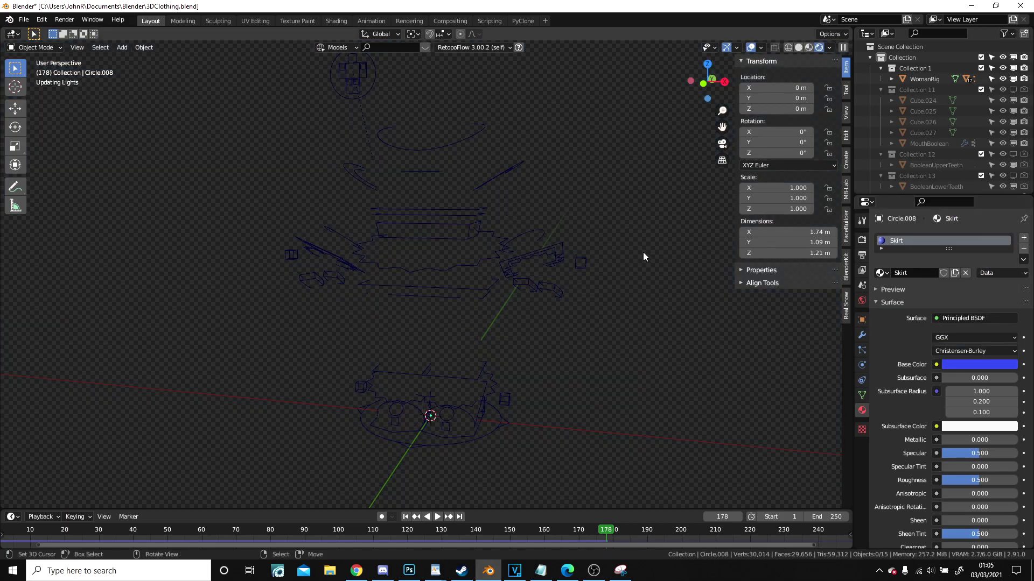
key(n)
mouse_move(641, 256)
middle_down()
mouse_move(572, 261)
mouse_move(533, 242)
mouse_move(589, 235)
middle_up()
scroll(533, 241, up, 2)
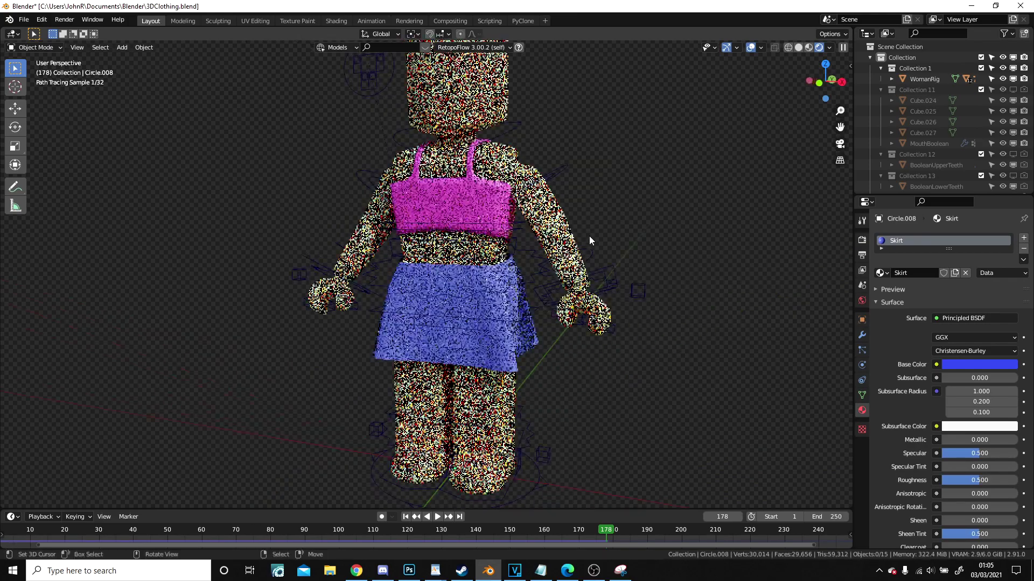
- Play the cloth simulation from the first frame in the rendered view and stop it at frame 63
click(406, 517)
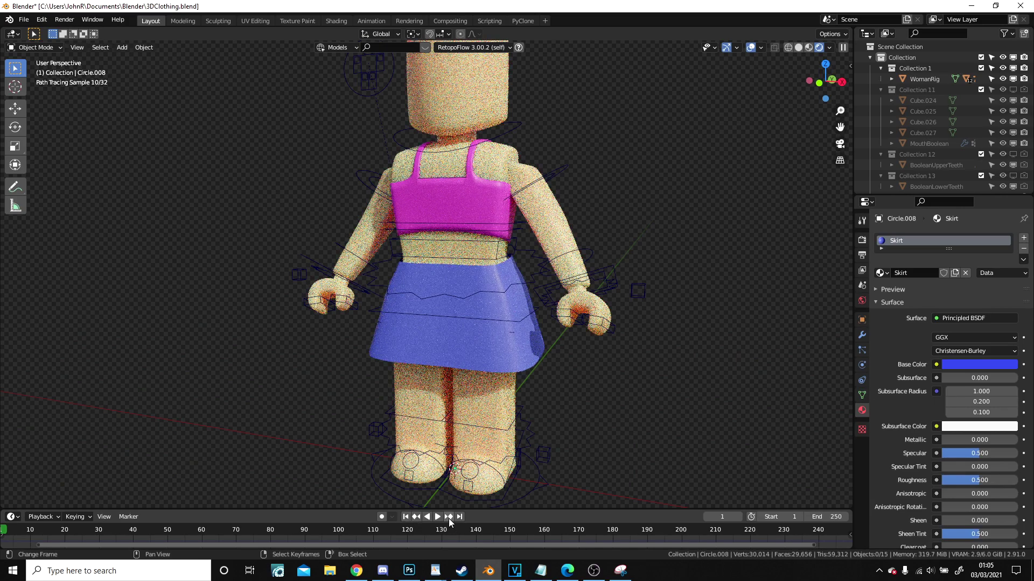
click(438, 517)
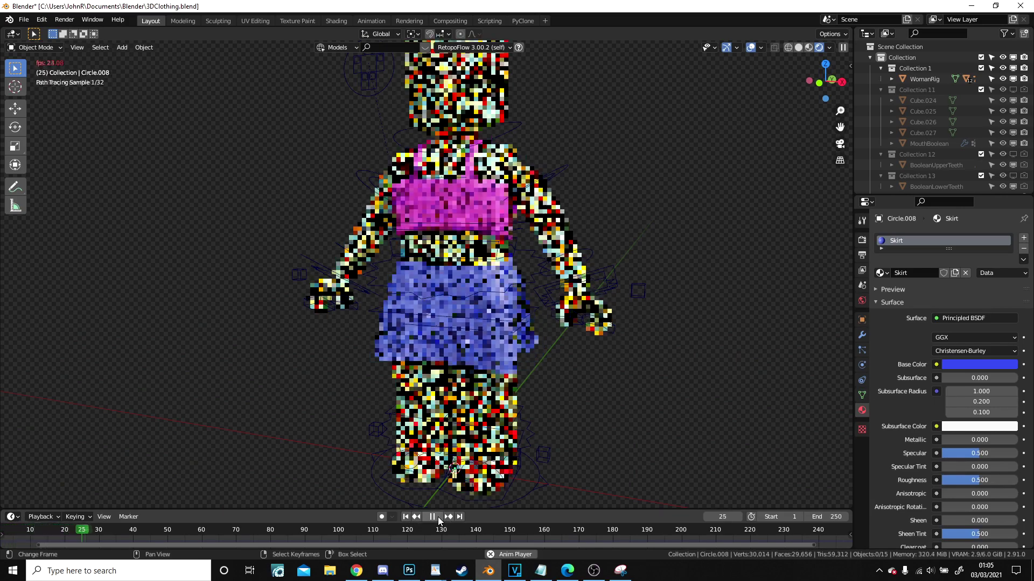
click(437, 517)
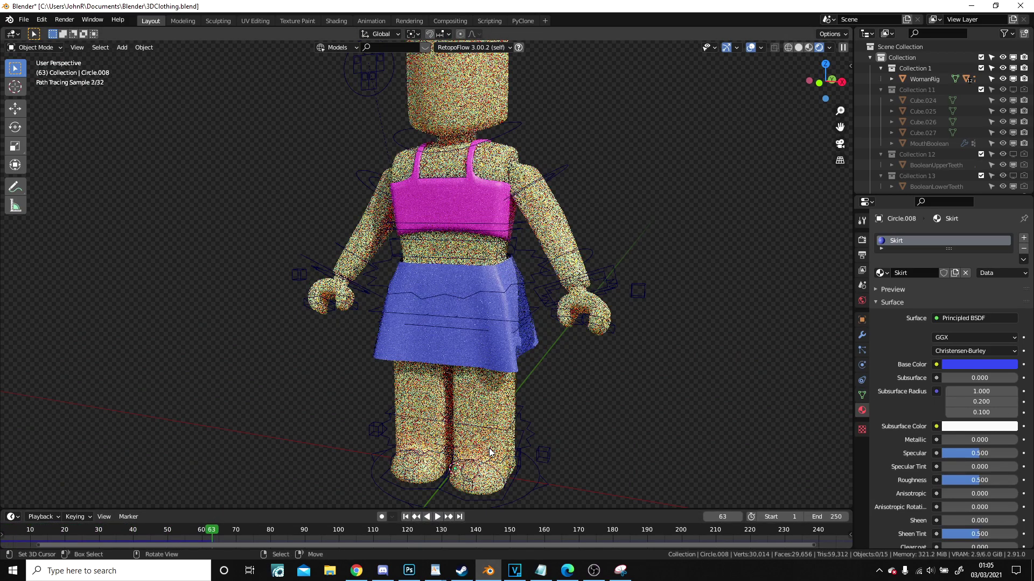
- Return to Solid shading, put the character's rig in Pose Mode and rewind to the first frame
click(797, 48)
middle_drag(626, 202, 453, 203)
click(455, 212)
click(22, 47)
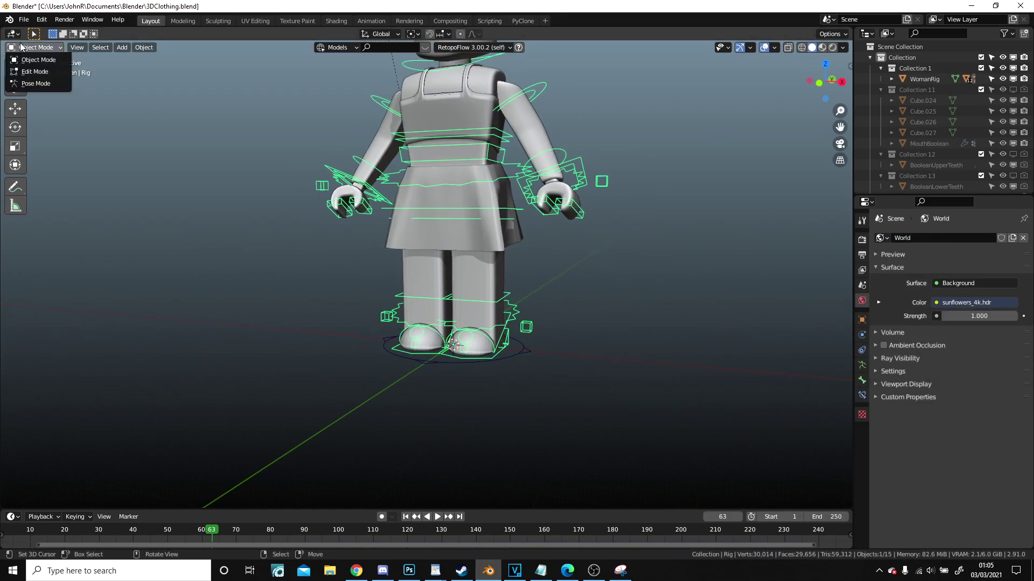
click(23, 84)
middle_drag(226, 189, 321, 190)
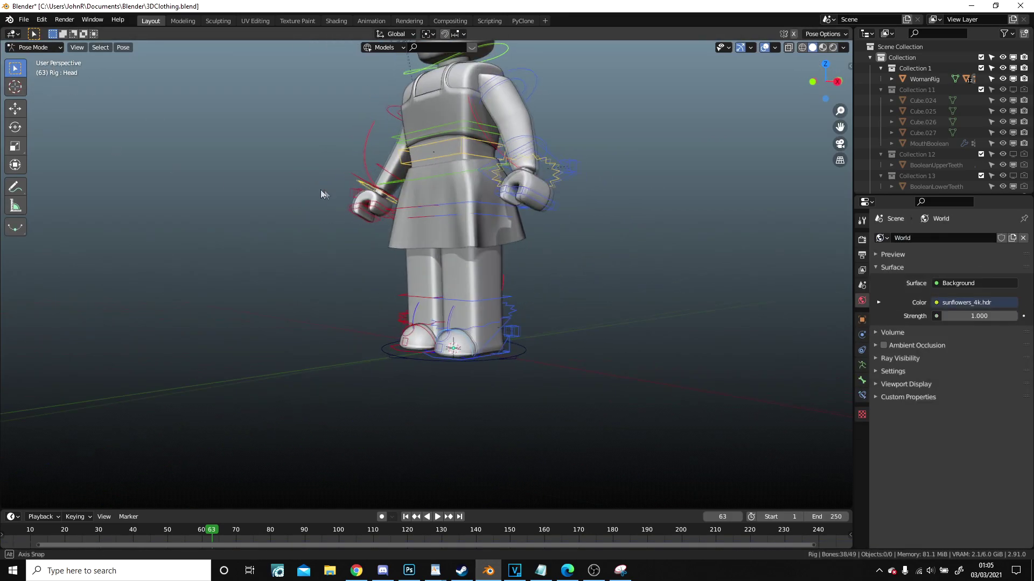
click(405, 517)
- Try rotating the lower leg and foot bones from a side view, cancelling each rotation
scroll(459, 326, up, 2)
click(460, 326)
scroll(452, 348, up, 2)
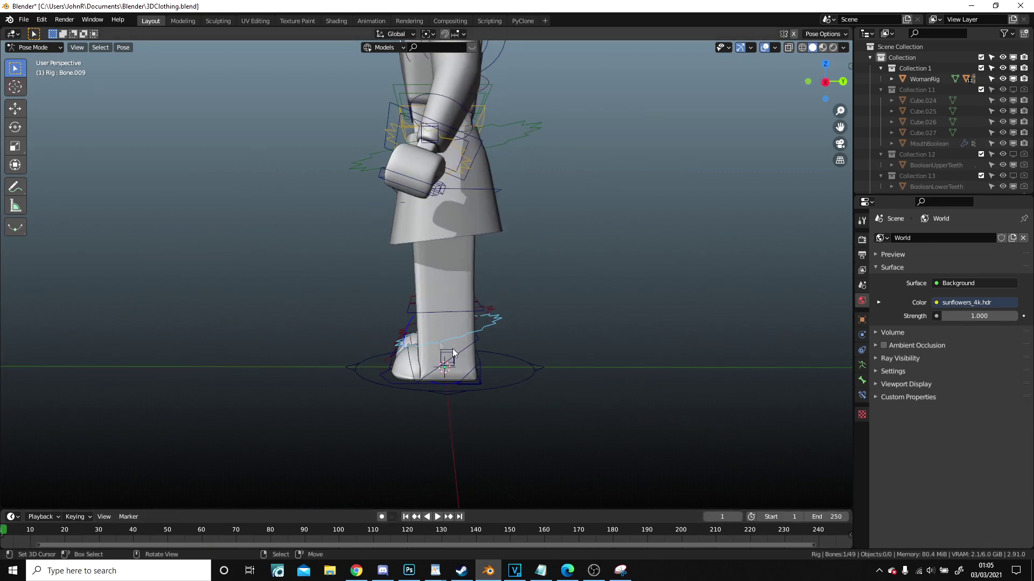
key(r)
right_click(498, 352)
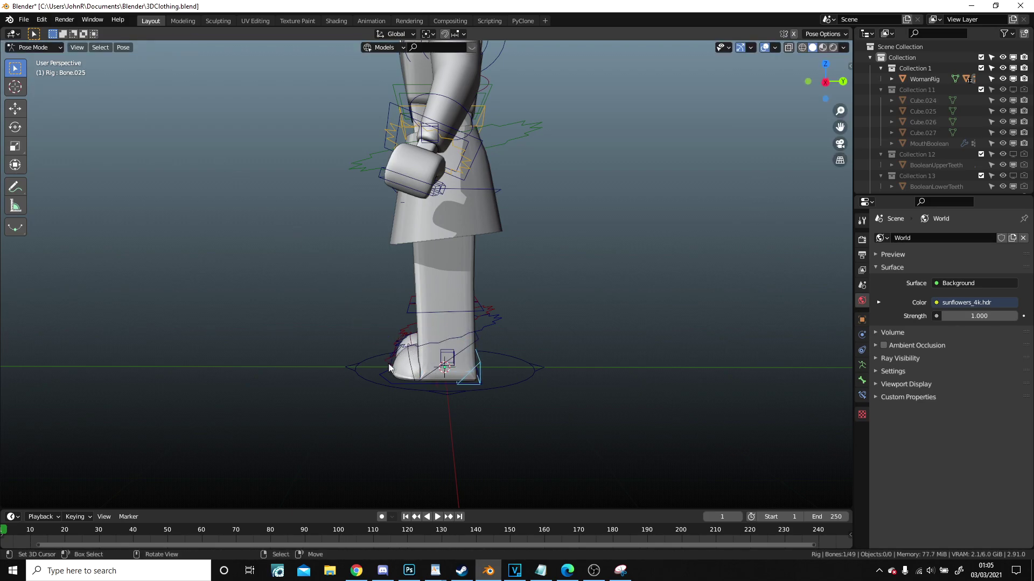
right_click(411, 367)
key(r)
right_click(380, 323)
- Clear the bone selection and try moving the control bone under the foot
key(alt+a)
right_click(437, 383)
key(g)
right_click(399, 340)
middle_drag(431, 350, 584, 369)
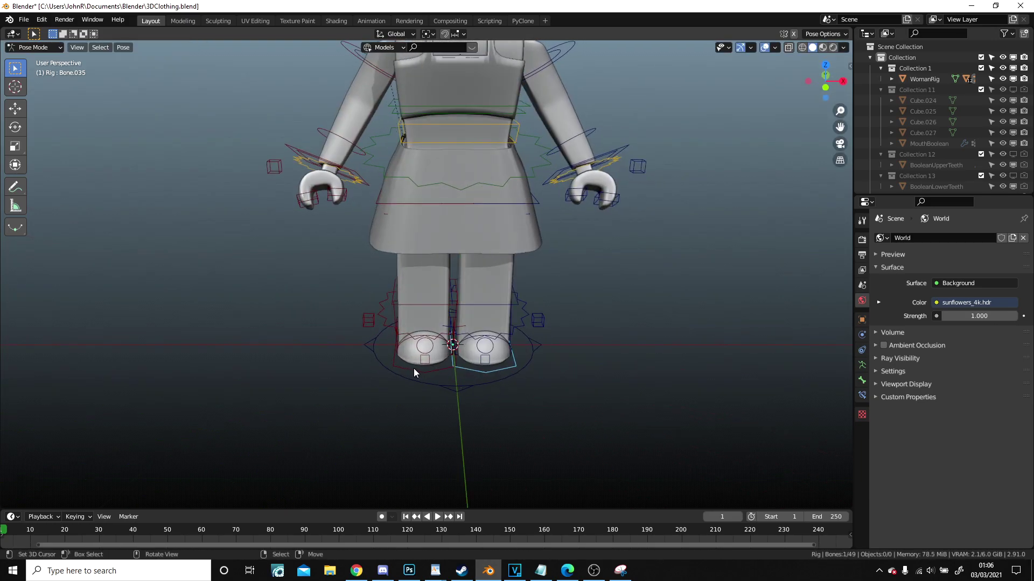
click(413, 370)
click(34, 48)
click(35, 59)
middle_drag(409, 253, 462, 175)
click(462, 175)
right_click(461, 175)
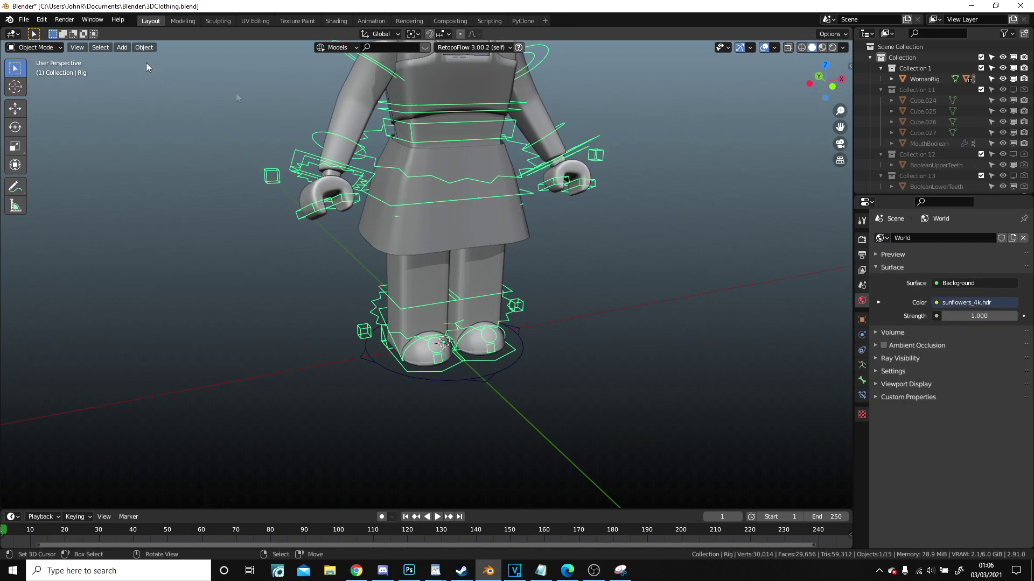
click(33, 48)
click(30, 83)
click(314, 157)
key(r)
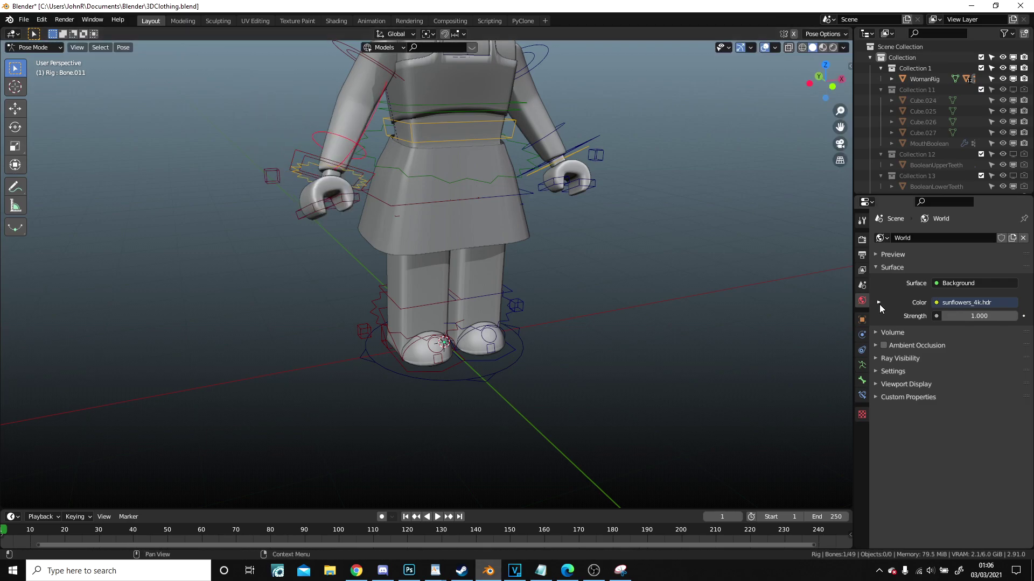
right_click(451, 424)
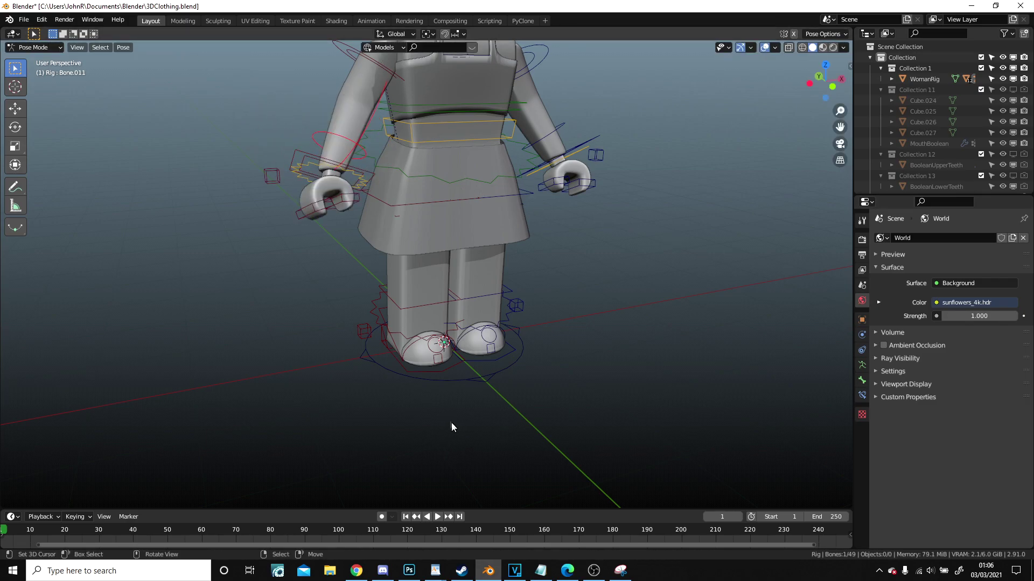
- Switch from the character's rig to the IK/FK switch armature beside the head and put it in Pose Mode
scroll(452, 422, down, 3)
middle_drag(377, 199, 348, 269)
scroll(361, 195, up, 2)
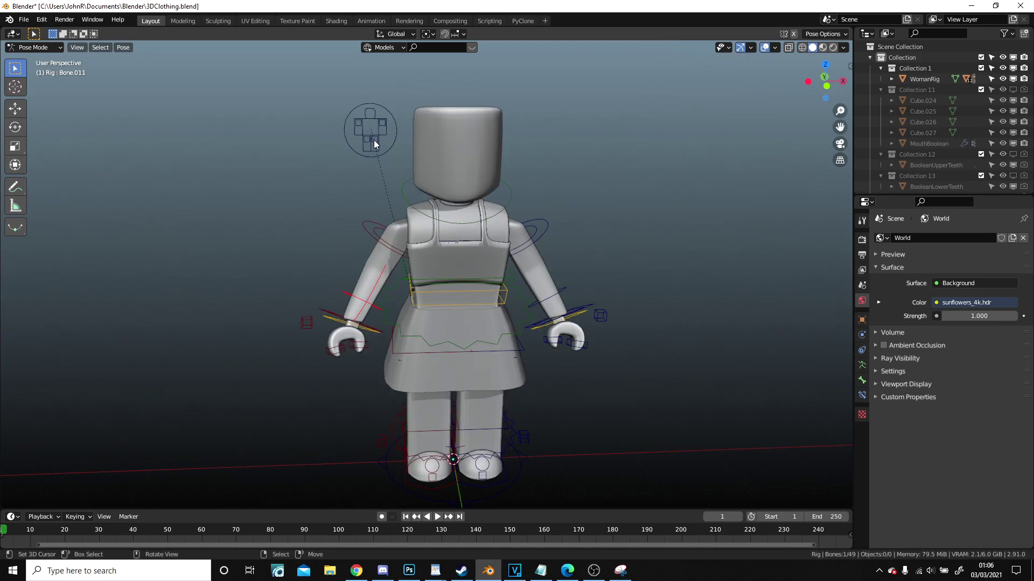
click(34, 47)
click(38, 59)
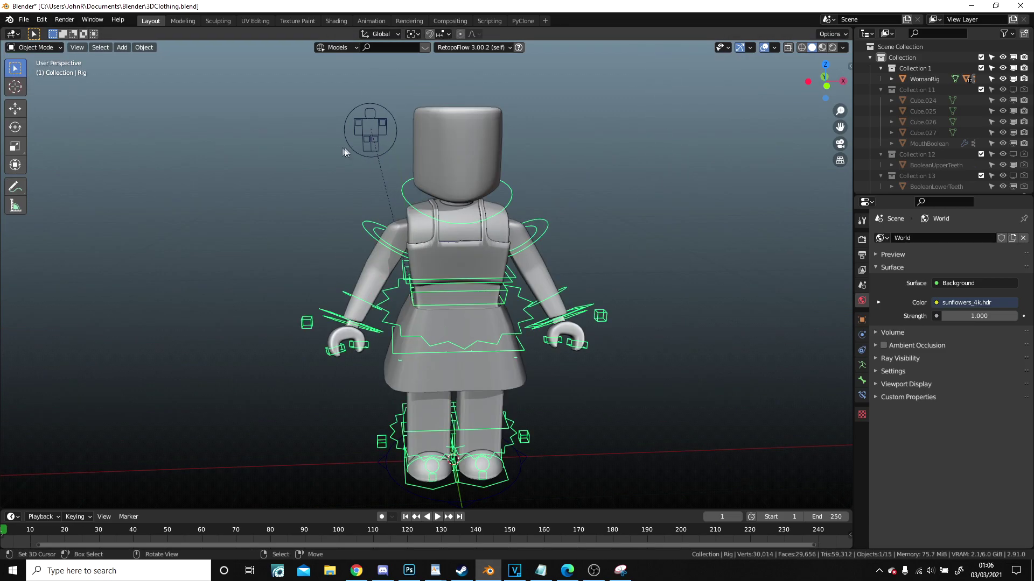
click(33, 47)
click(30, 79)
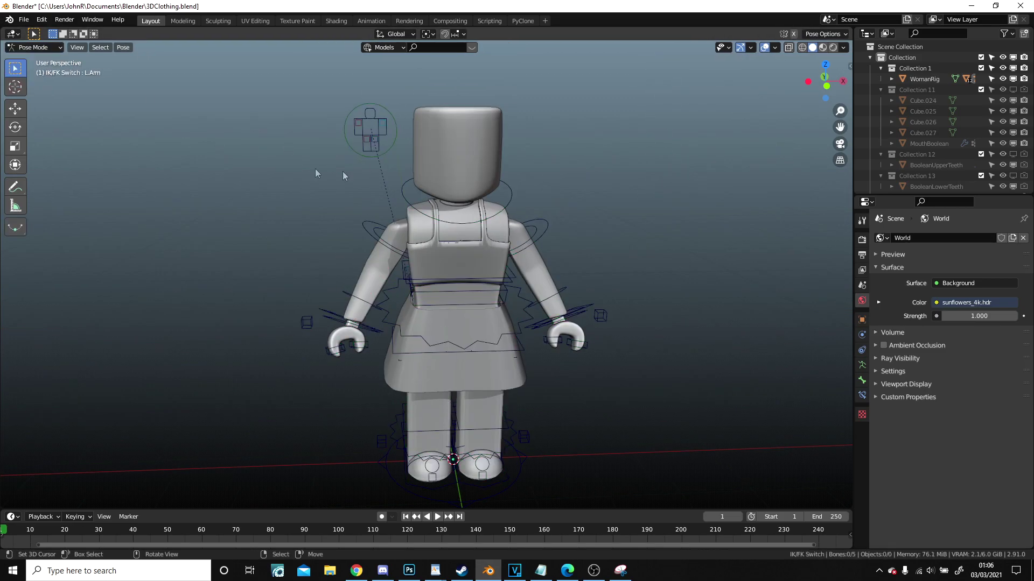
- Slide the two leg controls and the two arm controls of the IK/FK switch downwards
right_click(366, 140)
key(g)
click(364, 170)
right_click(374, 137)
key(g)
click(371, 189)
right_click(383, 121)
key(g)
click(364, 165)
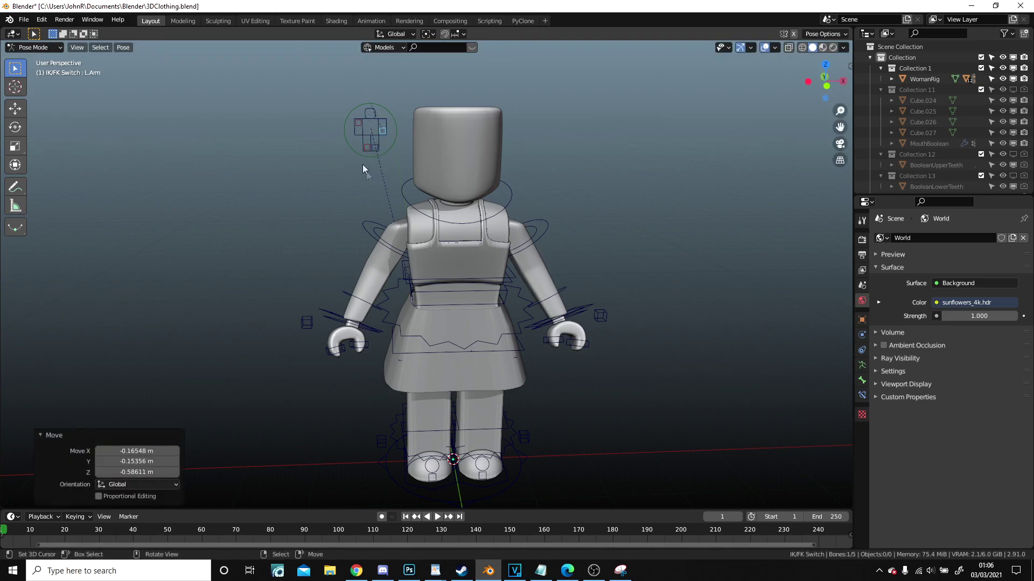
right_click(362, 121)
drag(362, 124, 362, 132)
- Leave the IK/FK switch and put the character's rig back in Pose Mode
click(47, 48)
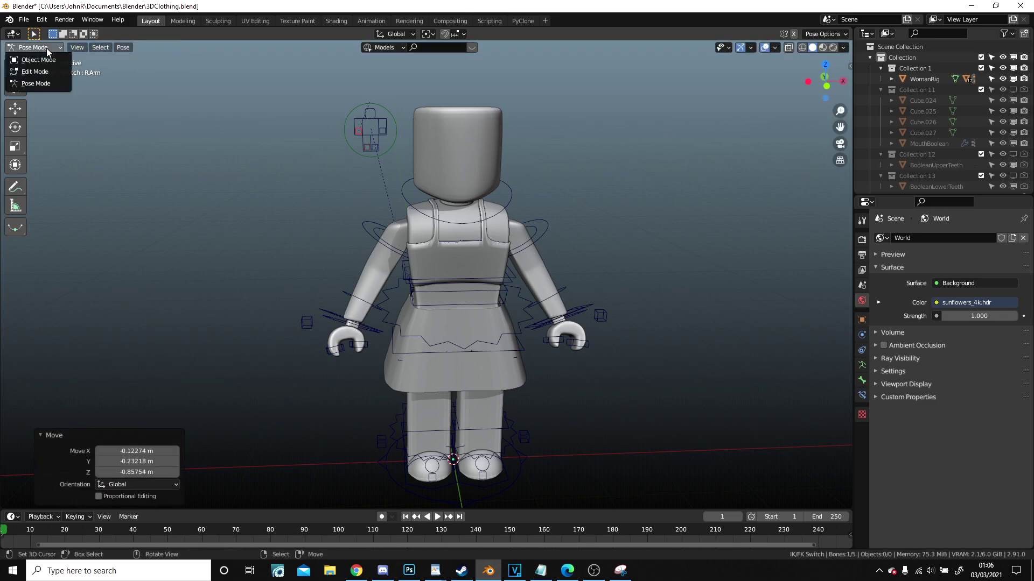
click(38, 60)
click(376, 331)
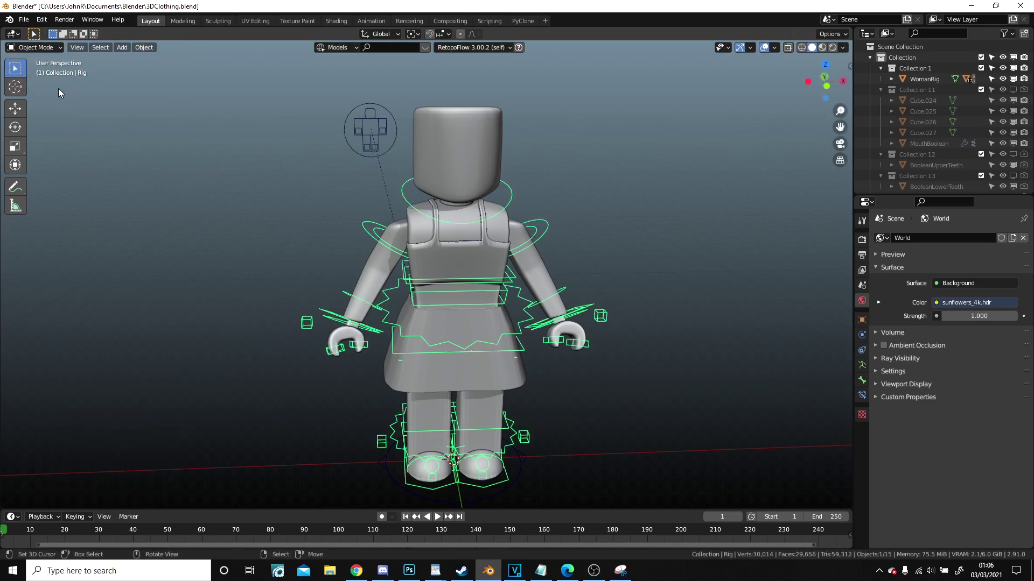
click(37, 47)
click(33, 85)
- Select the control bone under the character's left foot and insert a Location & Rotation keyframe at frame 1
shift+middle_drag(354, 303, 340, 175)
scroll(345, 181, up, 4)
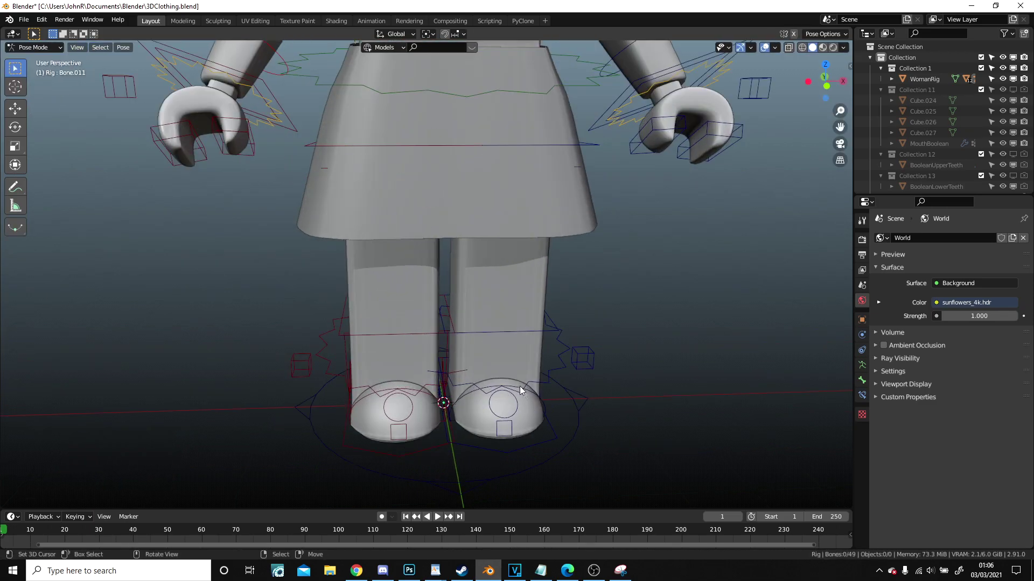
scroll(474, 374, down, 2)
middle_drag(466, 371, 408, 344)
click(434, 392)
middle_drag(434, 392, 545, 422)
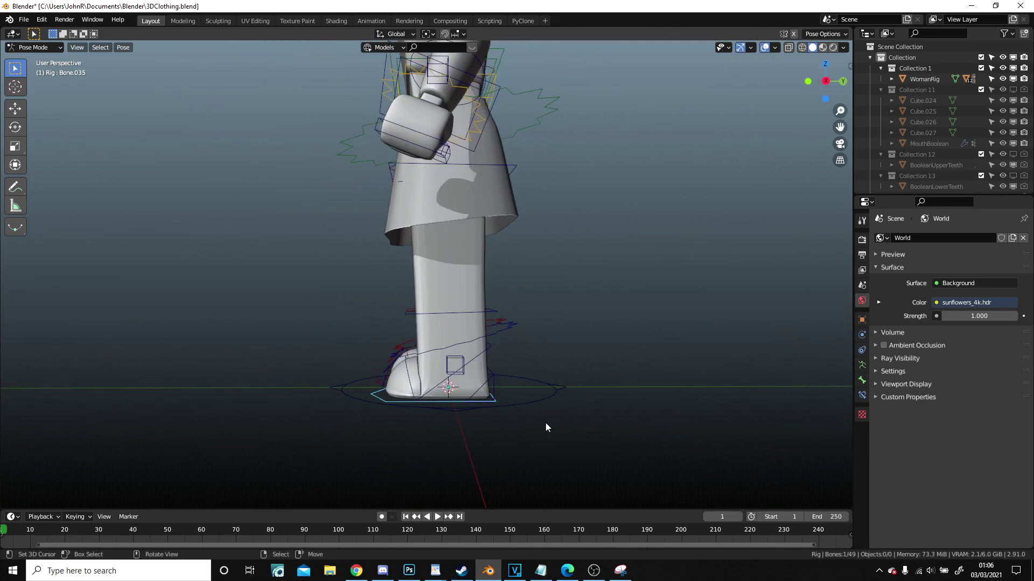
key(g)
right_click(514, 414)
scroll(256, 534, down, 2)
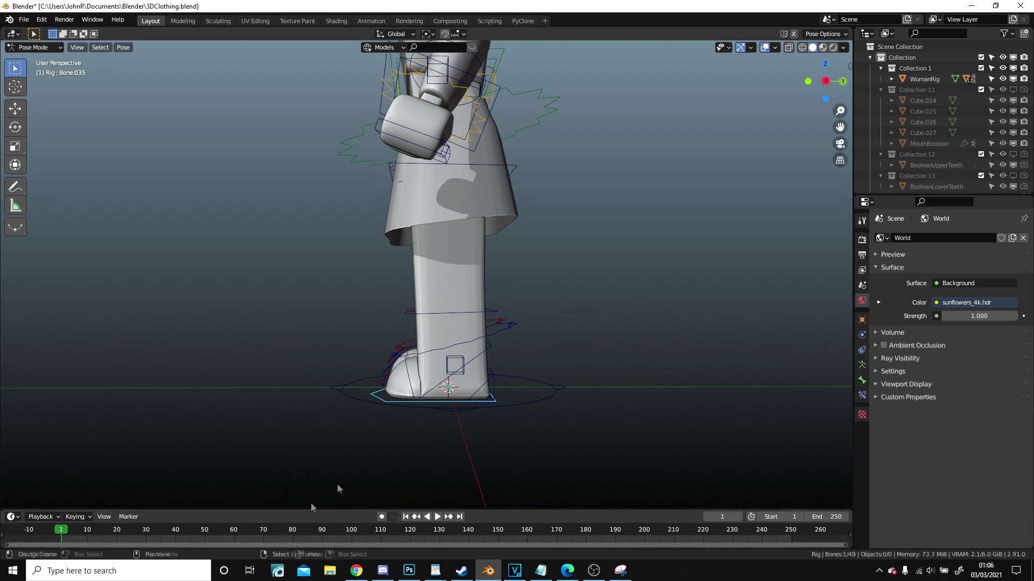
key(i)
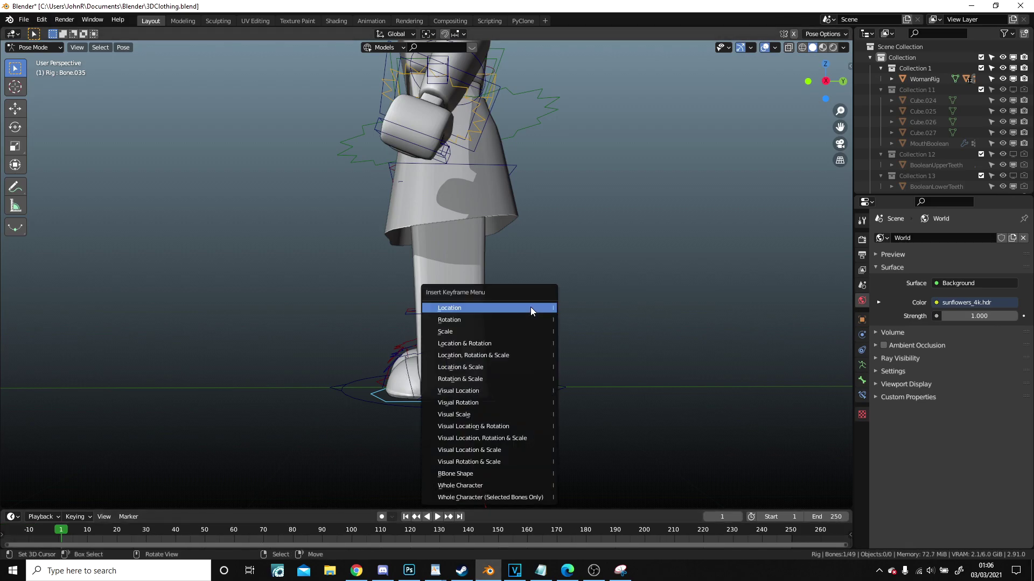
click(499, 344)
- Try raising the left foot control forward and rotating it 37° in the side view at frame 1
key(g)
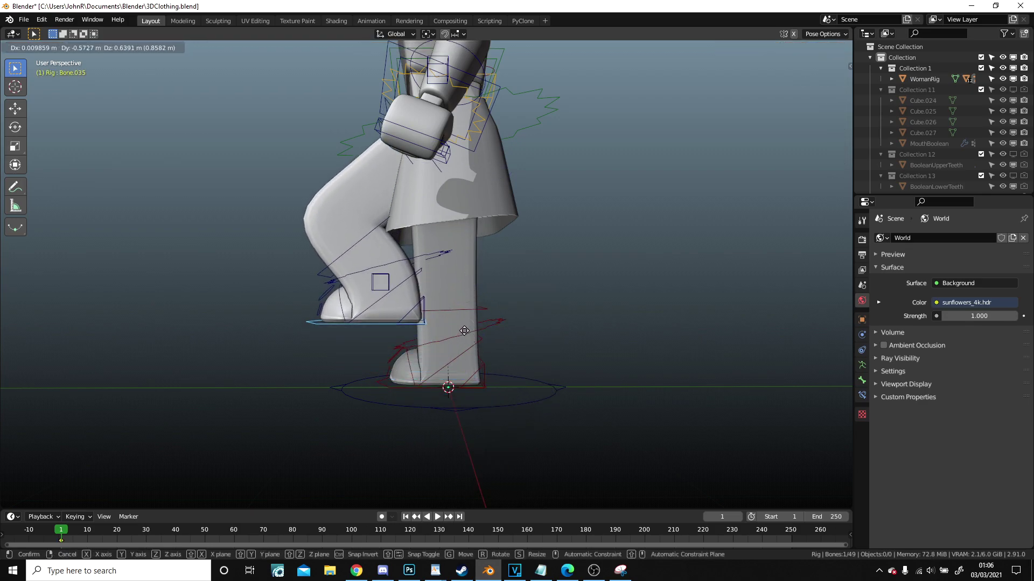
click(464, 326)
key(r)
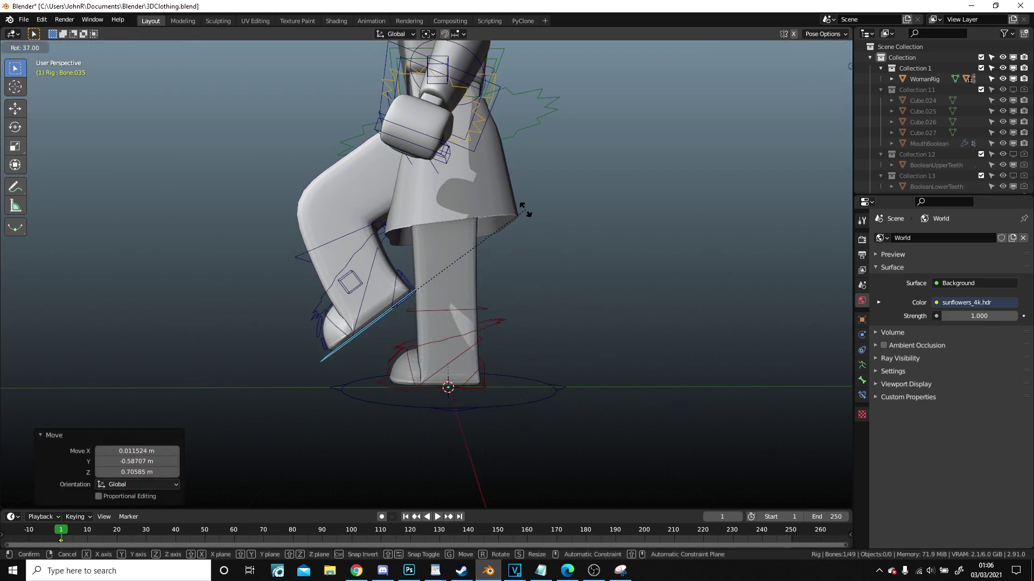
click(525, 208)
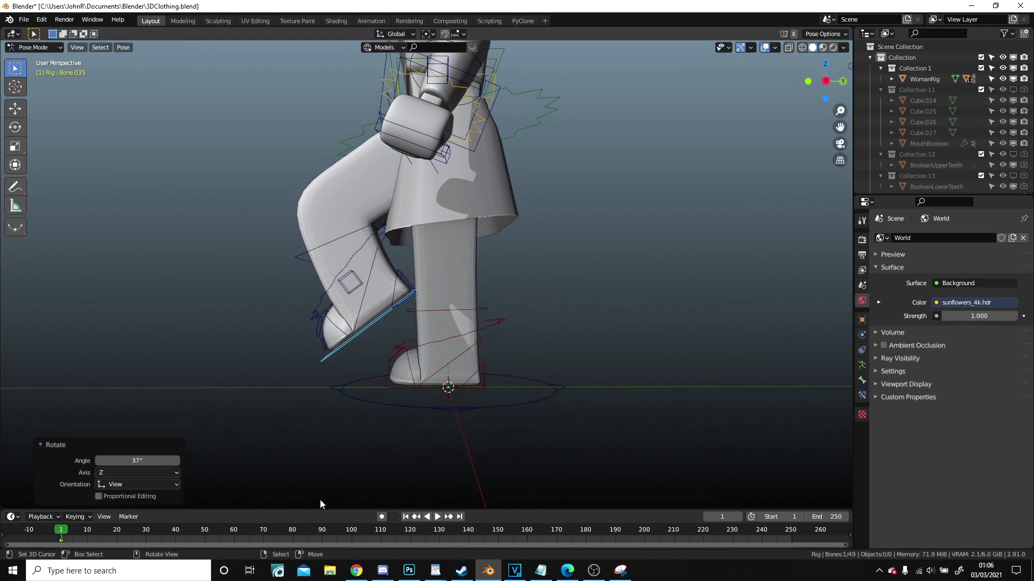
- At frame 70, raise the left foot control forward, rotate it 35.8° and insert a Location & Rotation keyframe
click(264, 535)
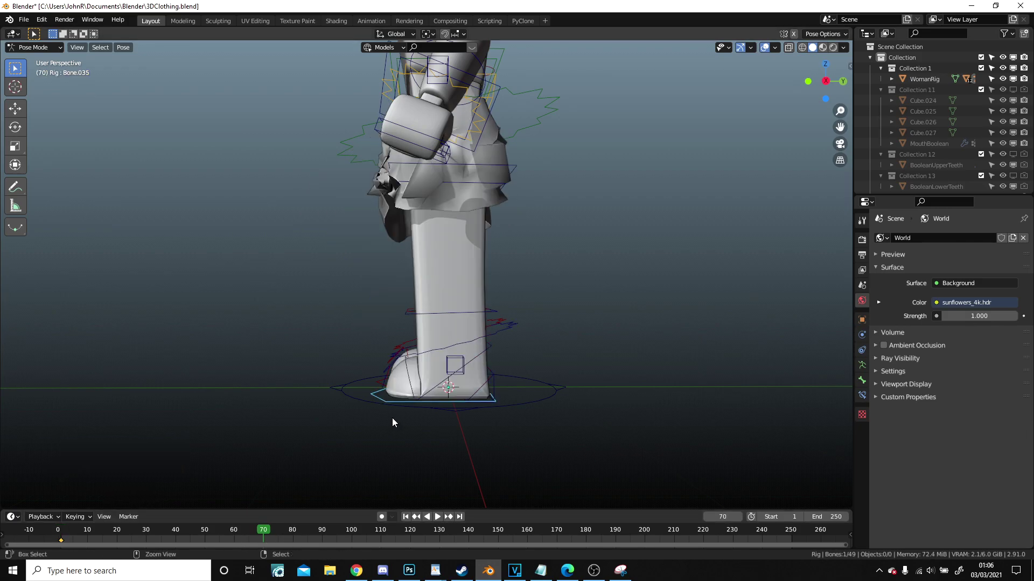
key(ctrl+v)
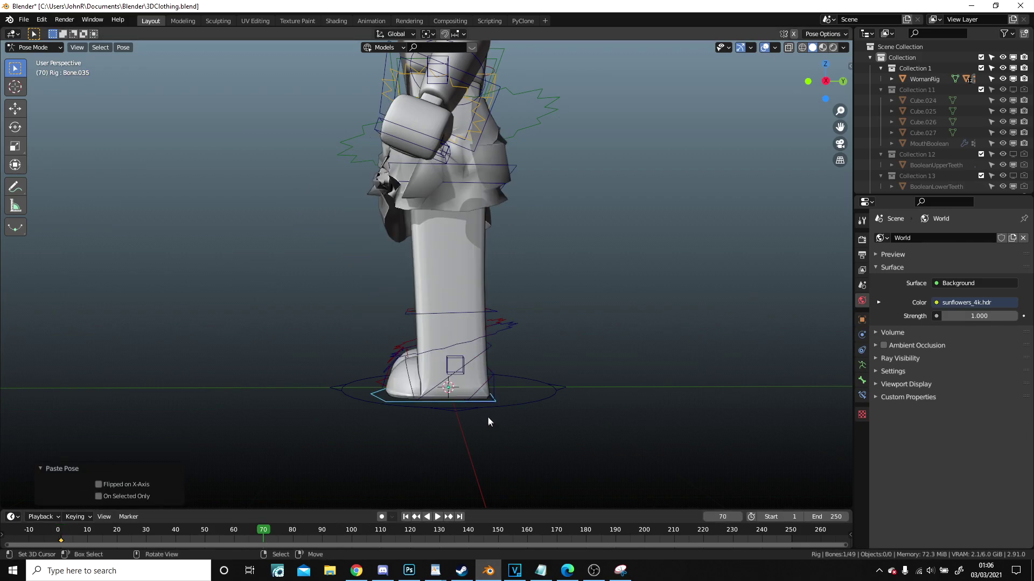
key(g)
click(522, 347)
key(r)
click(563, 203)
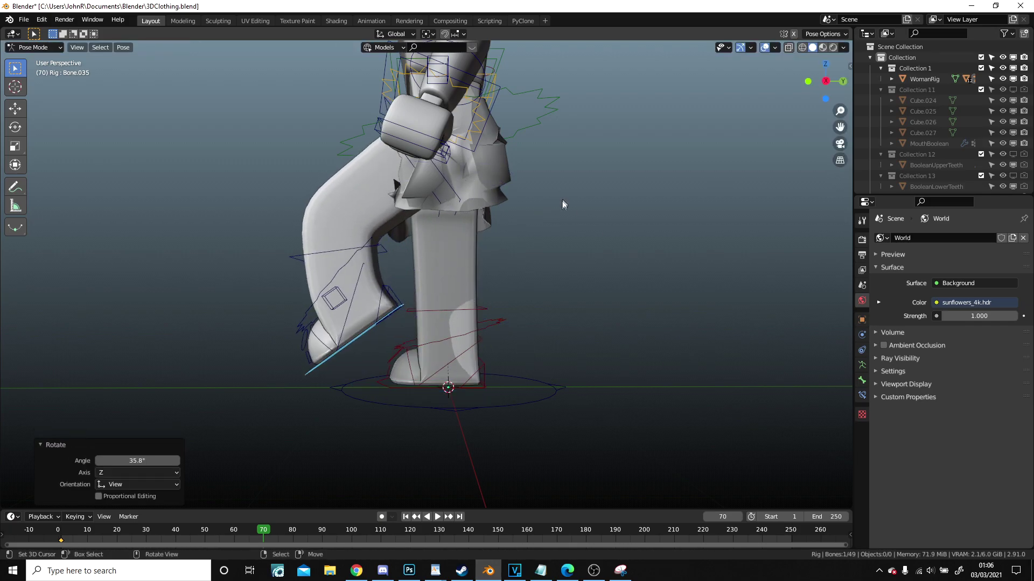
key(i)
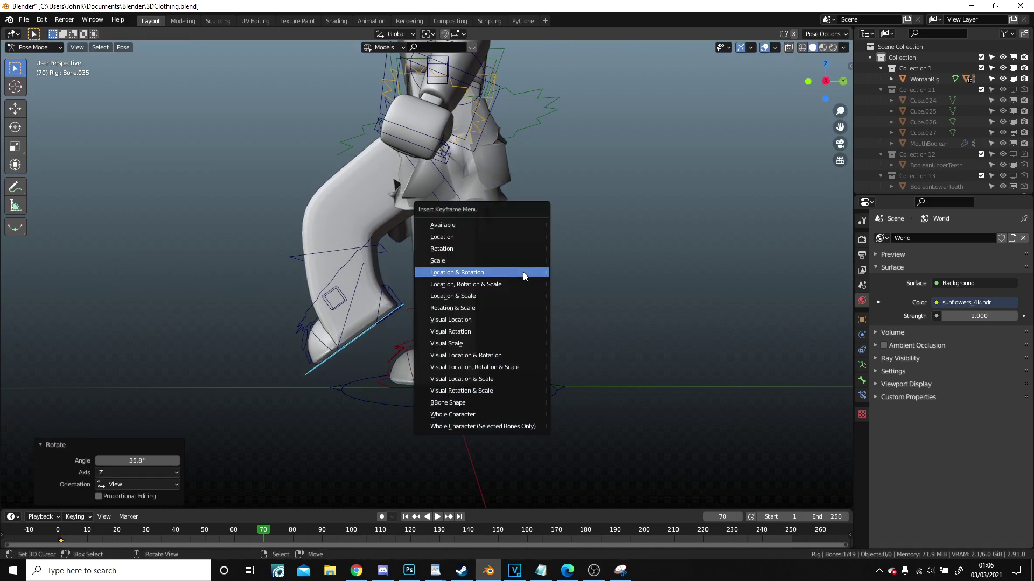
click(522, 272)
- Return the rig to Object Mode, play the animated cloth simulation from the first frame and stop it at frame 71
middle_drag(211, 248, 309, 286)
click(33, 47)
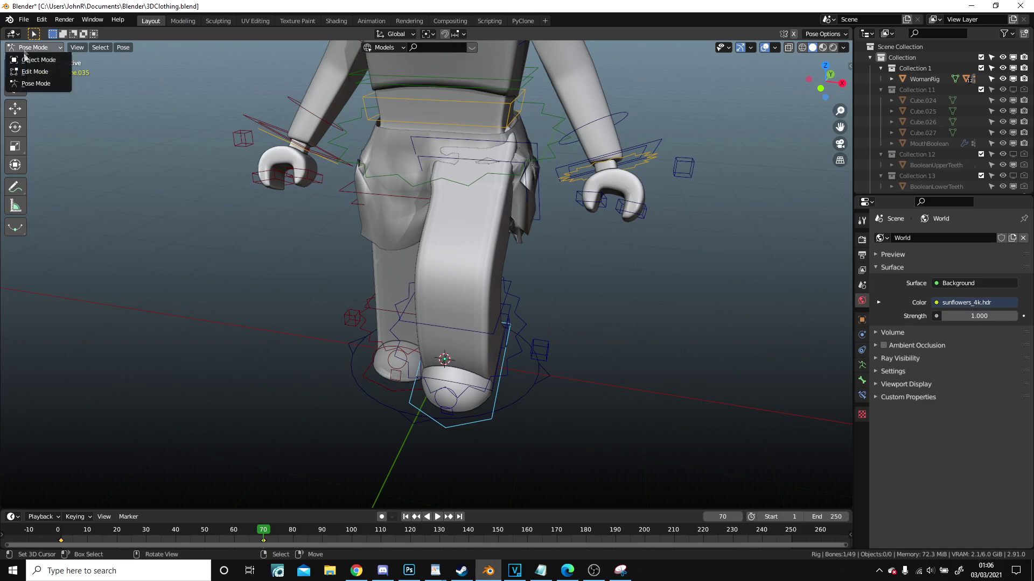
click(34, 60)
click(405, 517)
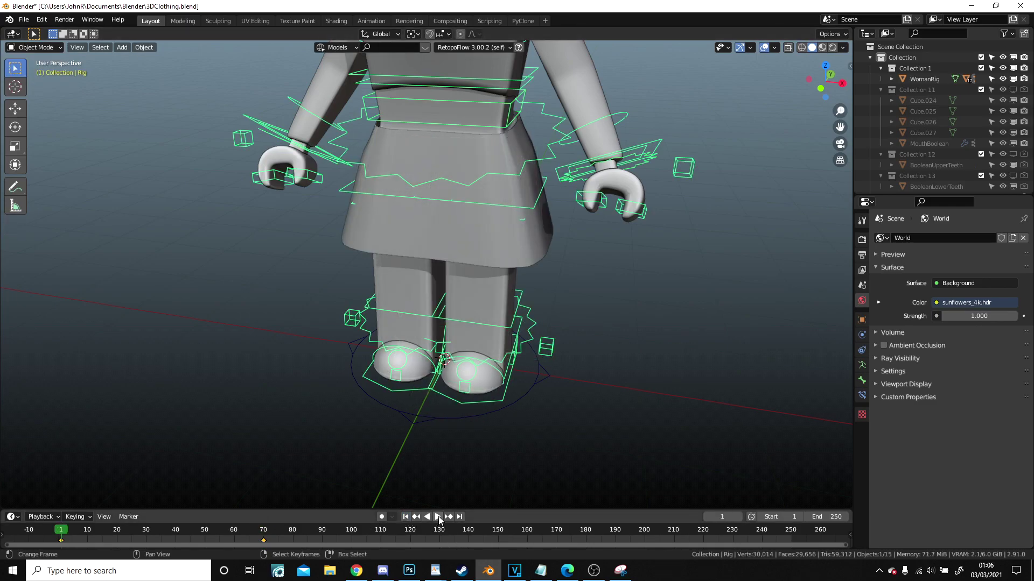
click(438, 517)
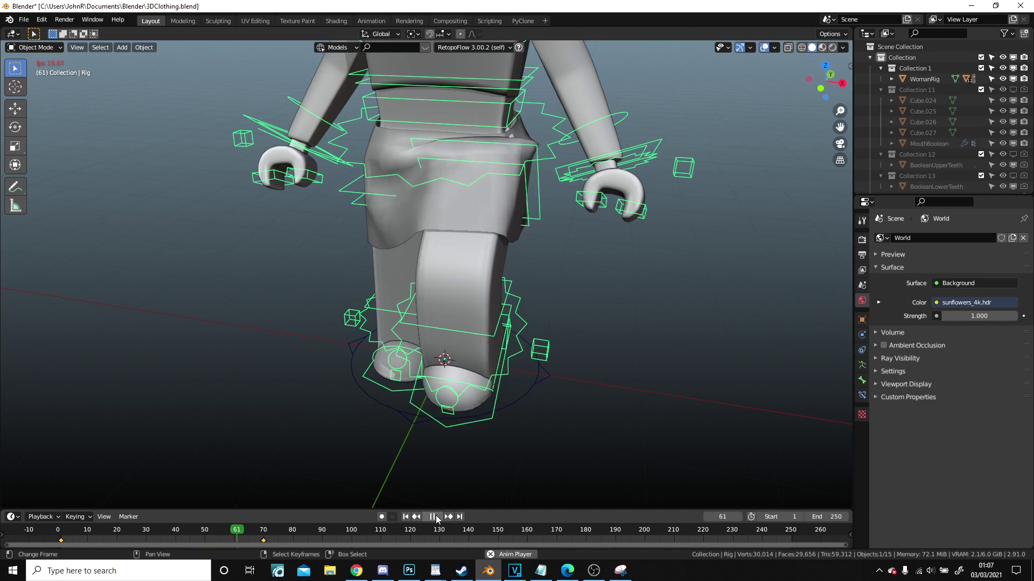
click(433, 517)
- Examine from several angles how the simulated skirt drapes over the raised left leg
scroll(481, 322, down, 5)
middle_drag(481, 322, 483, 247)
scroll(480, 266, up, 3)
middle_drag(404, 202, 524, 261)
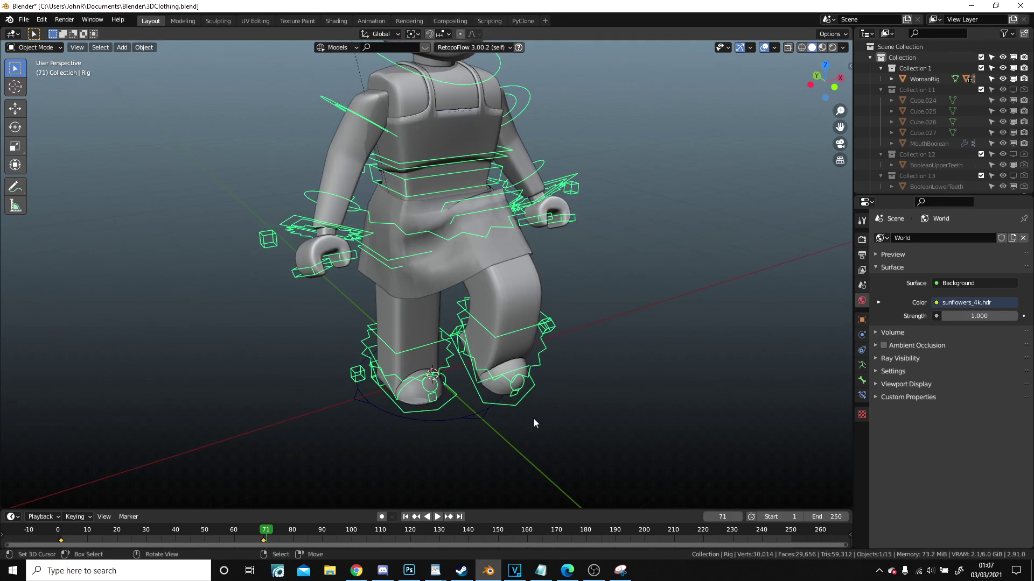
middle_drag(535, 422, 537, 341)
middle_drag(576, 238, 572, 274)
scroll(522, 213, up, 2)
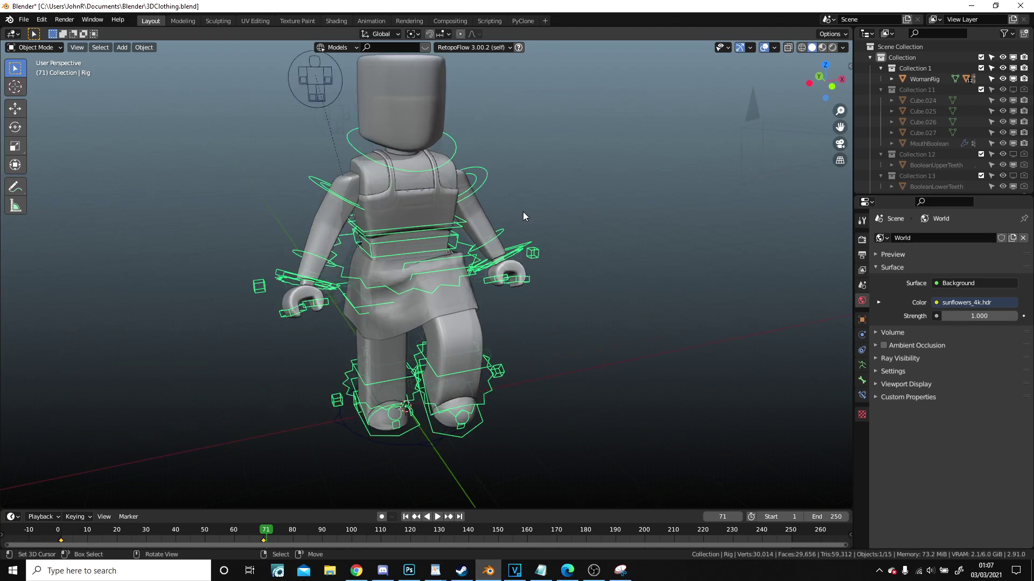